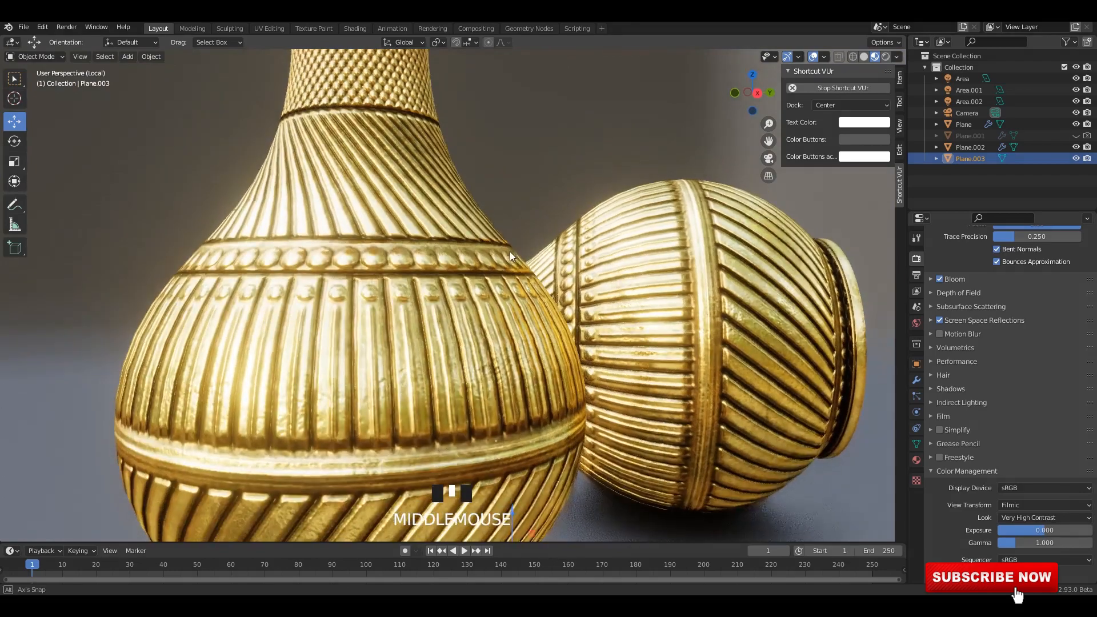
Examine the finished golden vases from several angles in rendered and material preview shading.
scroll(766, 137, down, 2)
shift+middle_drag(765, 137, 752, 129)
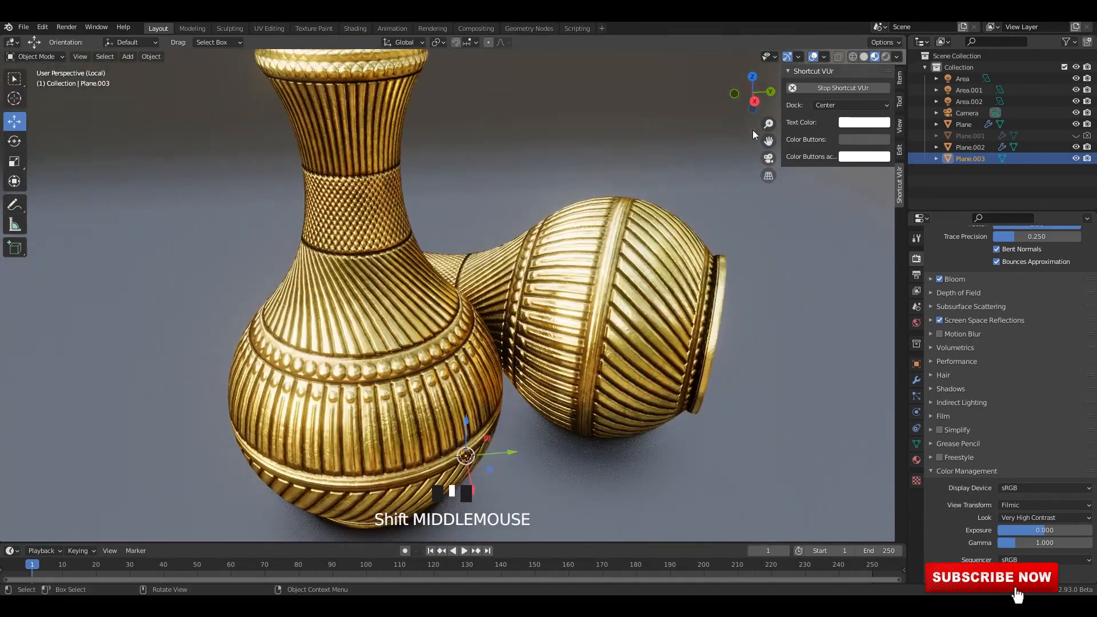
click(887, 57)
mouse_move(577, 256)
middle_down()
mouse_move(575, 219)
mouse_move(512, 220)
middle_up()
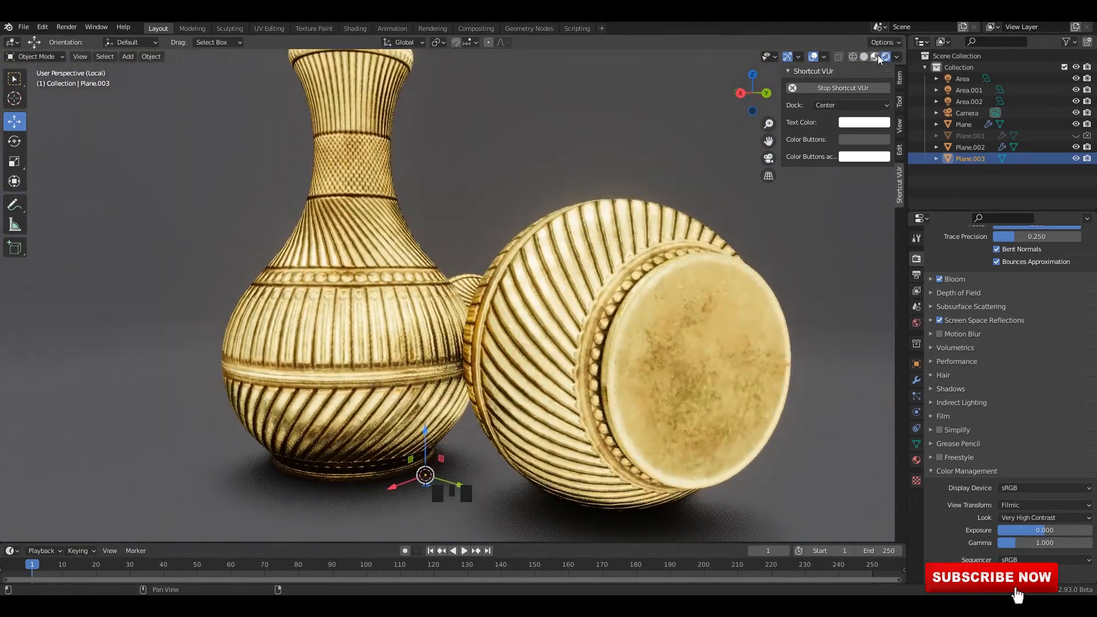
click(877, 57)
mouse_move(617, 247)
shift+middle_down()
mouse_move(573, 212)
mouse_move(581, 242)
mouse_move(630, 282)
mouse_move(622, 331)
mouse_move(628, 326)
mouse_move(520, 322)
mouse_move(544, 267)
mouse_move(497, 212)
shift+middle_up()
scroll(519, 322, up, 2)
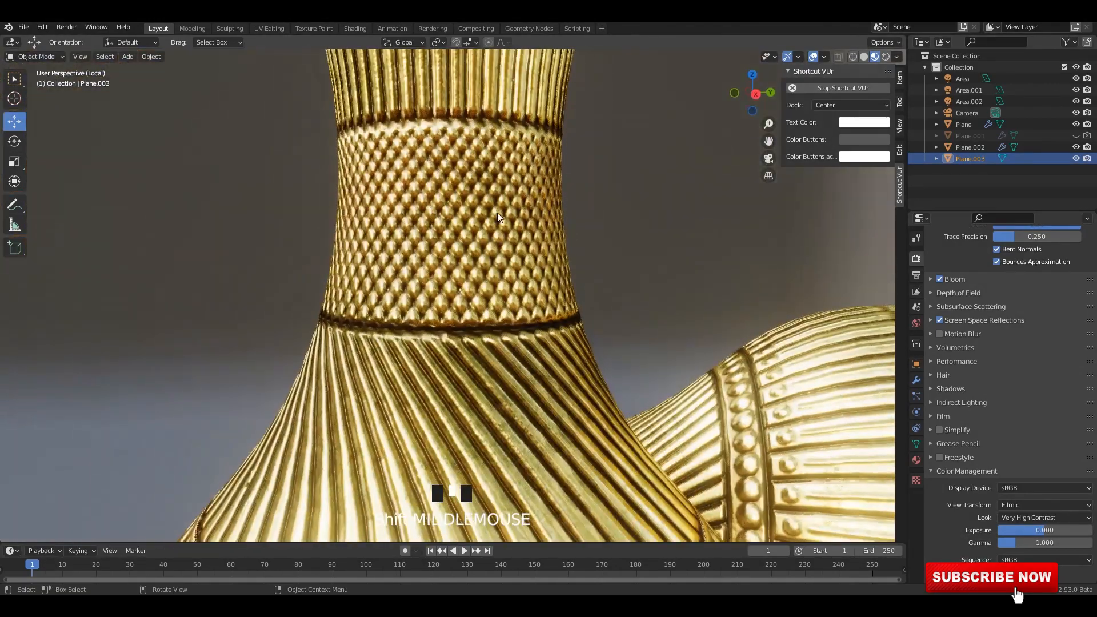
Review the final vase render in the Rendering workspace and view the image in render Slot 2.
click(433, 29)
scroll(432, 269, up, 2)
scroll(399, 245, down, 3)
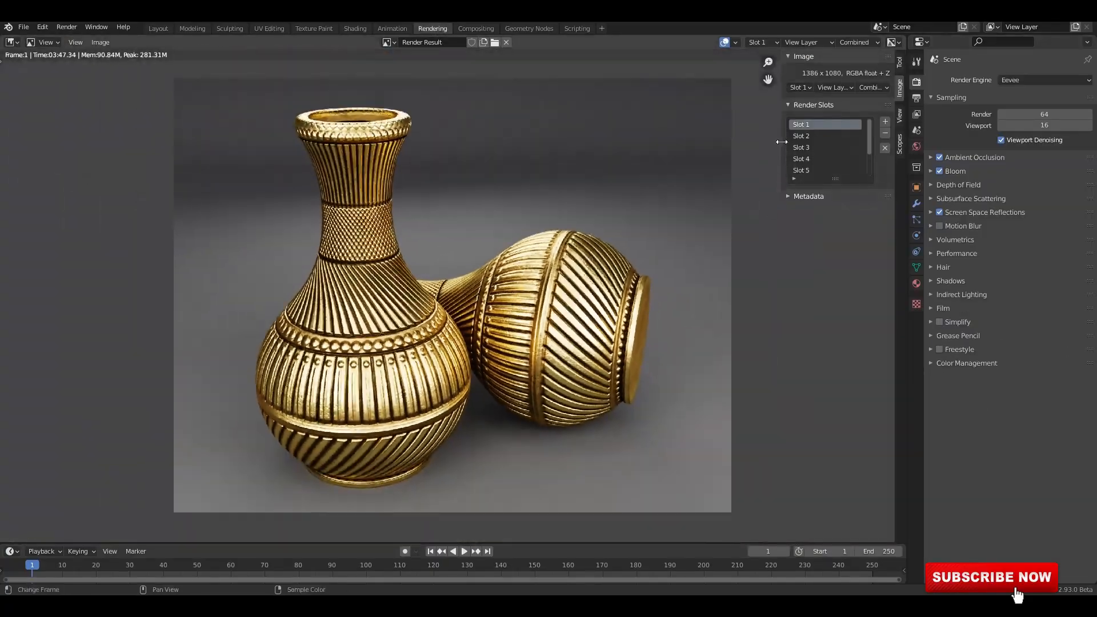
click(806, 137)
ctrl+middle_drag(398, 256, 559, 375)
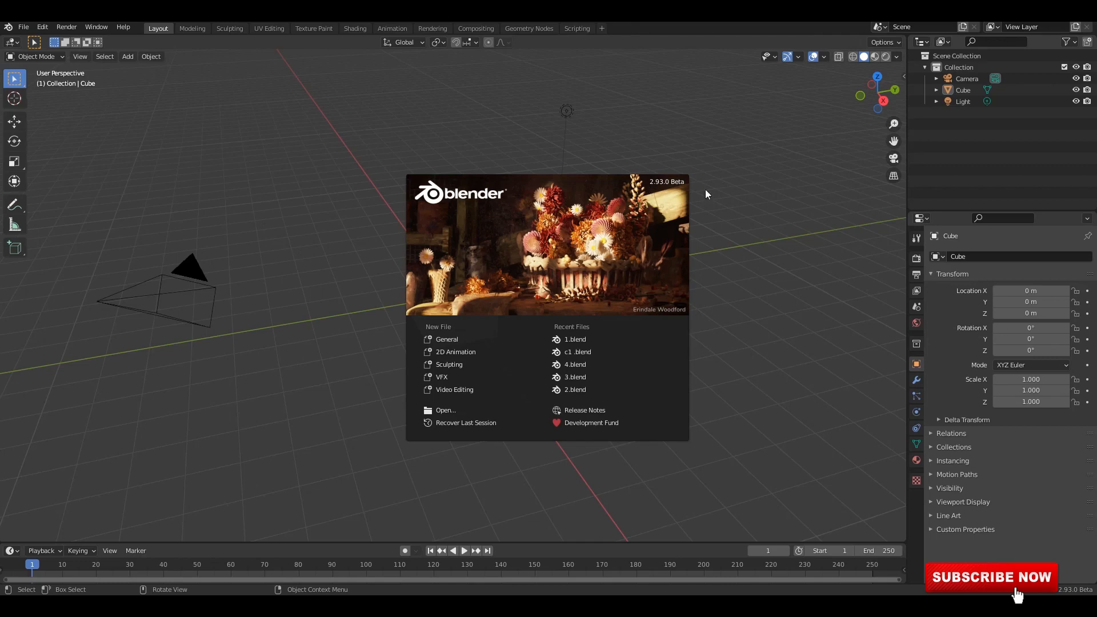
Dismiss the splash screen of the new scene and start the Shortcut VUr key display.
click(766, 320)
key(n)
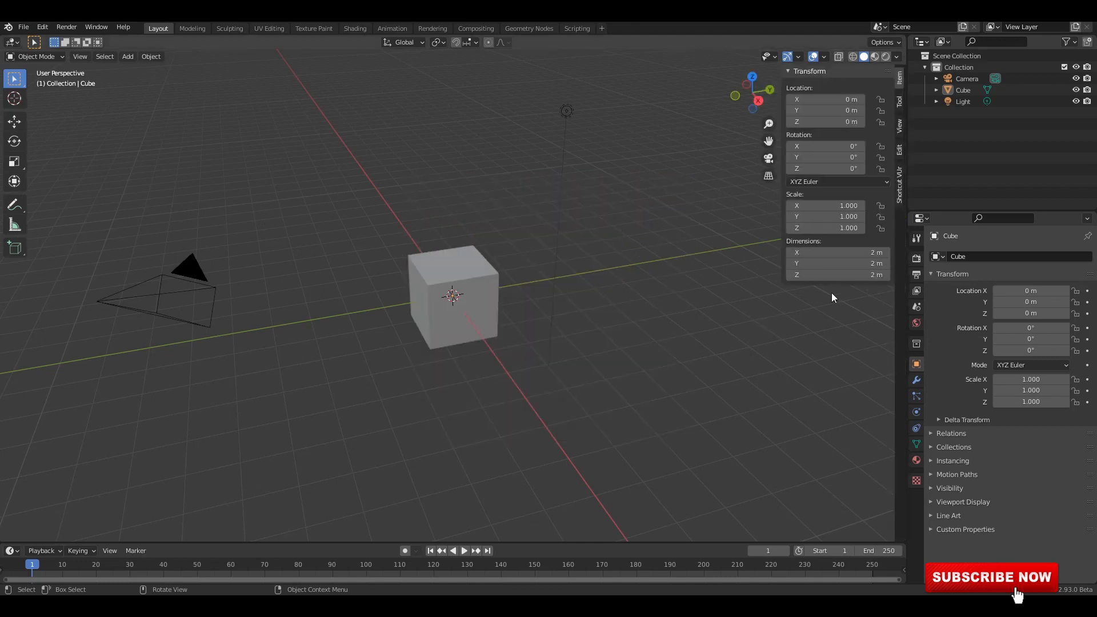
click(901, 185)
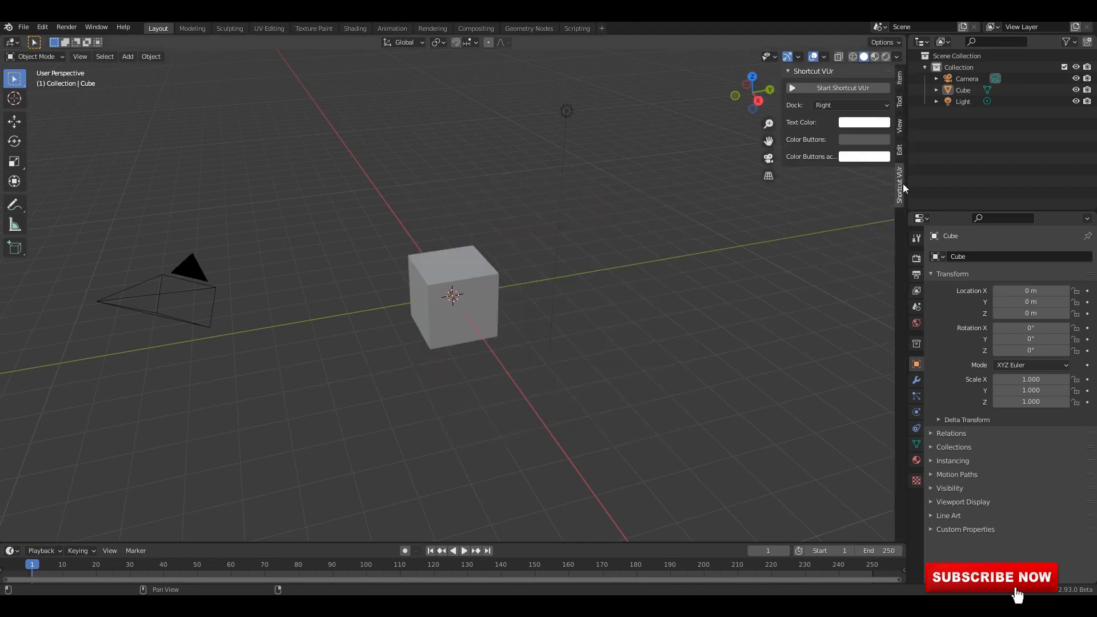
Set the solid viewport shading to MatCap lighting with Random colour and the Cavity type Both.
click(896, 57)
click(888, 211)
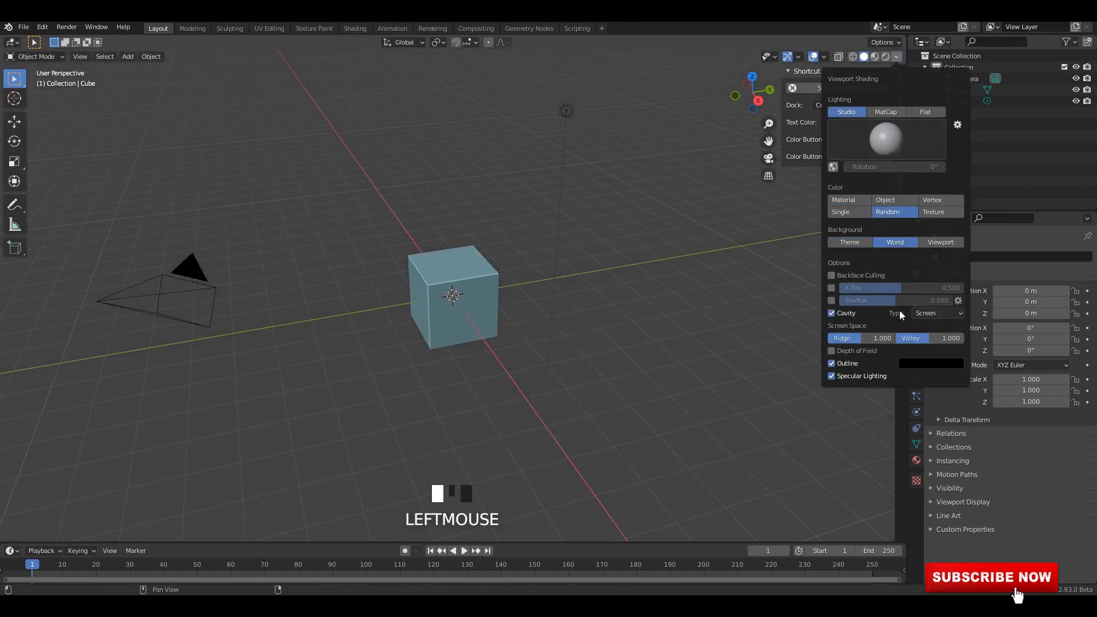
click(924, 353)
click(893, 112)
click(885, 139)
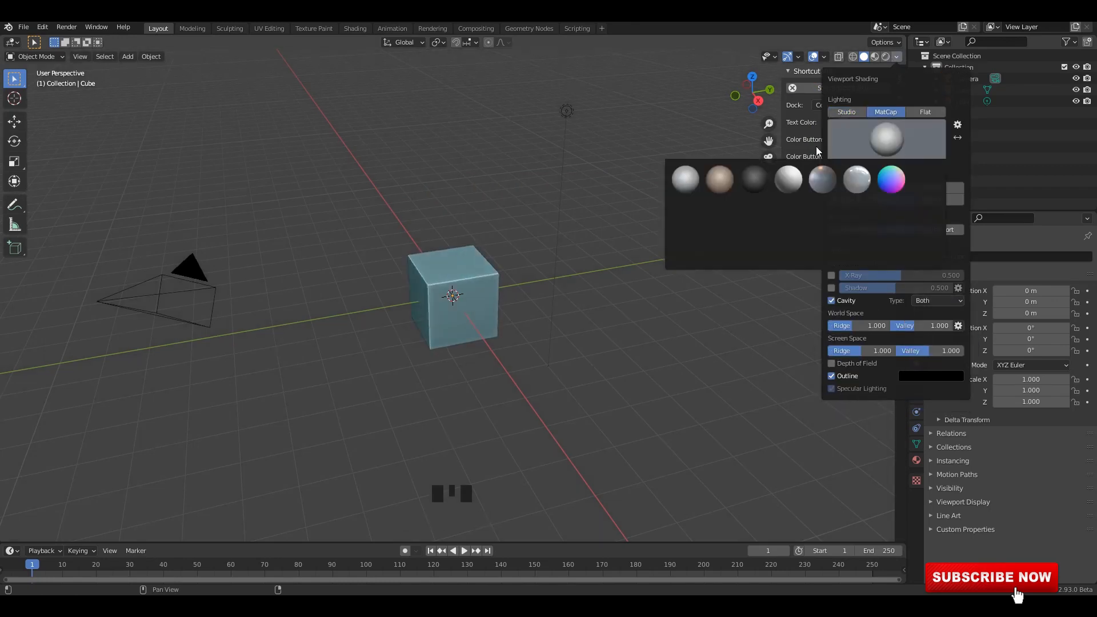
Delete all default objects in the scene and add a plane at the origin.
middle_drag(642, 249, 474, 196)
key(a)
key(x)
click(642, 243)
click(475, 196)
key(shift+a)
mouse_move(475, 193)
click(516, 192)
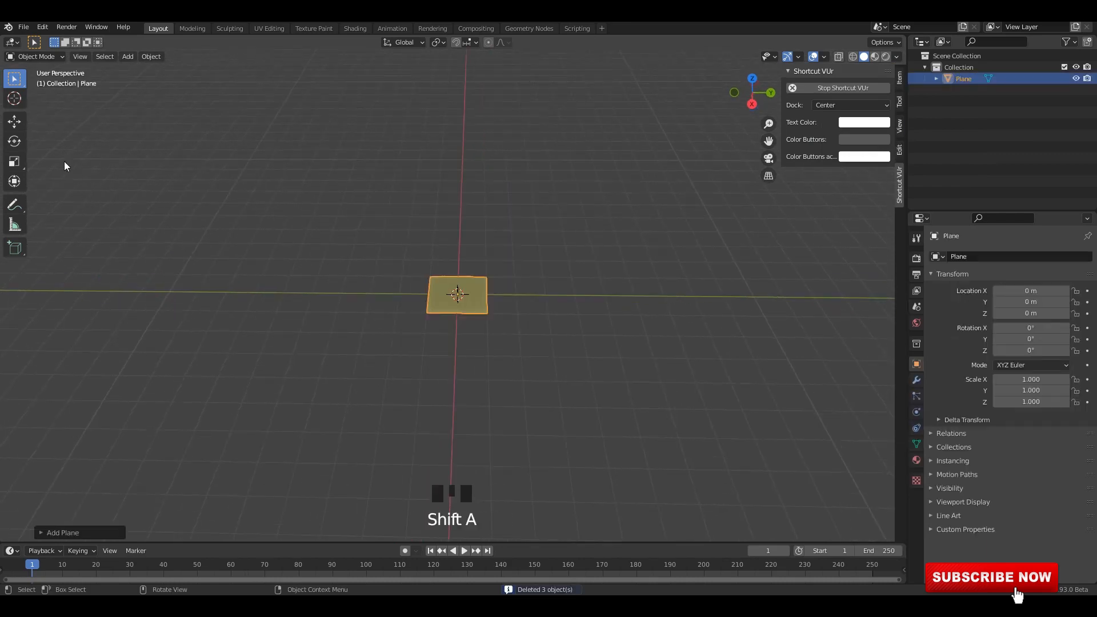
Enter Edit Mode on the plane and merge all its vertices at their center.
scroll(582, 327, up, 2)
key(Tab)
middle_drag(580, 272, 580, 278)
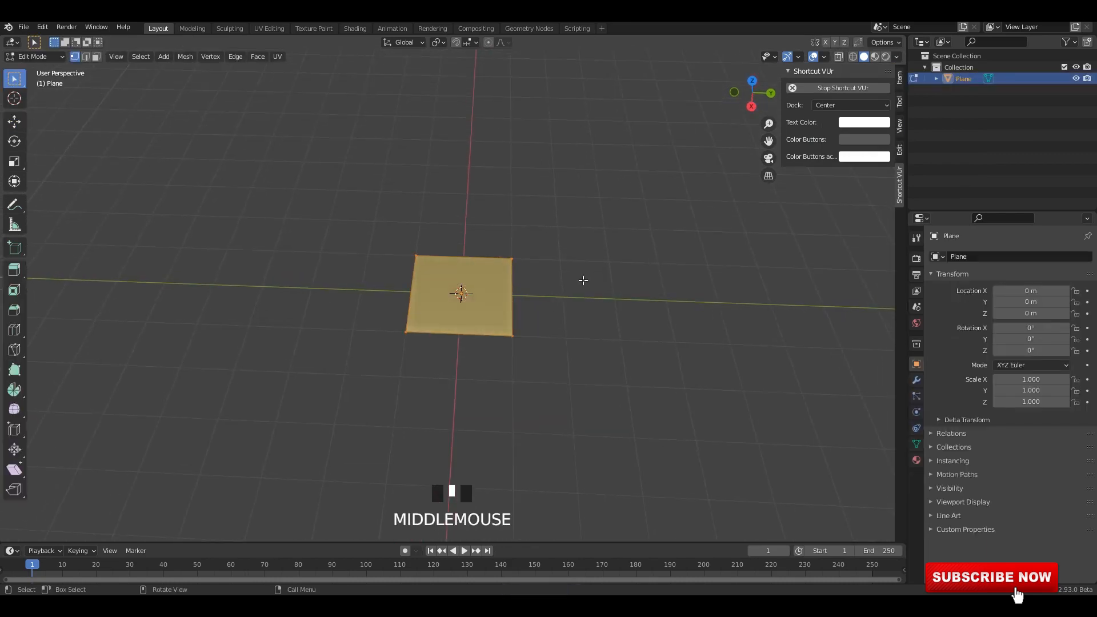
key(m)
click(584, 284)
In Right view, extrude the merged vertex about 0.7 m along the Y axis as the vase's base line.
click(15, 121)
alt+middle_drag(485, 257, 488, 286)
scroll(497, 274, up, 7)
scroll(483, 293, up, 1)
key(e)
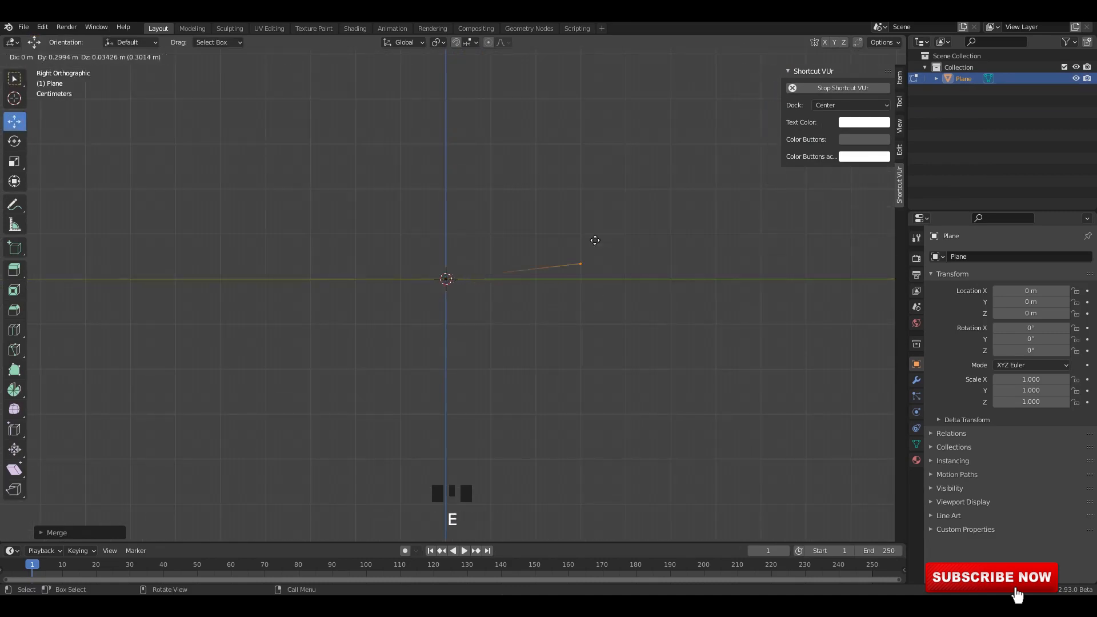
right_click(593, 241)
drag(497, 280, 781, 304)
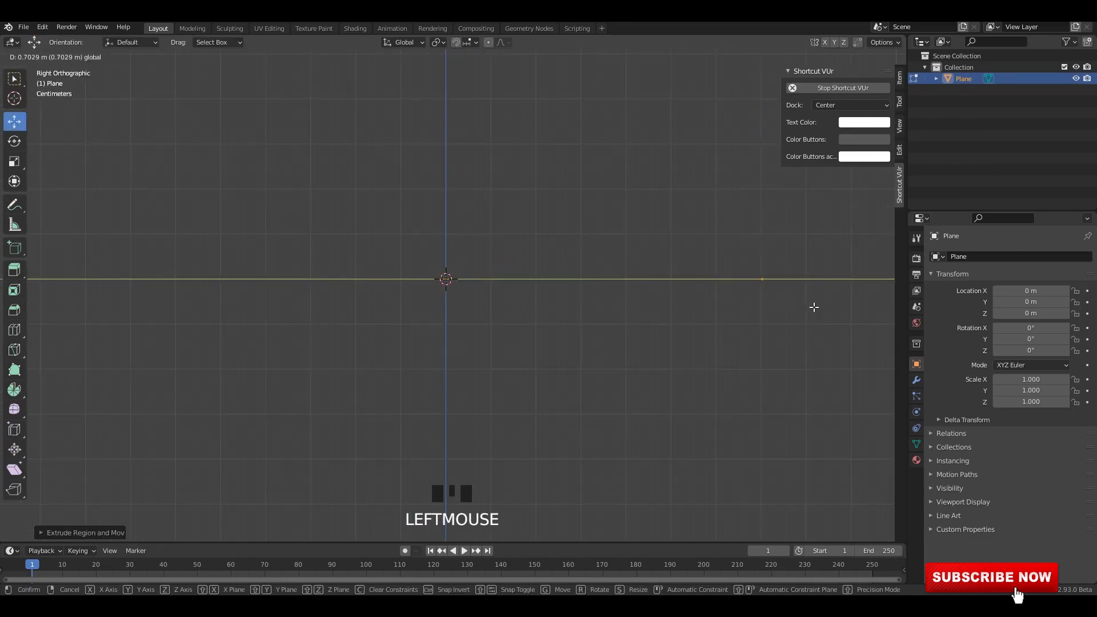
shift+middle_drag(814, 307, 544, 341)
scroll(735, 343, up, 5)
shift+middle_drag(735, 343, 627, 369)
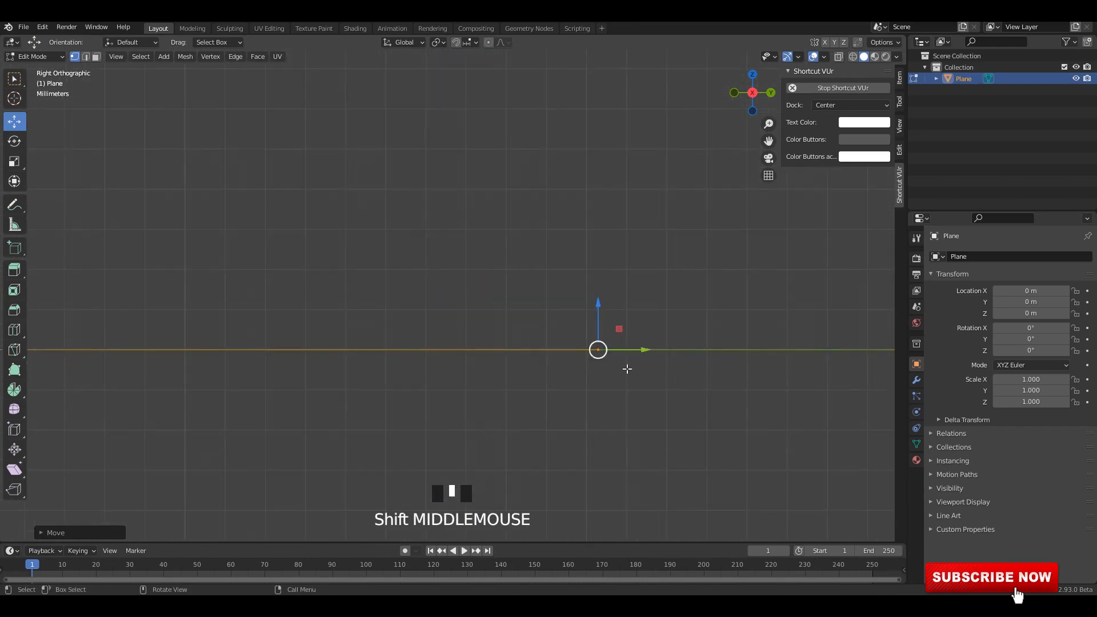
Extrude a short outward-slanting corner edge and a tiny edge above it from the outer end of the base line.
key(e)
click(652, 348)
key(e)
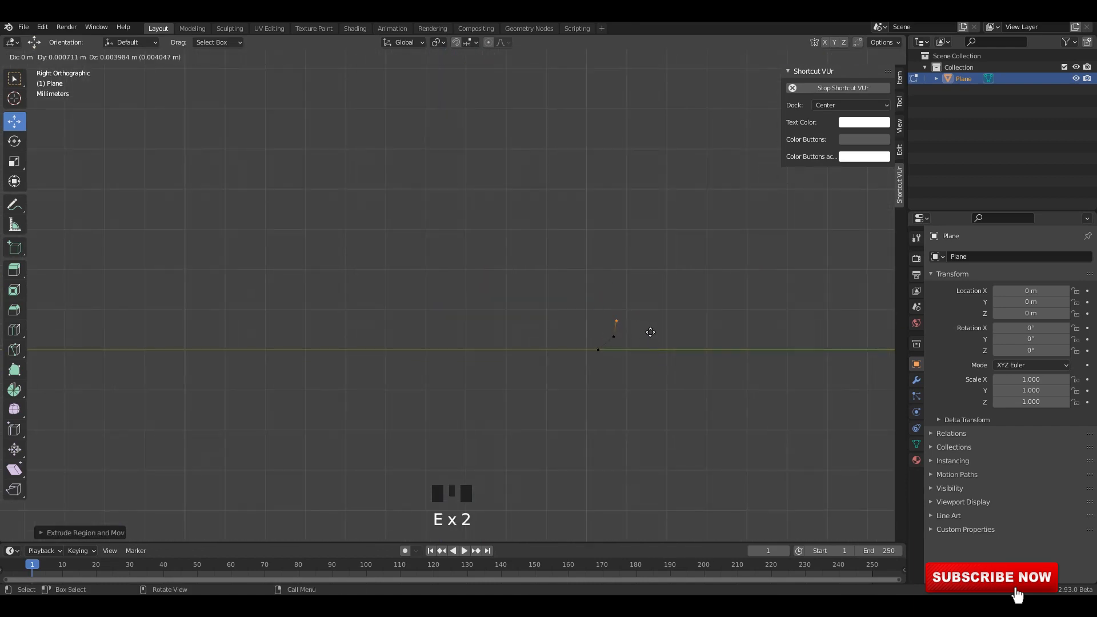
click(647, 345)
Extrude a vertical wall segment upward from the corner to form the side of the vase's foot.
key(e)
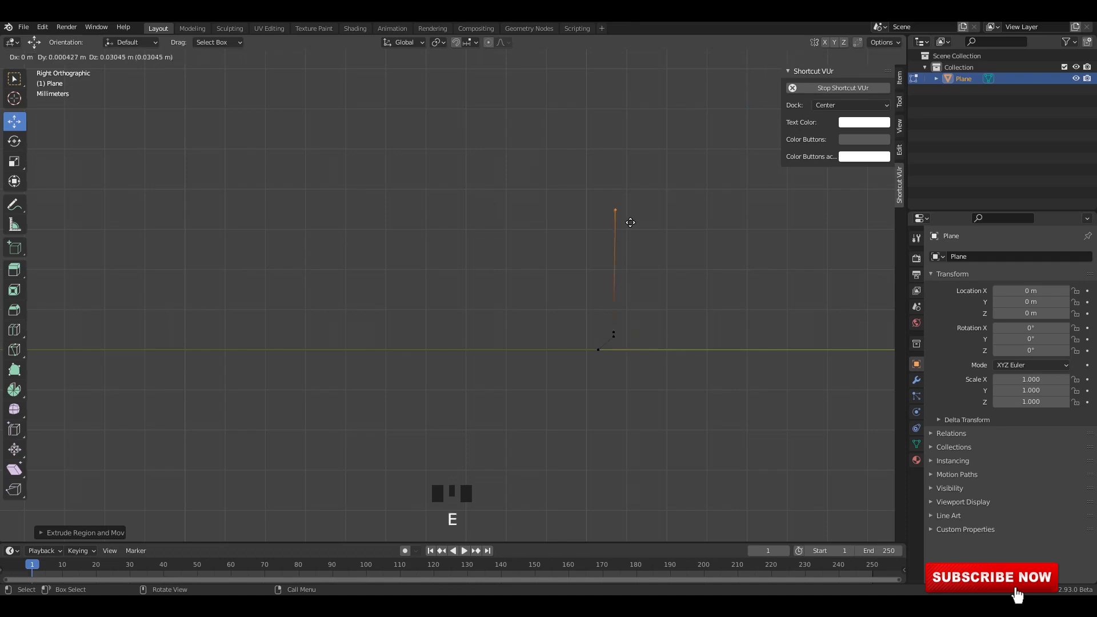
right_click(630, 223)
scroll(583, 286, down, 3)
drag(545, 271, 546, 170)
scroll(514, 228, down, 4)
shift+middle_drag(498, 258, 612, 362)
scroll(680, 286, up, 5)
scroll(680, 292, up, 3)
scroll(636, 339, up, 1)
Extrude short edges inward from the foot wall's top and one up and outward, forming a small notch.
key(e)
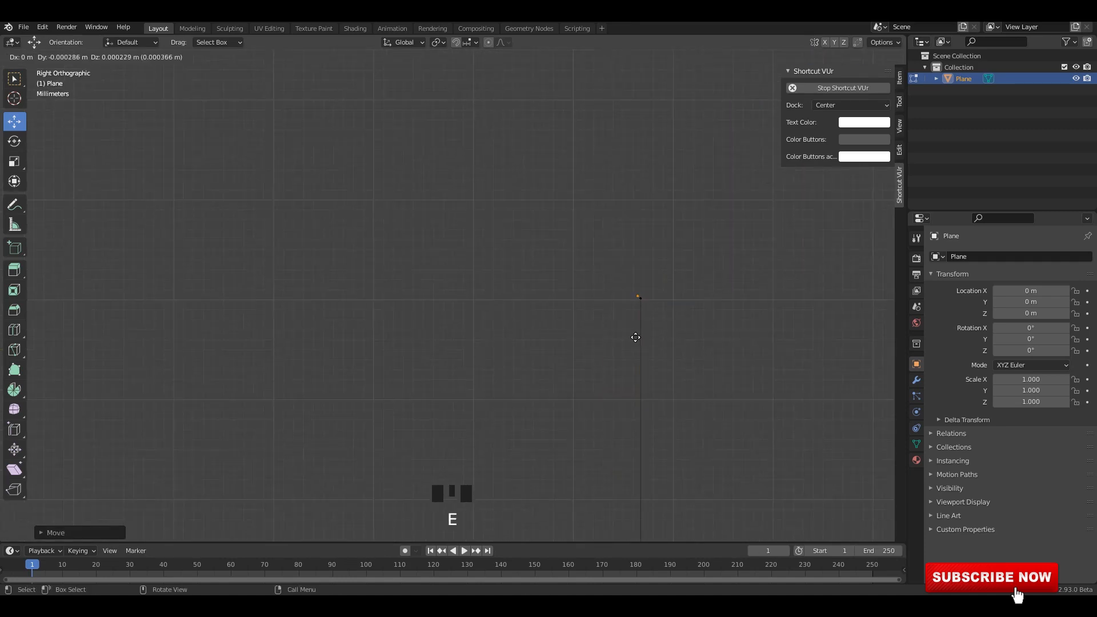
key(e)
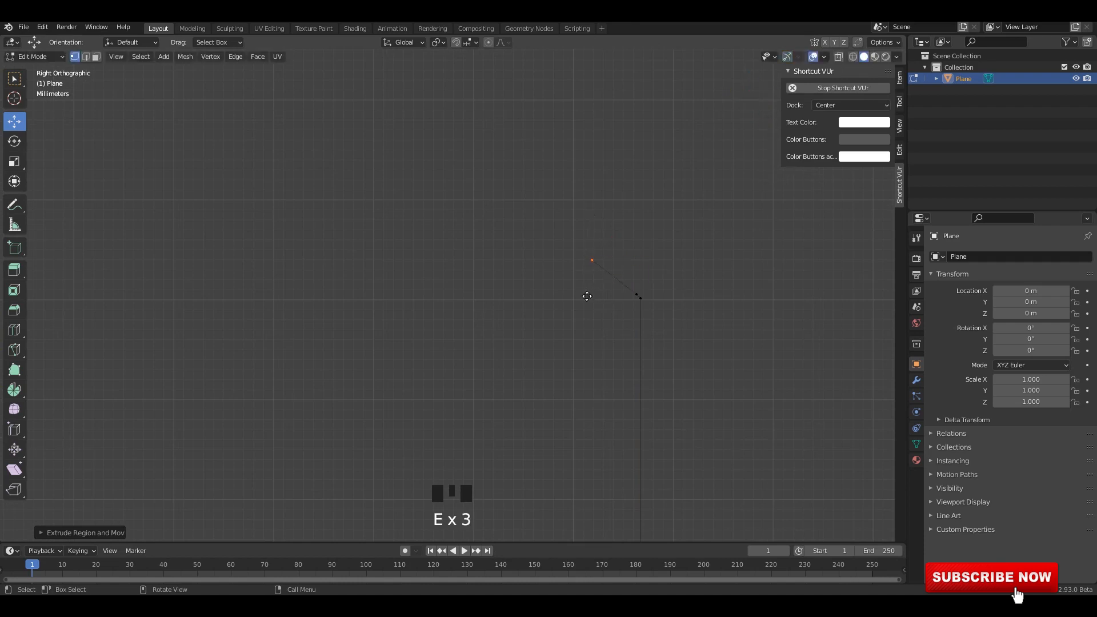
click(576, 292)
key(e)
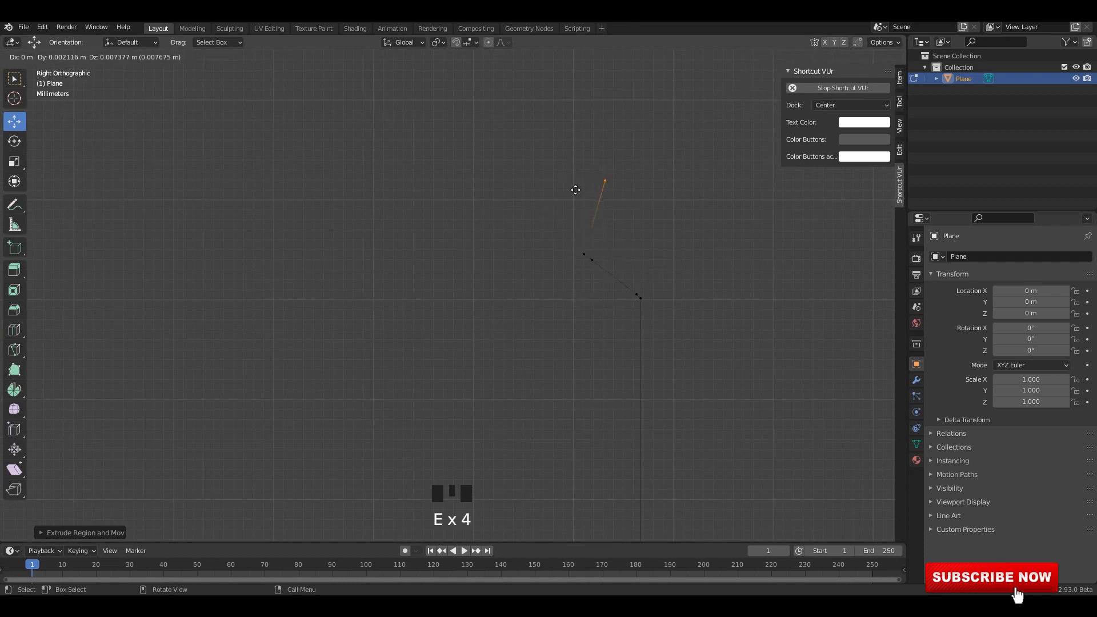
click(577, 191)
Return to Object Mode and add a level 2 Subdivision Surface to the profile.
scroll(605, 301, down, 7)
key(Tab)
scroll(495, 327, down, 3)
key(ctrl+2)
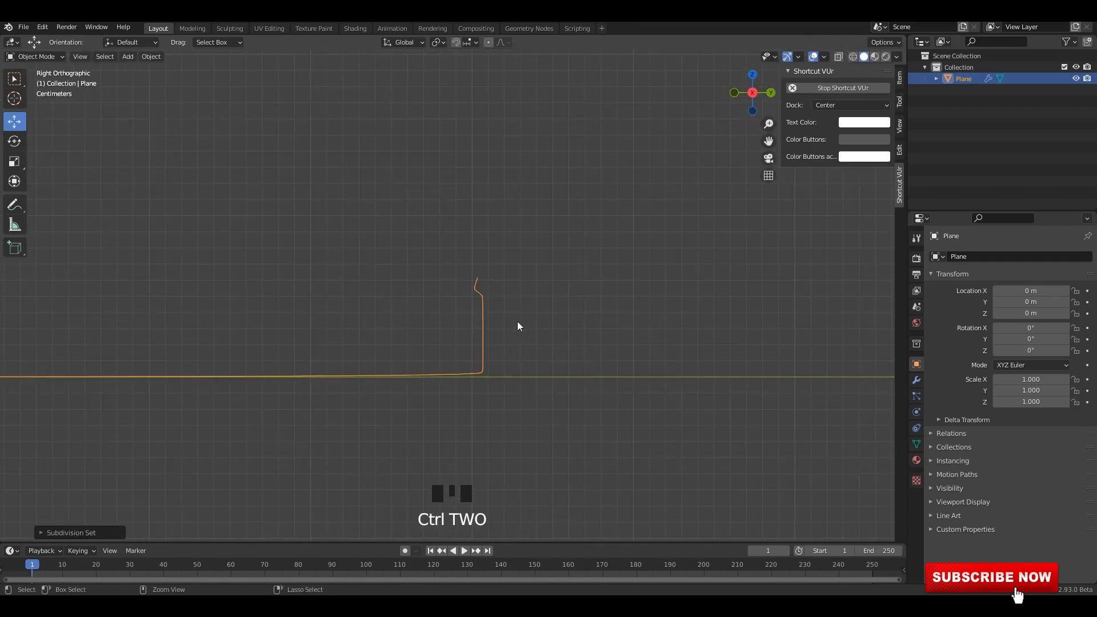
scroll(534, 372, up, 5)
shift+middle_drag(537, 452, 518, 309)
click(517, 310)
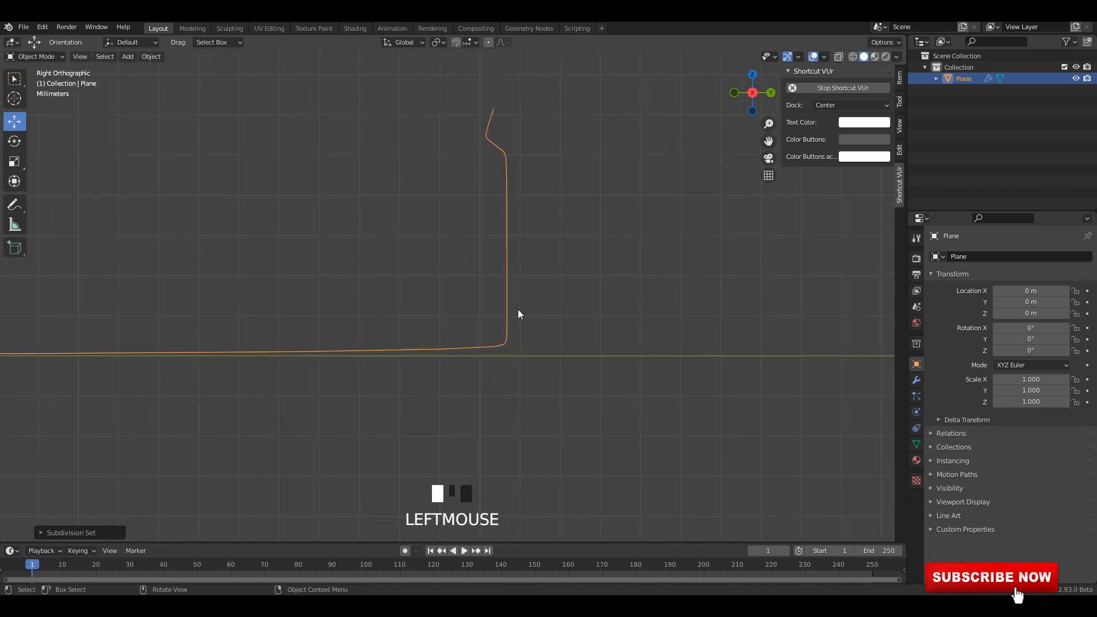
scroll(515, 352, up, 3)
Move the foot's lower corner vertex down and inward beside the base line's end, and save the file.
shift+middle_drag(521, 358, 538, 304)
key(Tab)
scroll(554, 346, up, 1)
scroll(538, 305, up, 2)
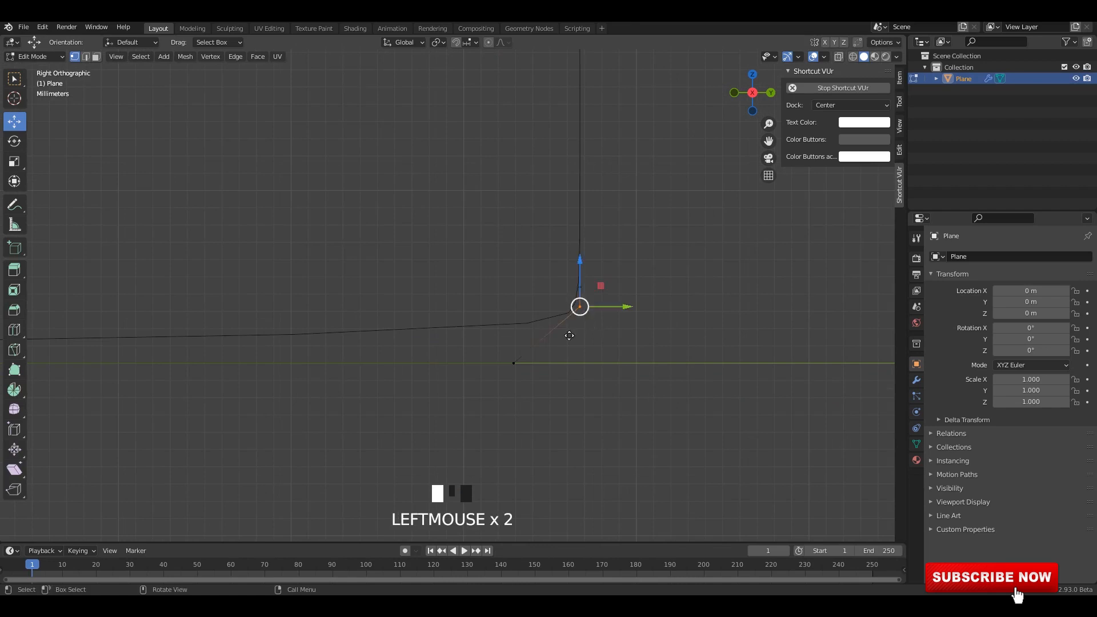
drag(569, 335, 523, 373)
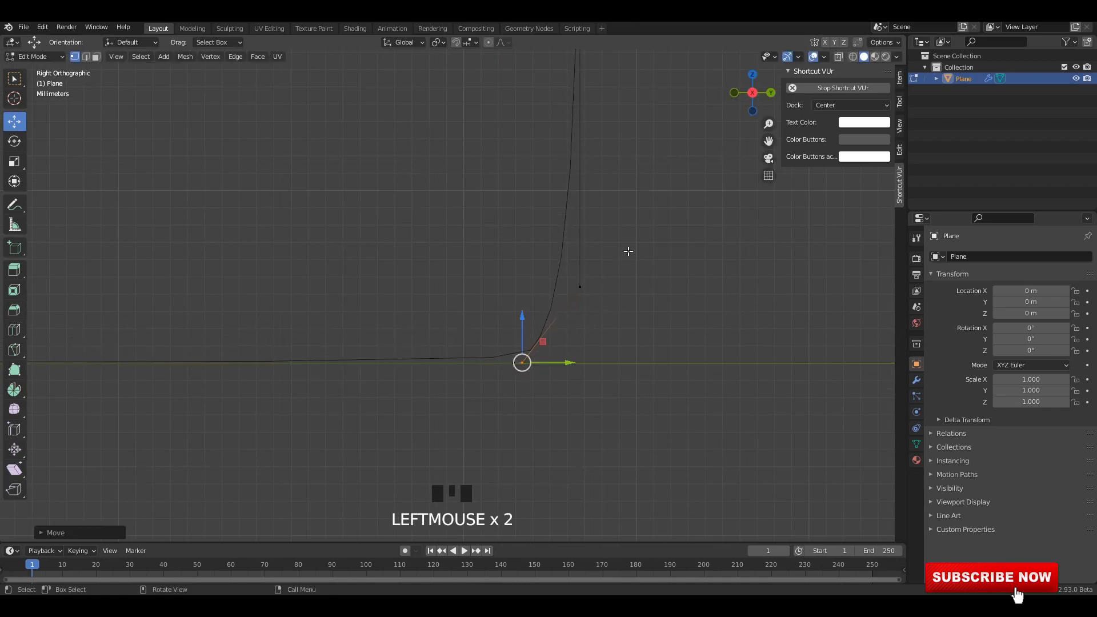
key(Tab)
scroll(610, 307, down, 6)
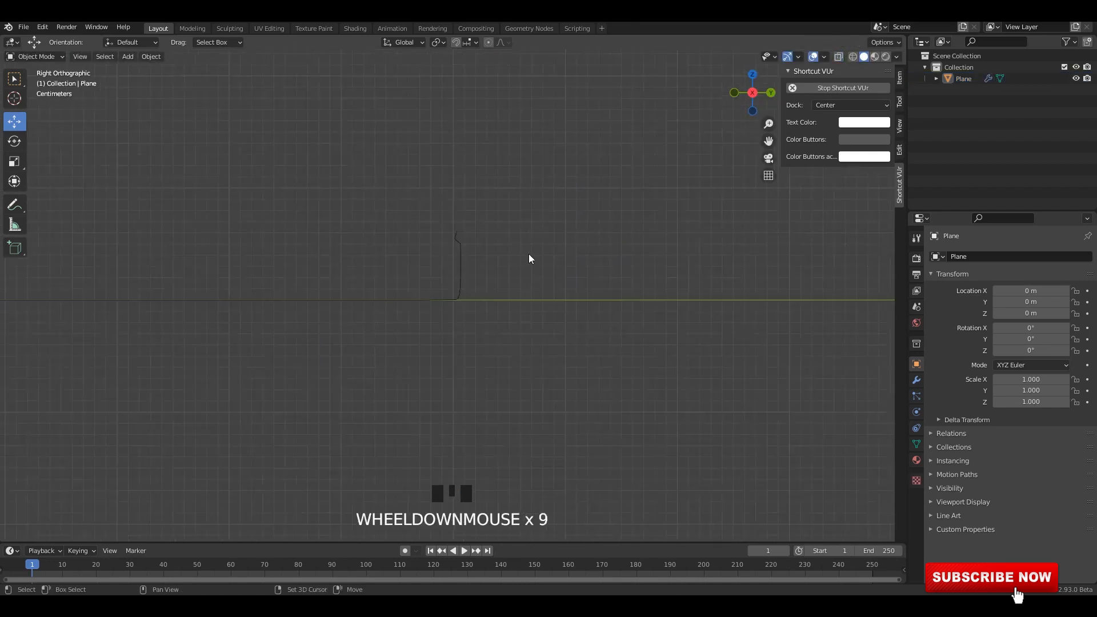
key(ctrl+s)
Add a Screw modifier to the profile and place it above the Subdivision modifier.
click(916, 380)
click(461, 277)
middle_drag(594, 321, 584, 336)
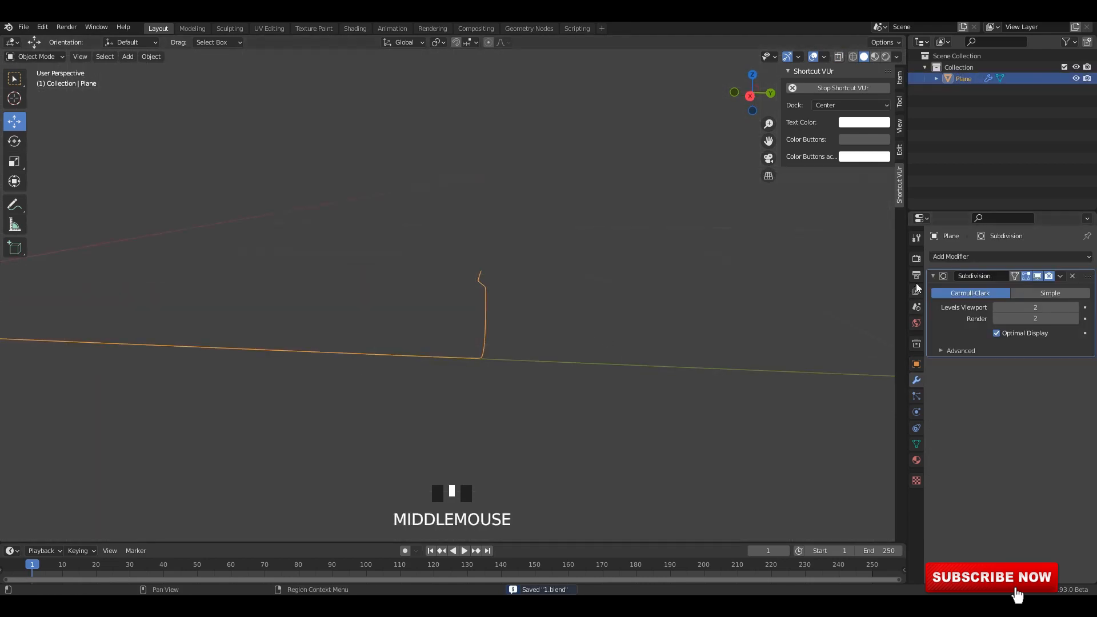
click(933, 276)
click(941, 258)
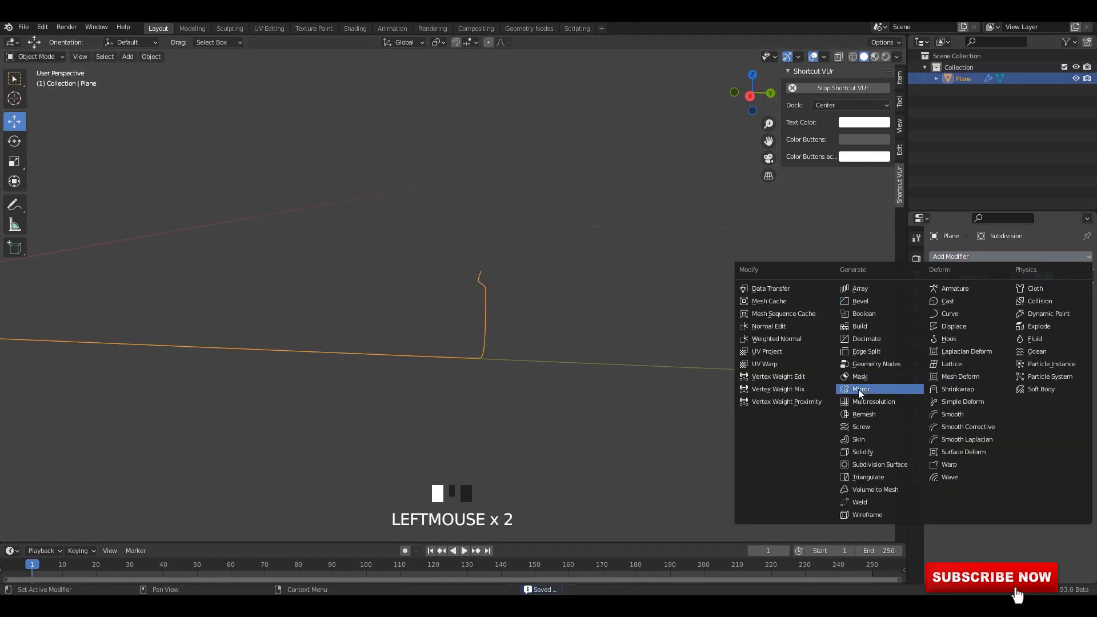
click(861, 427)
scroll(496, 326, down, 3)
middle_drag(496, 325, 653, 263)
click(935, 292)
Switch the viewport shading to Studio lighting with Random object colour.
click(896, 56)
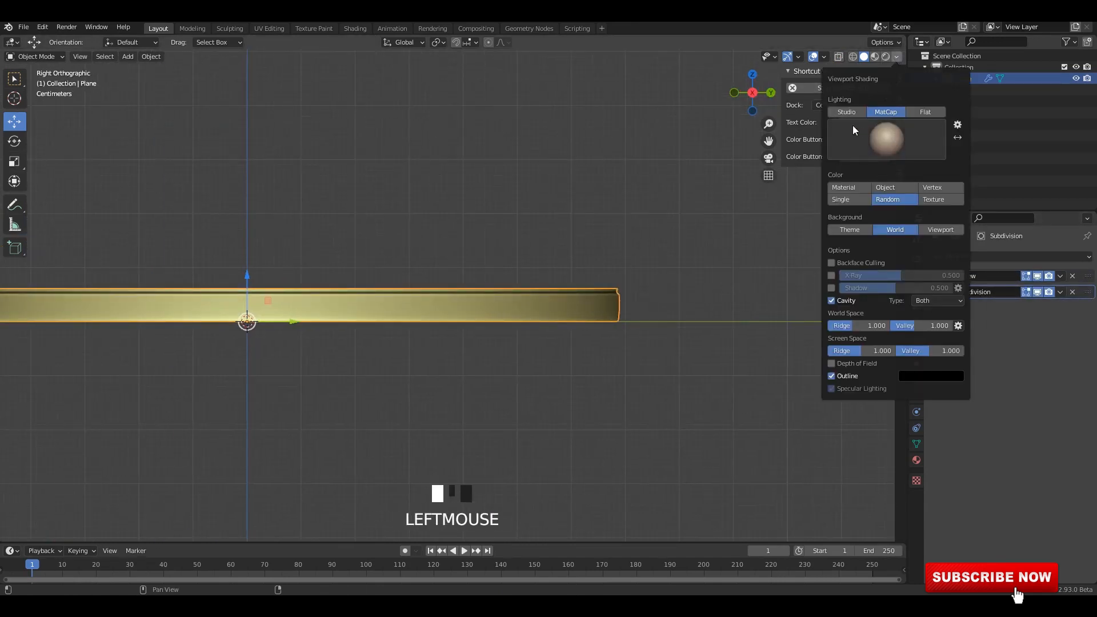
click(846, 112)
click(895, 199)
click(887, 213)
click(897, 144)
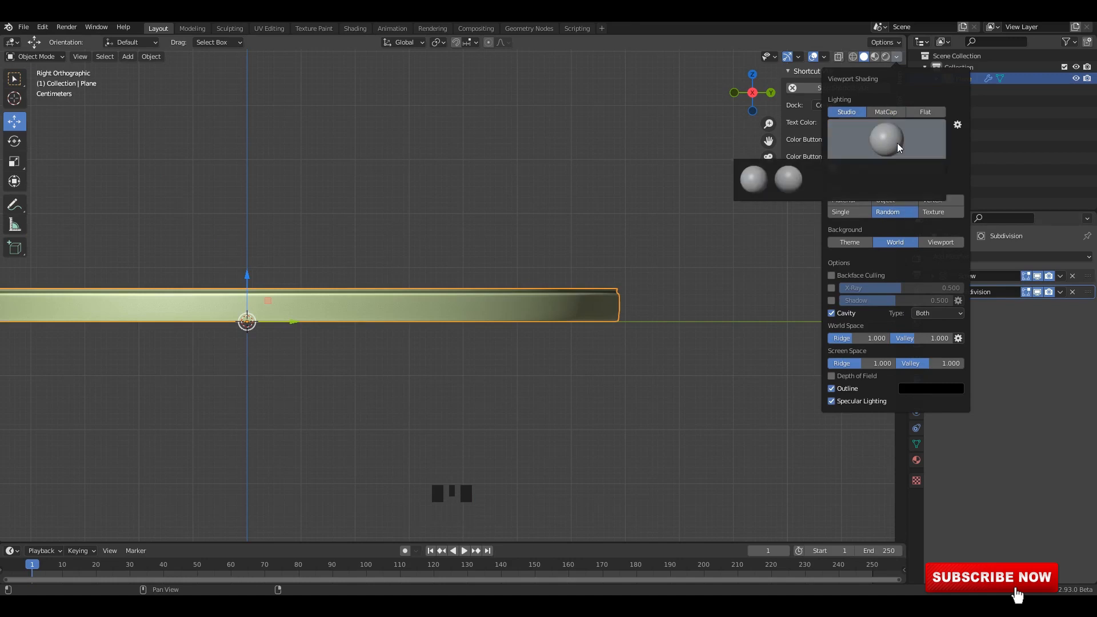
click(843, 192)
click(540, 233)
In Edit Mode, extrude the profile's top vertex into a short edge and a longer edge slanting up and inward.
scroll(538, 234, down, 3)
shift+middle_drag(539, 234, 577, 235)
key(Tab)
scroll(573, 287, up, 1)
key(alt+z)
shift+middle_drag(702, 282, 563, 328)
scroll(573, 286, up, 5)
scroll(562, 329, up, 5)
drag(536, 294, 602, 332)
shift+middle_drag(607, 347, 618, 356)
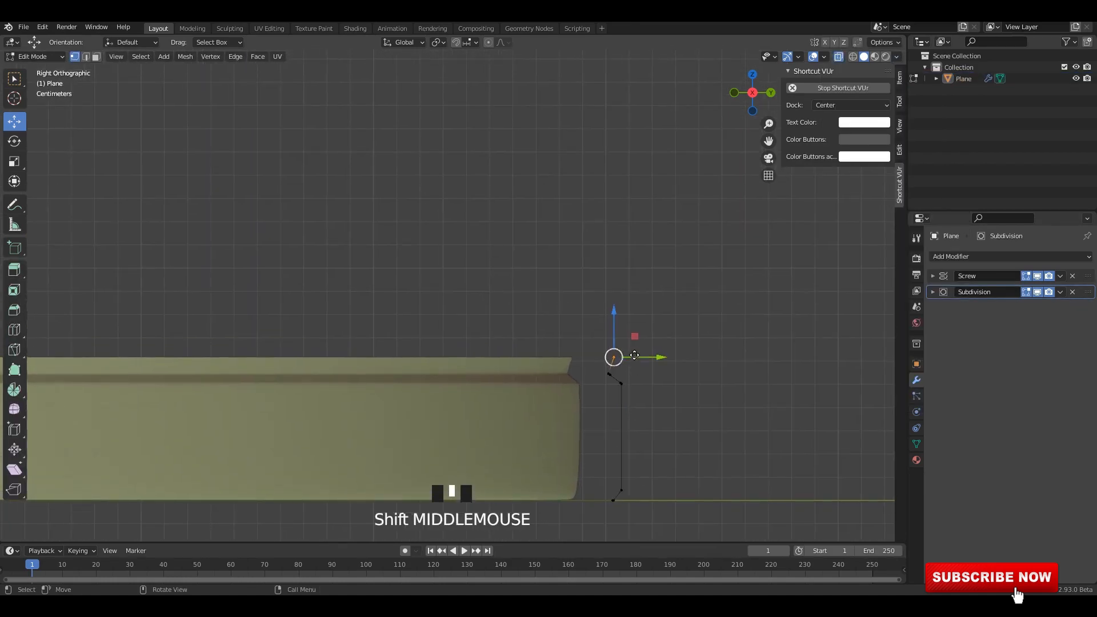
key(e)
click(625, 356)
key(e)
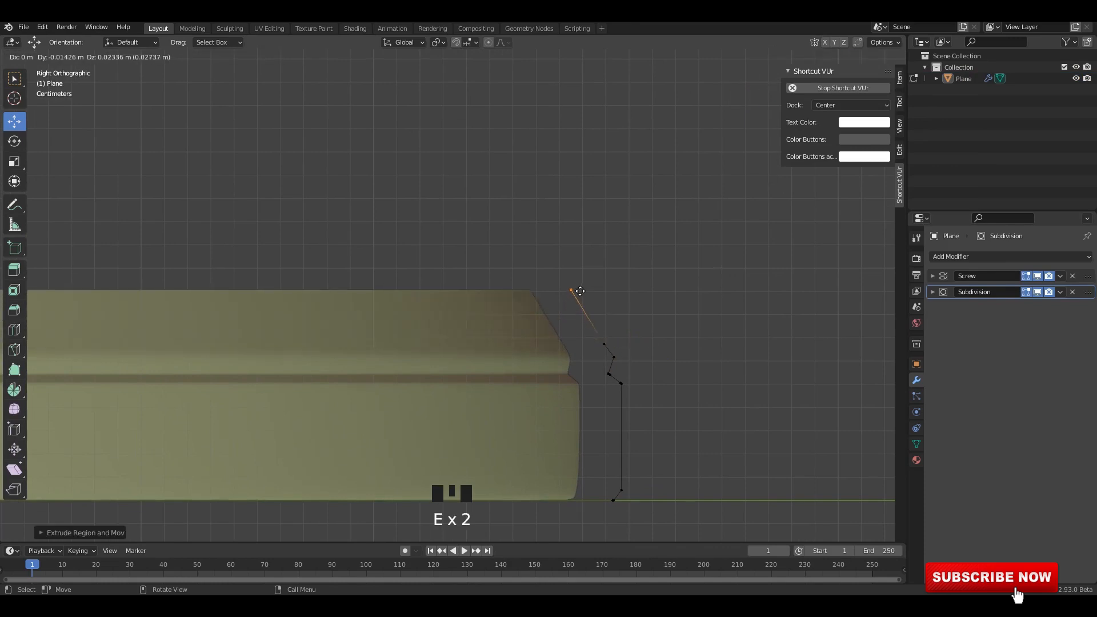
click(576, 318)
Extrude the profile further up and outward with a short edge and a long slanted wall segment.
shift+middle_drag(576, 318, 574, 362)
key(e)
click(603, 209)
shift+middle_drag(603, 209, 549, 312)
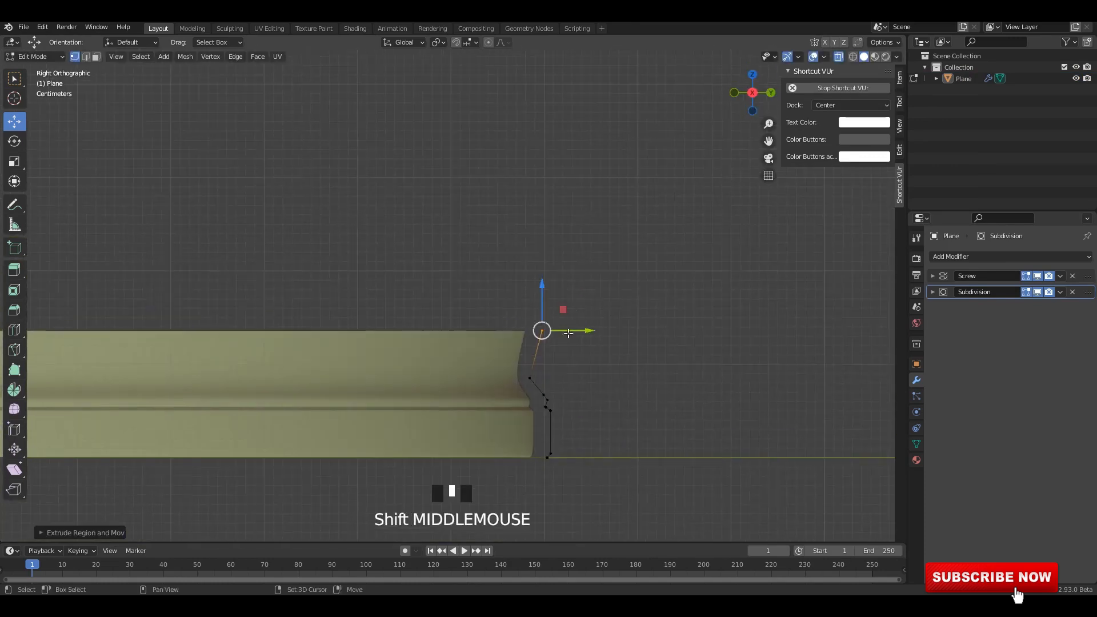
key(e)
click(604, 230)
scroll(604, 230, up, 2)
drag(617, 301, 550, 377)
Reposition the vertices at the narrow recess just above the foot to refine the transition into the slanted wall.
drag(588, 340, 615, 330)
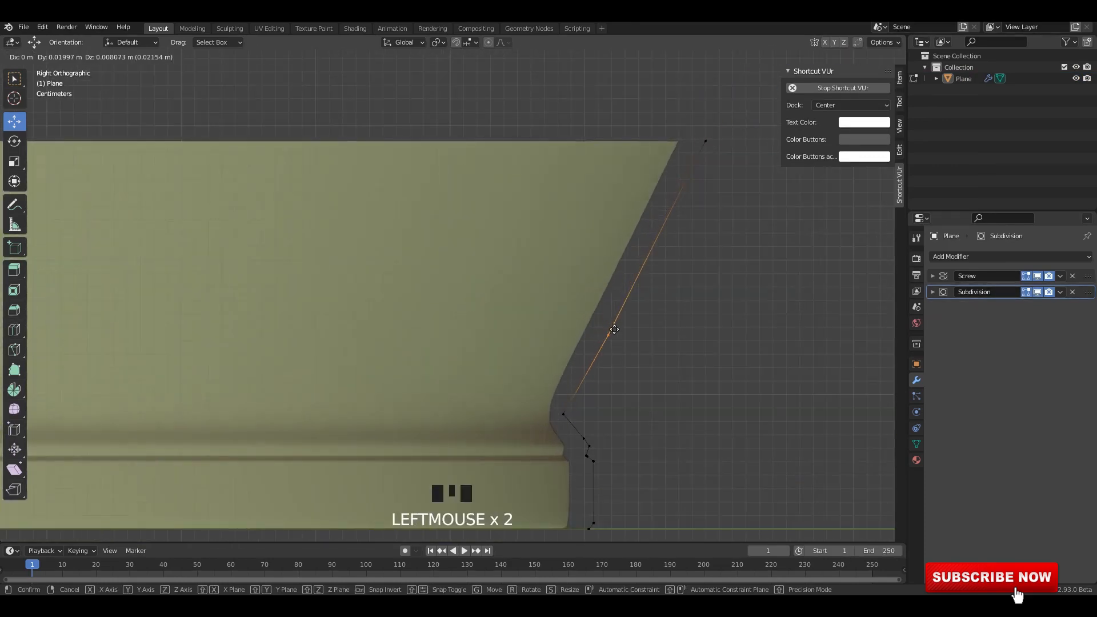
drag(568, 404, 569, 404)
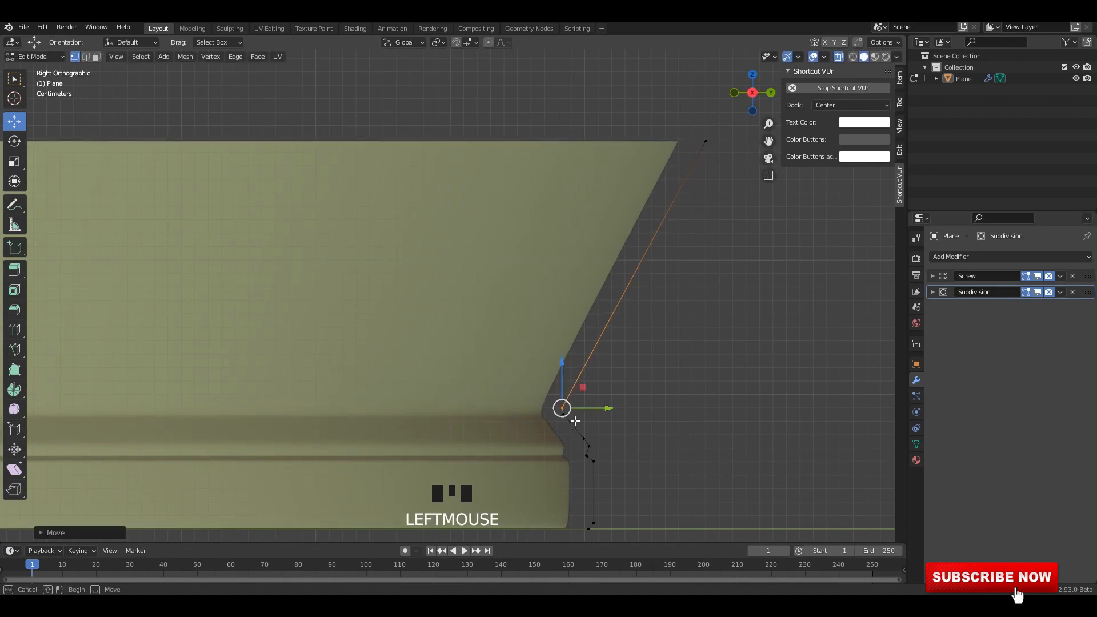
scroll(586, 429, up, 1)
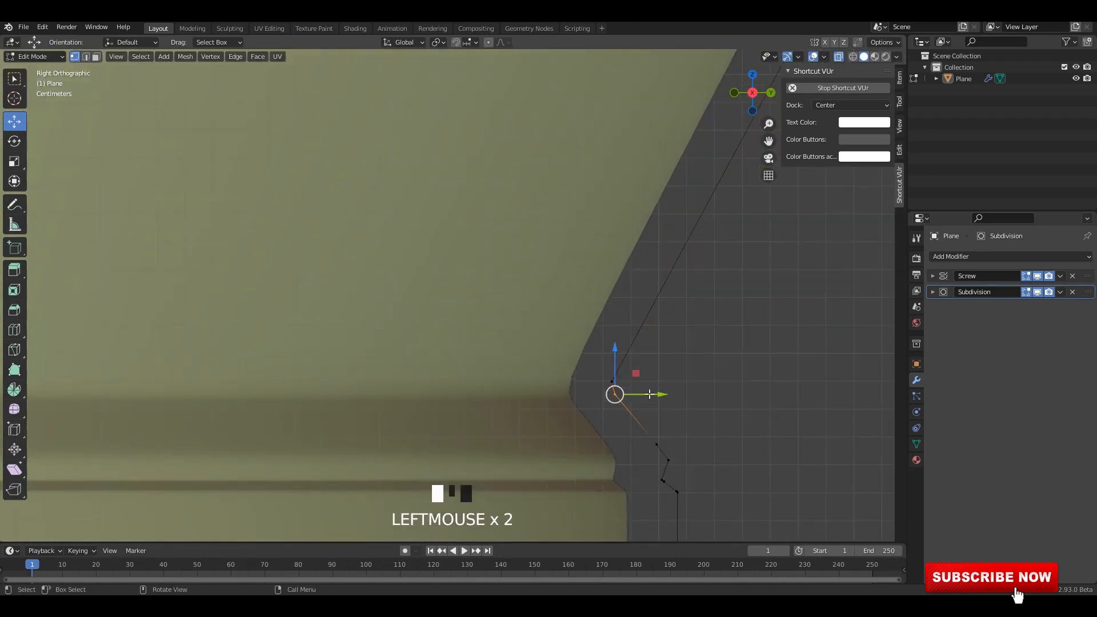
drag(649, 394, 646, 394)
Shorten the slanted wall above the foot by moving its top vertex down and inward.
scroll(629, 276, down, 5)
shift+middle_drag(629, 277, 611, 336)
drag(638, 153, 602, 182)
drag(618, 166, 594, 229)
scroll(697, 233, down, 4)
shift+middle_drag(697, 233, 681, 282)
scroll(680, 282, down, 4)
shift+middle_drag(698, 318, 654, 362)
Extrude a second wall segment up and outward above the foot and reposition its two vertices for a straighter slope.
key(e)
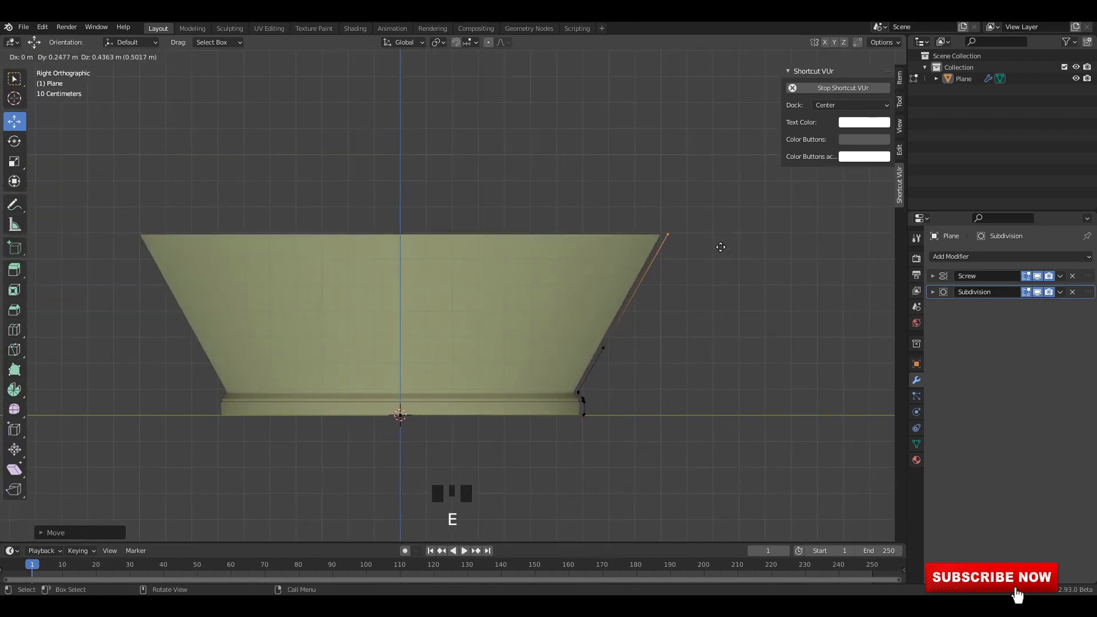
click(723, 243)
click(623, 343)
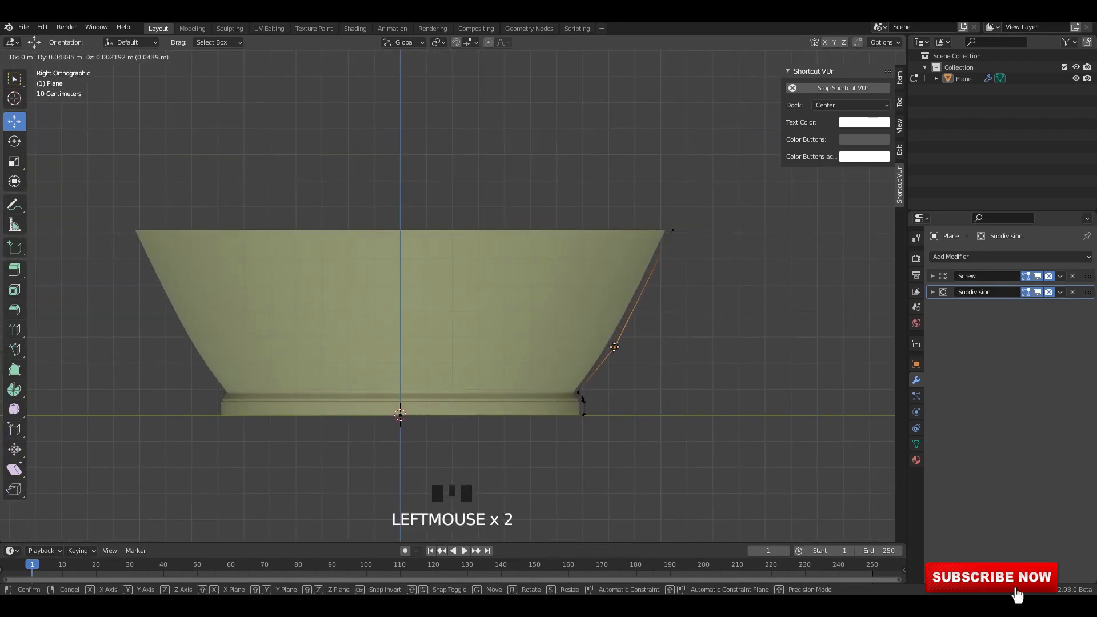
click(673, 230)
drag(672, 230, 666, 251)
click(625, 343)
drag(625, 343, 615, 344)
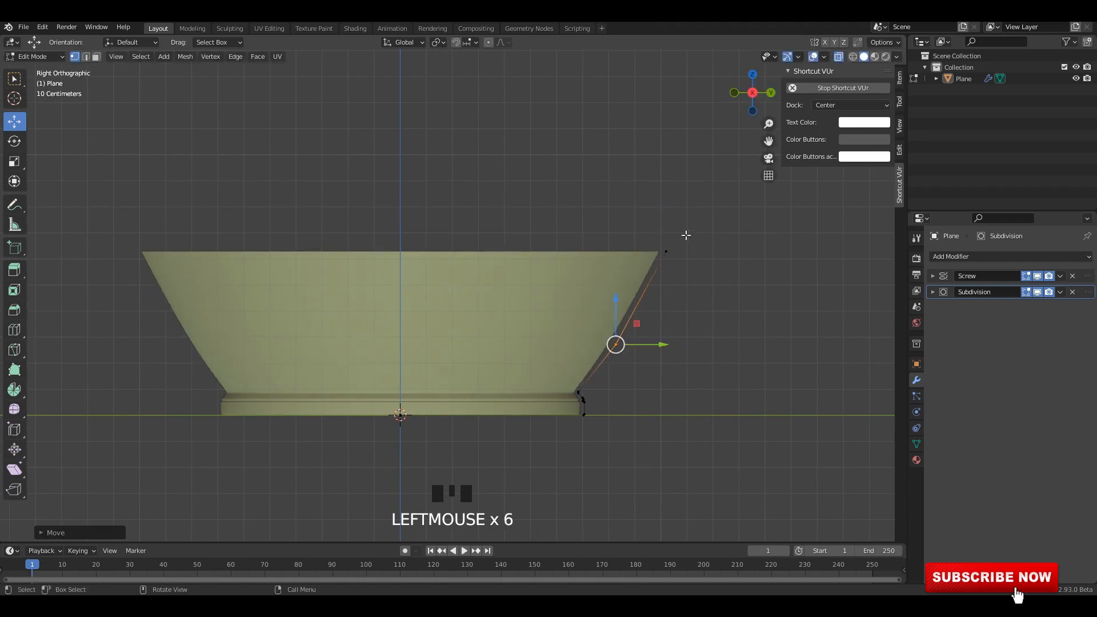
Extrude the profile upward with a near-vertical belly segment and several segments slanting inward to form the shoulder.
click(666, 251)
scroll(643, 328, down, 3)
shift+middle_drag(644, 328, 653, 399)
key(e)
click(687, 243)
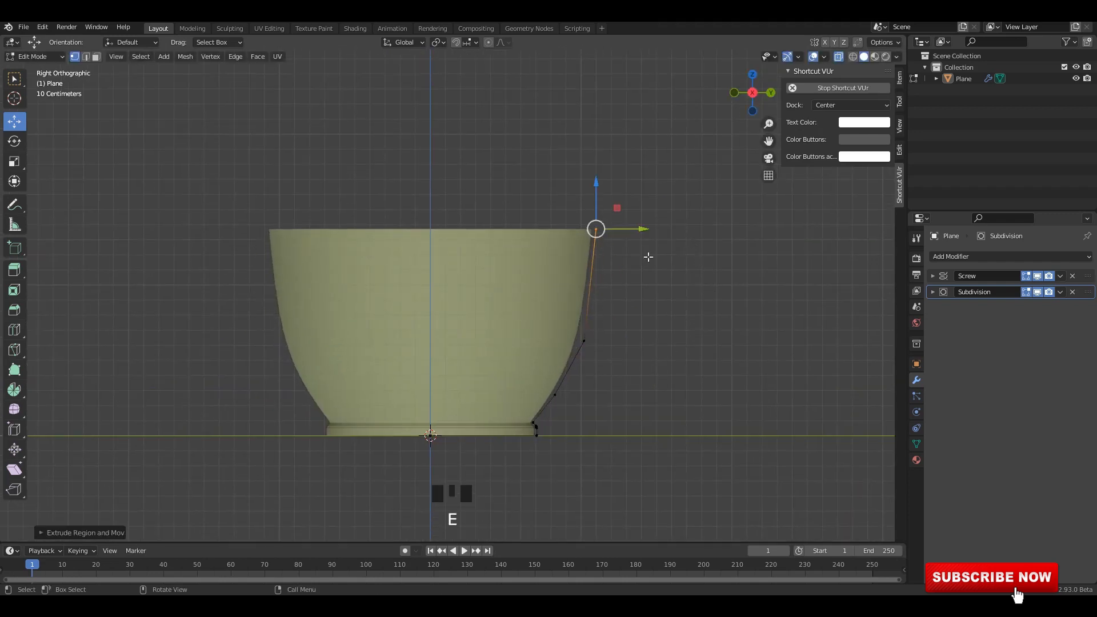
shift+middle_drag(648, 257, 673, 341)
key(e)
key(e)
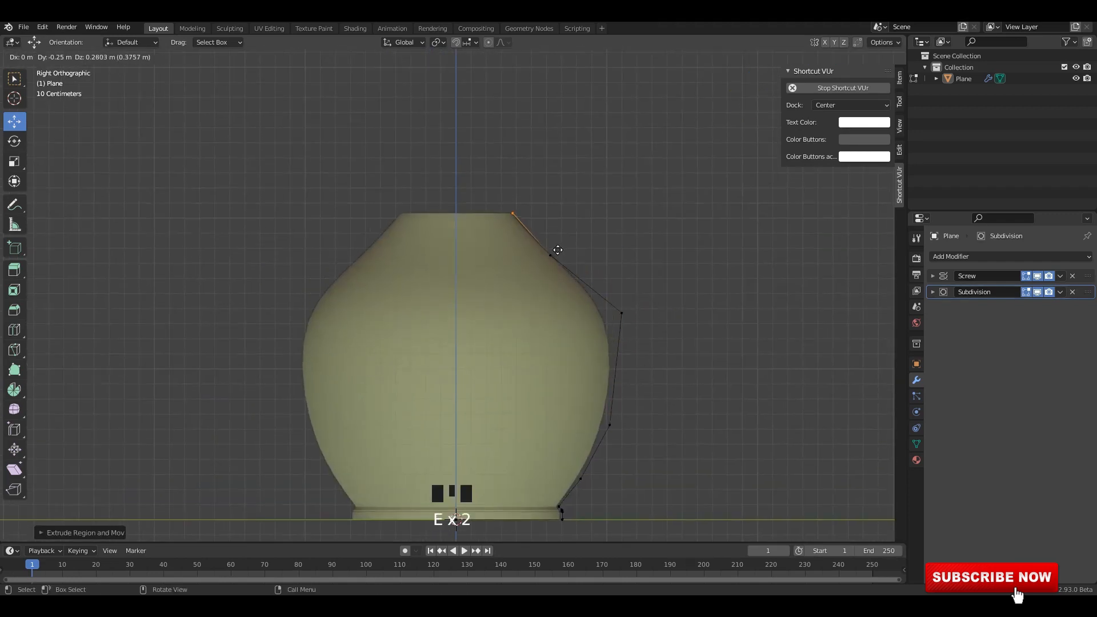
Lower the outermost belly vertex and push the vertex below it outward to round the belly.
scroll(598, 277, up, 1)
click(644, 240)
drag(644, 240, 644, 261)
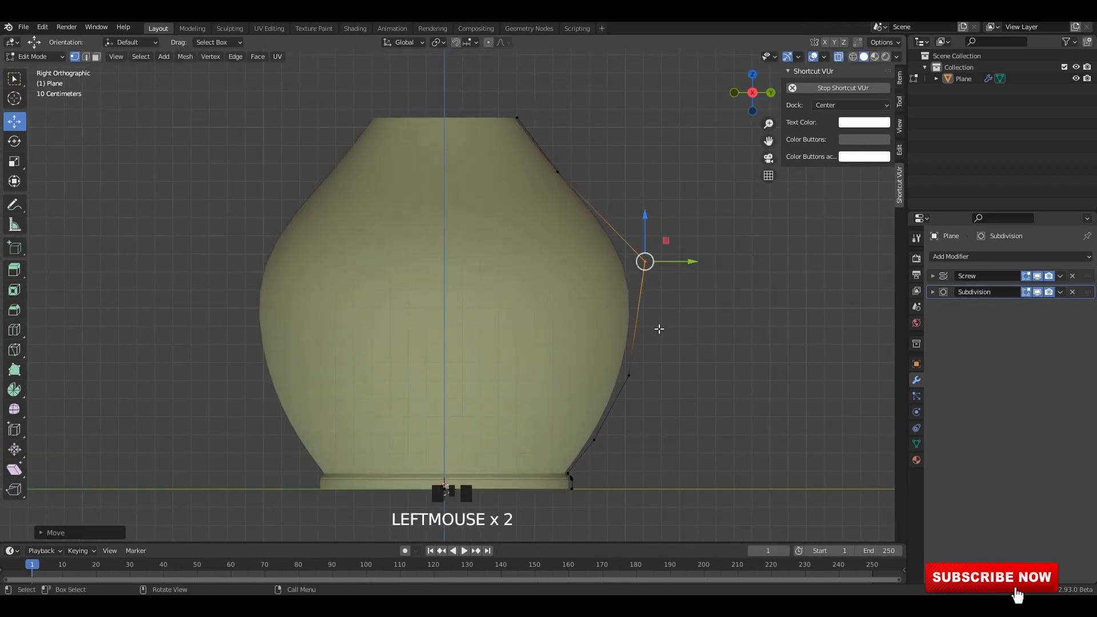
drag(639, 380, 653, 381)
shift+middle_drag(617, 372, 652, 258)
scroll(652, 259, up, 2)
drag(649, 321, 601, 387)
drag(619, 355, 637, 354)
Move the middle and lower belly vertices outward and the upper belly vertex up and inward for a fuller curve.
scroll(753, 220, down, 2)
shift+middle_drag(753, 220, 657, 299)
click(609, 333)
drag(609, 332, 623, 316)
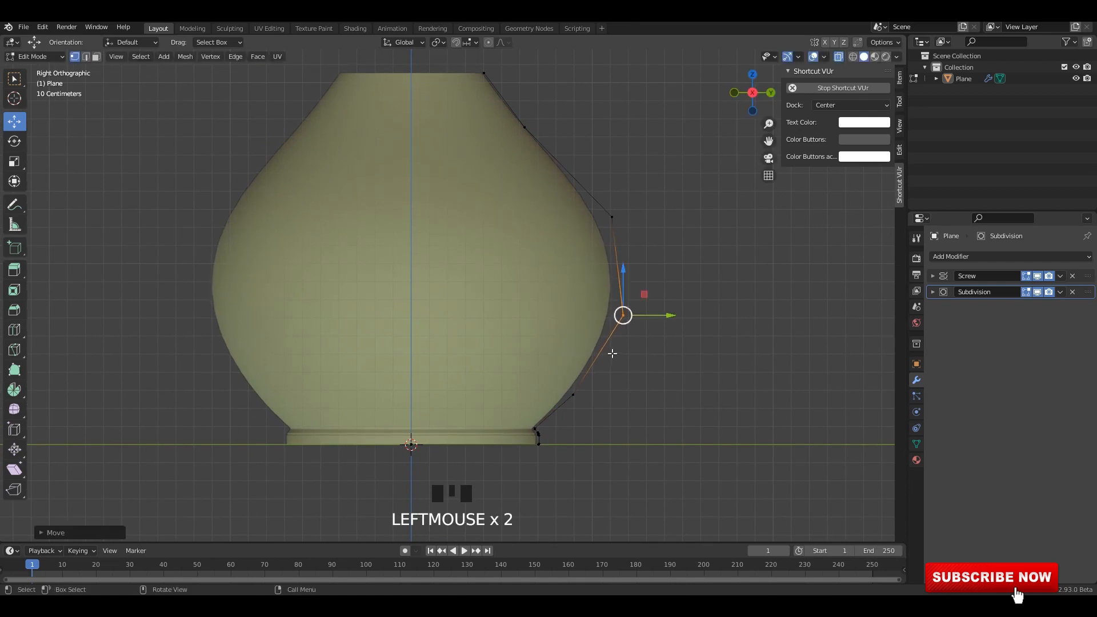
drag(573, 395, 590, 391)
drag(648, 297, 618, 314)
drag(649, 204, 595, 209)
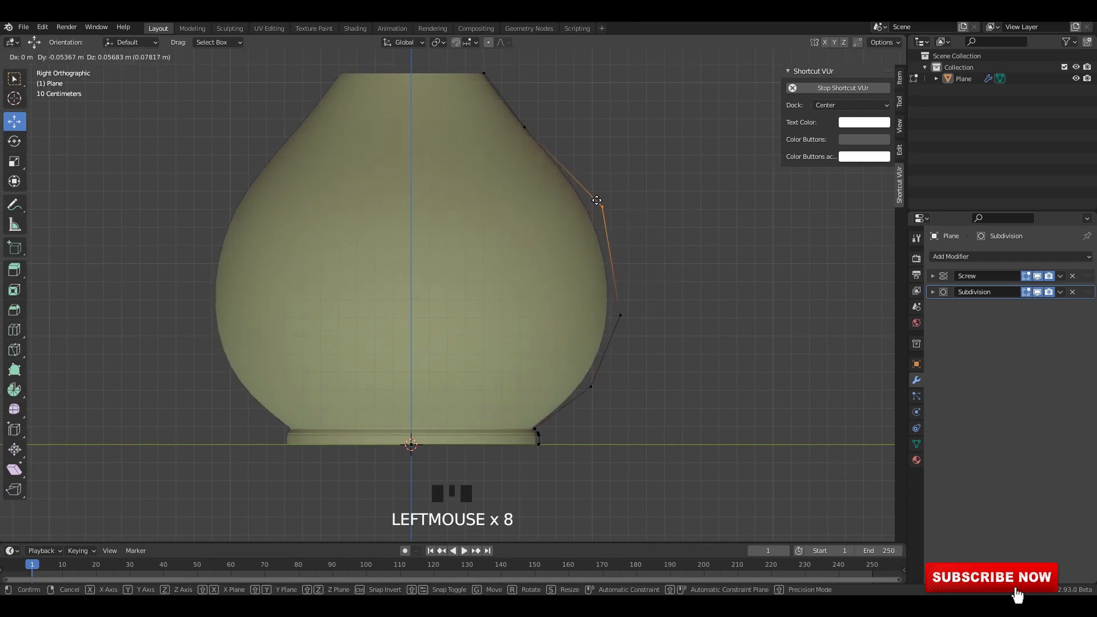
mouse_move(648, 288)
mouse_down()
mouse_move(600, 337)
mouse_move(626, 289)
mouse_up()
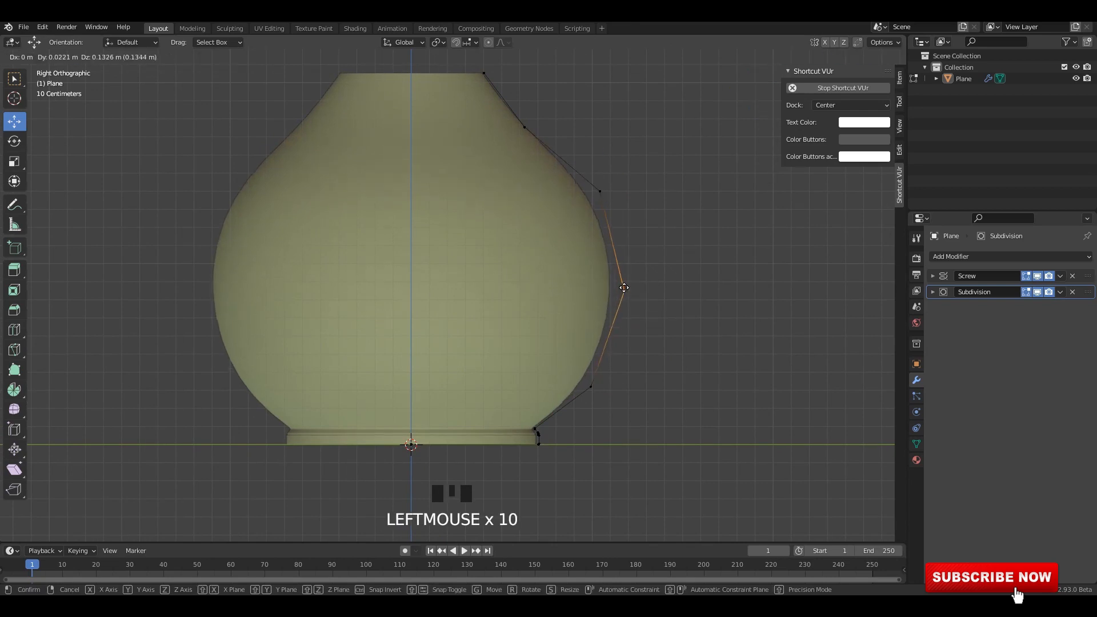
Fine-tune the lower, widest and upper belly vertices to even out the belly's round contour.
drag(559, 346, 626, 410)
drag(594, 378, 597, 377)
shift+middle_drag(617, 335, 619, 372)
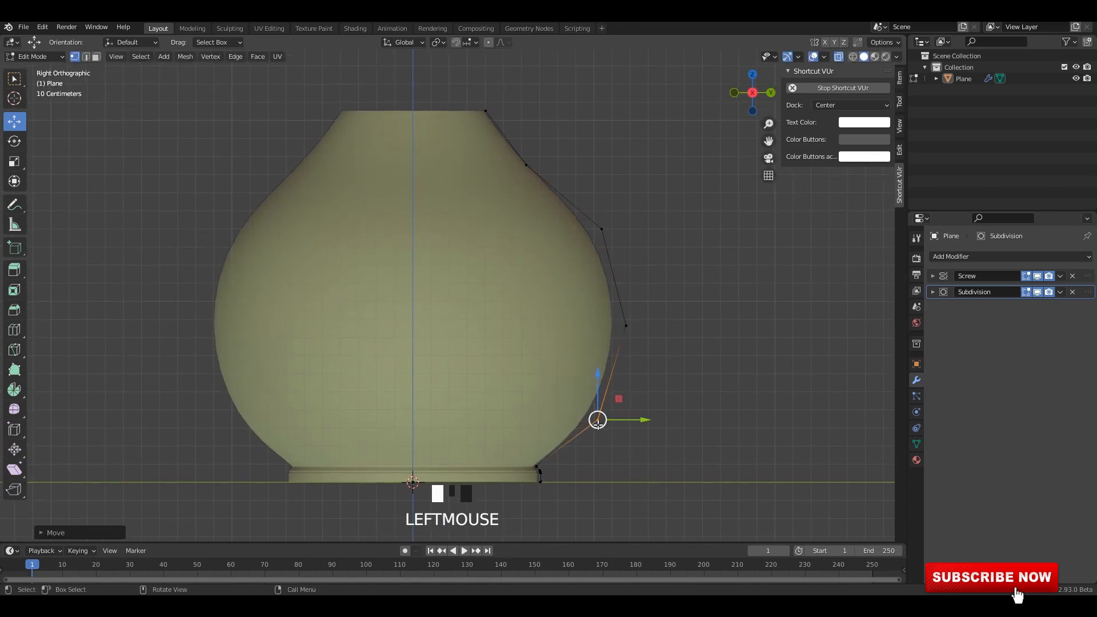
drag(597, 425, 595, 421)
drag(649, 300, 623, 329)
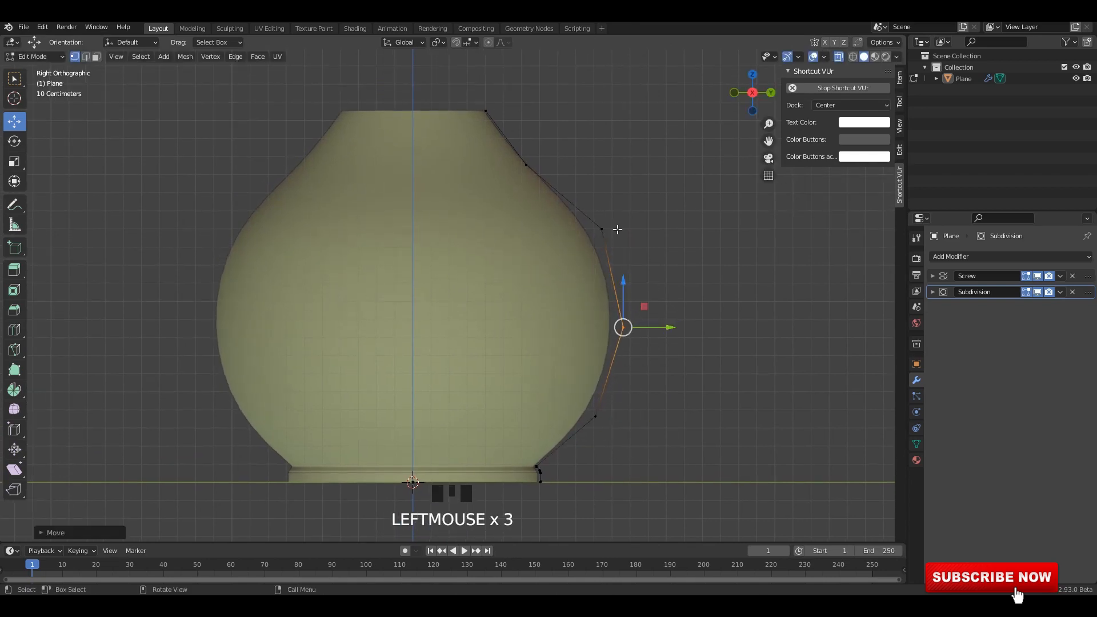
drag(602, 222, 597, 223)
Pull the vertex between shoulder and neck inward and extrude the profile's top vertex upward to form the neck.
shift+middle_drag(551, 144, 566, 215)
drag(570, 214, 524, 261)
drag(539, 234, 513, 233)
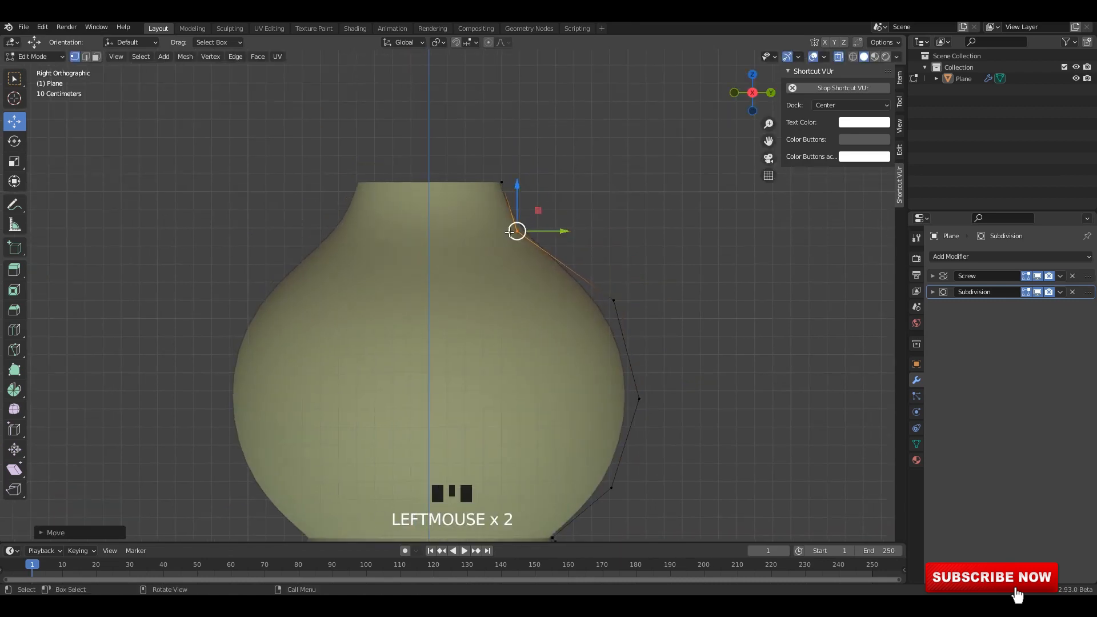
scroll(480, 171, down, 2)
shift+middle_drag(445, 113, 474, 175)
scroll(474, 176, up, 3)
key(e)
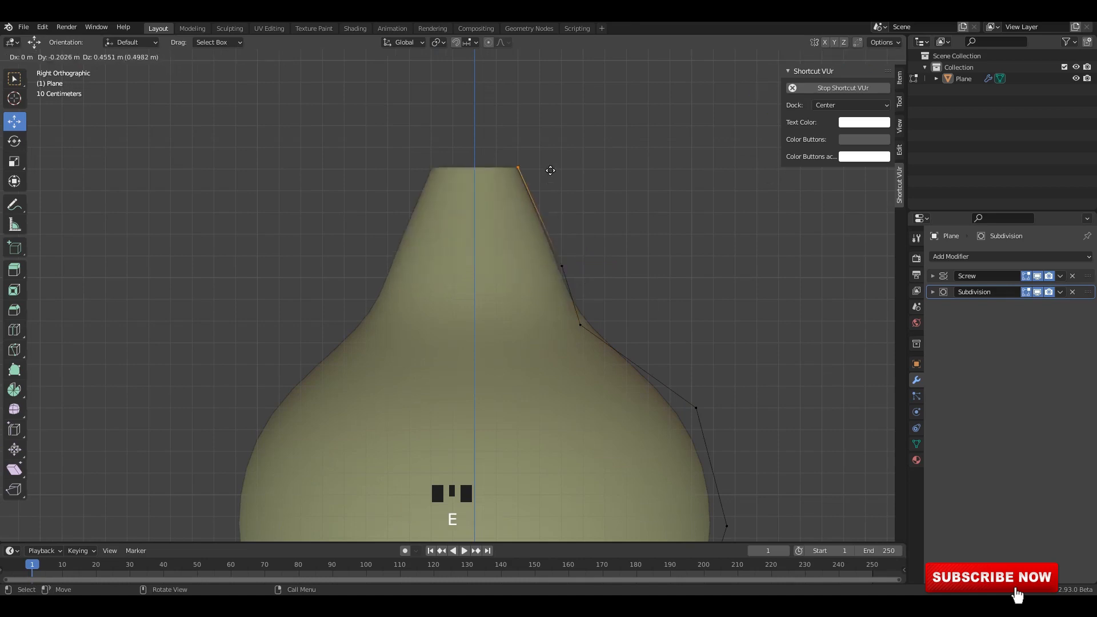
click(576, 142)
drag(556, 264, 544, 252)
Reposition the neck's upper vertex, extrude a segment flaring up and outward, and pull the vertex below it inward.
scroll(543, 228, down, 2)
shift+middle_drag(542, 215, 539, 314)
scroll(538, 309, up, 2)
drag(518, 238, 565, 282)
shift+middle_drag(565, 281, 544, 337)
key(e)
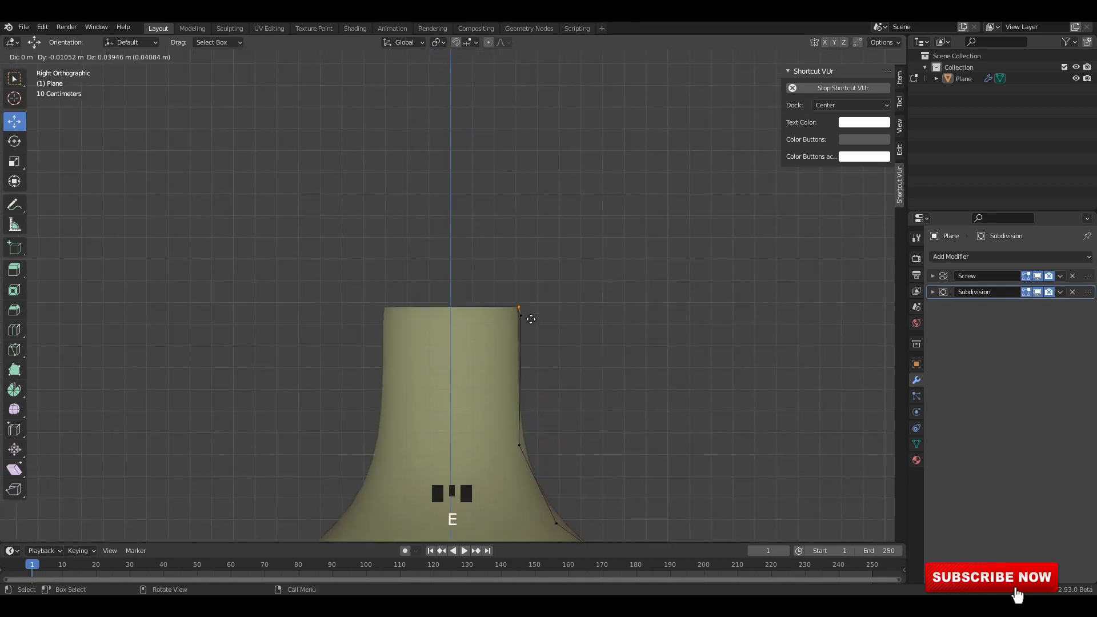
click(549, 265)
drag(492, 289, 553, 350)
drag(551, 316, 539, 316)
scroll(590, 321, down, 2)
key(Tab)
scroll(523, 350, down, 1)
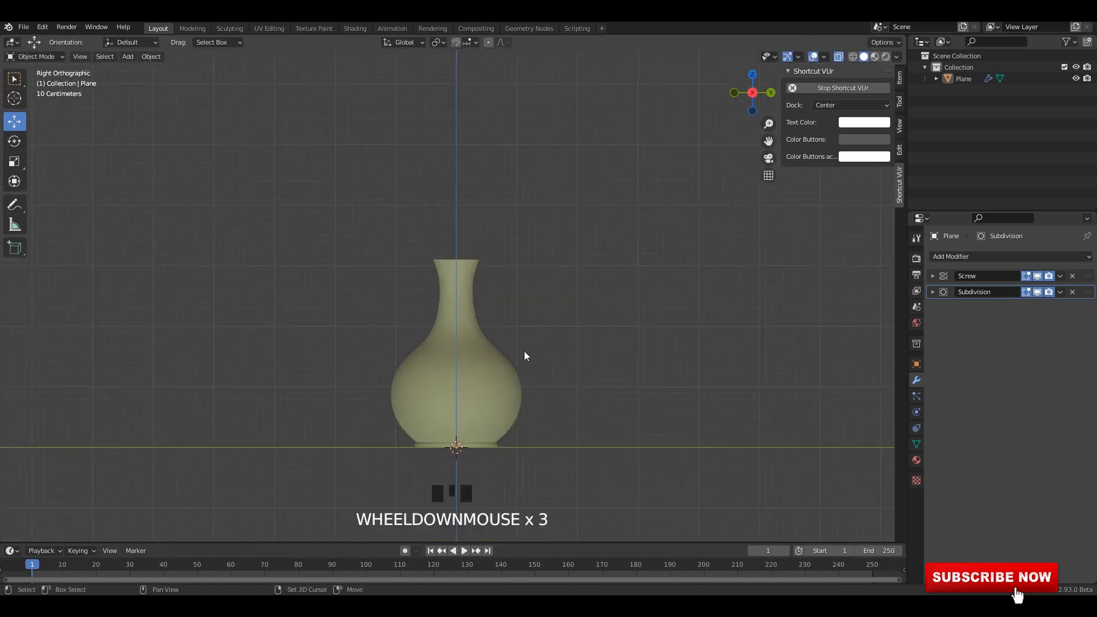
shift+middle_drag(524, 351, 501, 358)
Extrude the neck's top vertex further up and outward, adding a short lip edge and a near-vertical rim edge.
key(Tab)
scroll(536, 337, up, 3)
scroll(606, 230, up, 2)
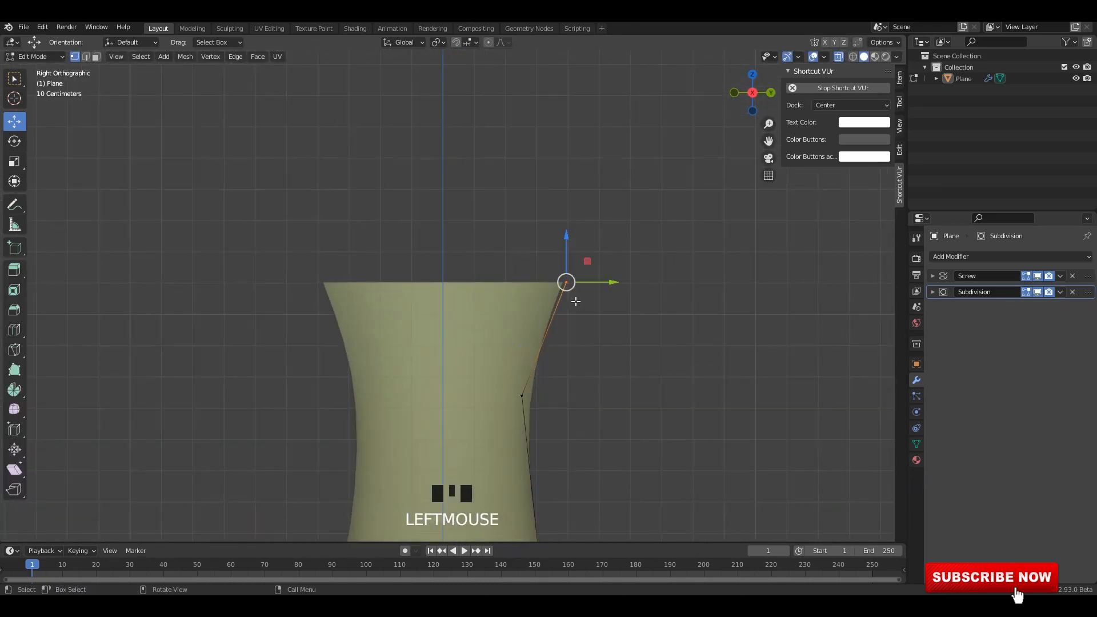
key(e)
click(609, 234)
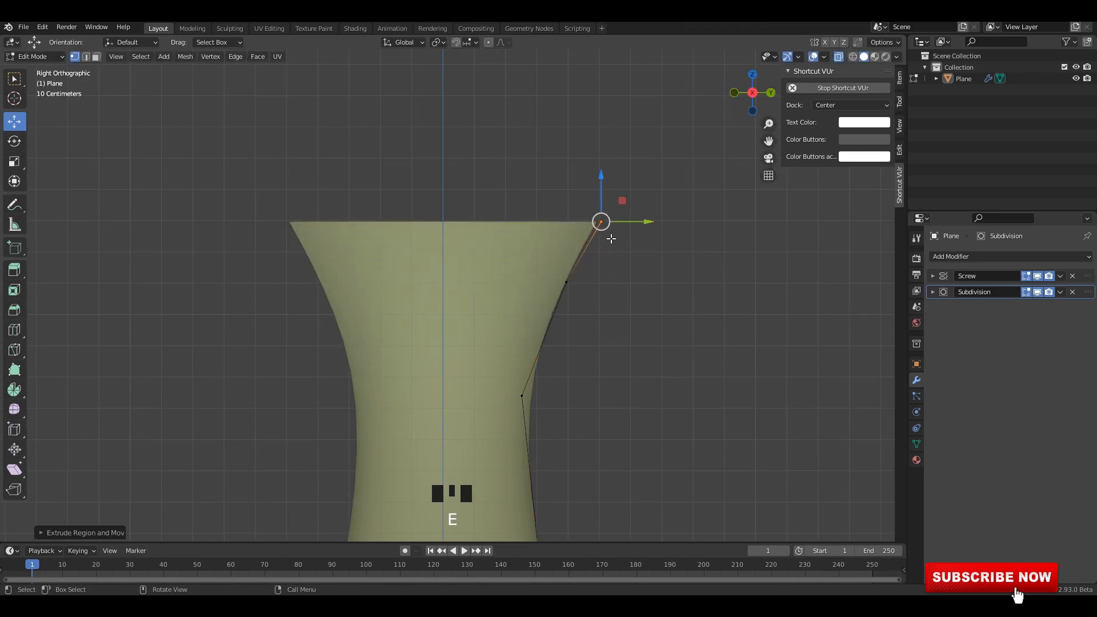
key(e)
click(622, 213)
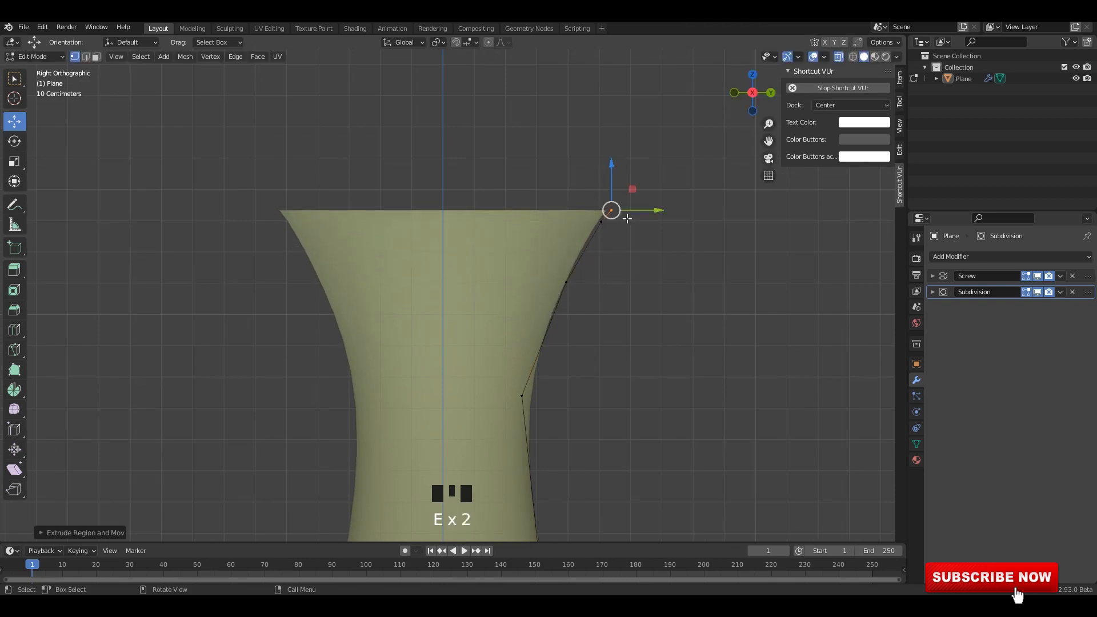
key(e)
click(624, 189)
Extrude the rim's top inward and down inside the mouth, finishing back in Object Mode.
key(e)
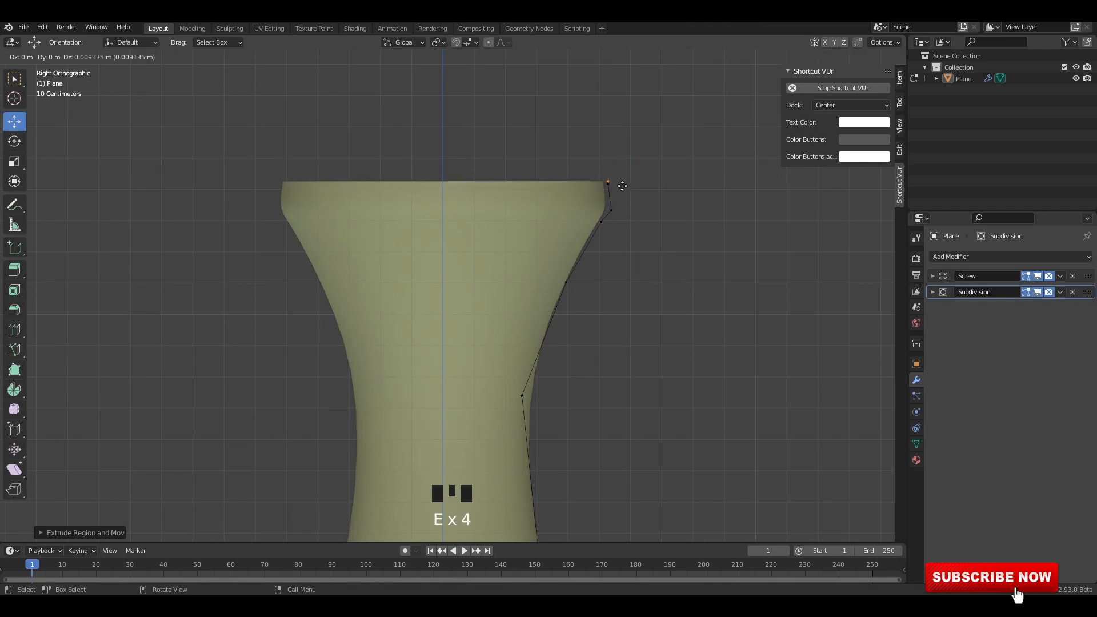
click(616, 185)
key(e)
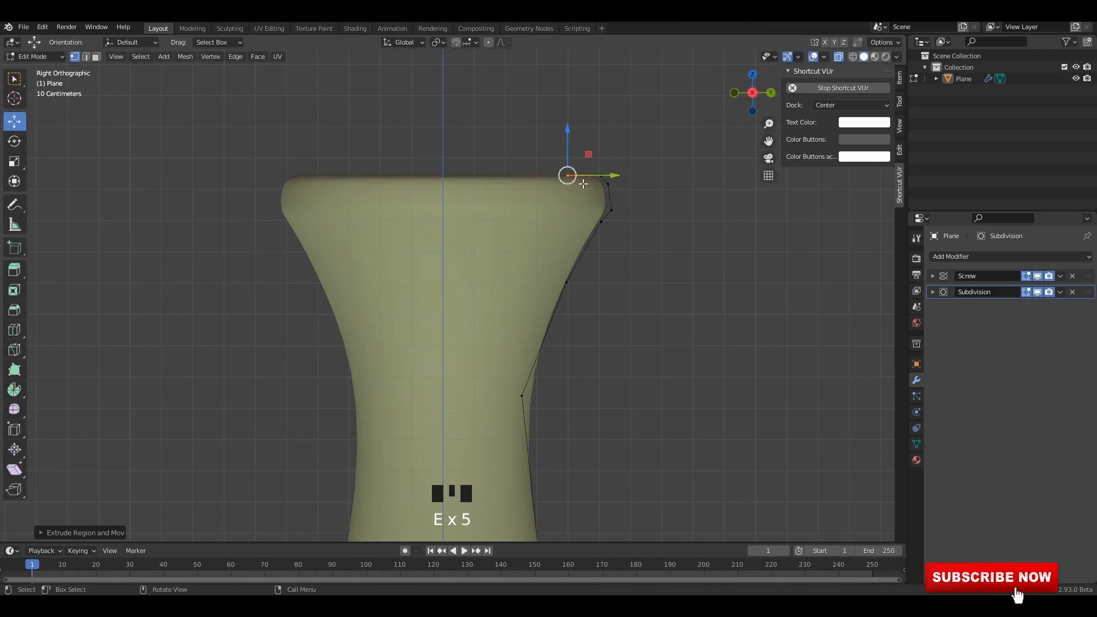
click(580, 221)
key(Tab)
Save the file and inspect the vase from perspective and orthographic views.
scroll(477, 343, down, 6)
scroll(490, 292, down, 3)
shift+middle_drag(476, 457, 445, 304)
key(ctrl+s)
key(grave)
click(496, 260)
key(Tab)
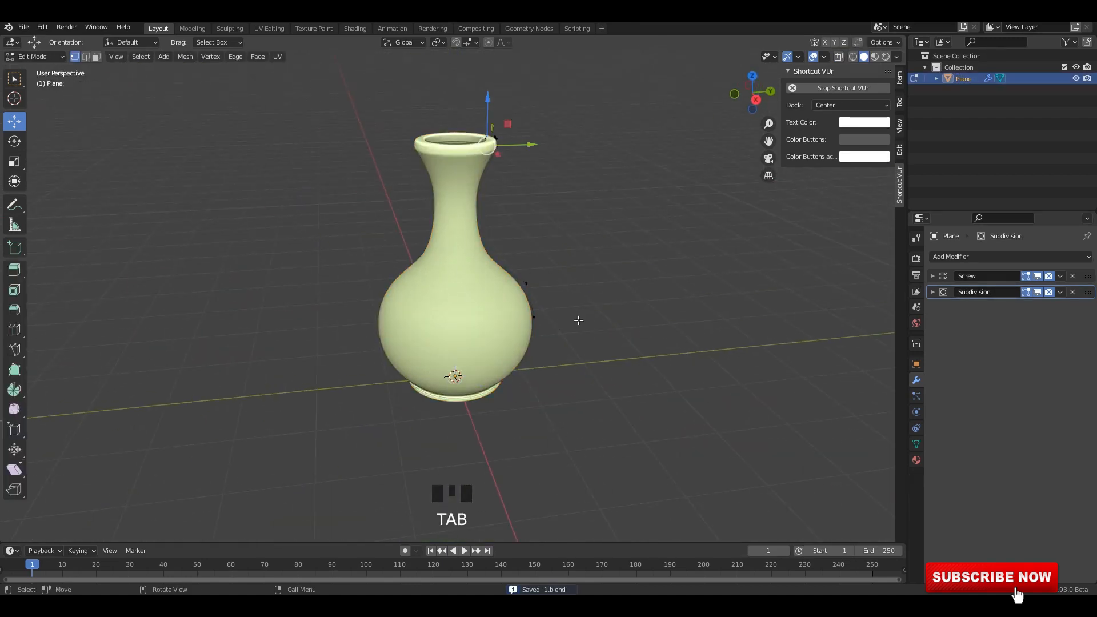
key(Tab)
key(grave)
middle_drag(629, 306, 479, 293)
alt+middle_drag(486, 303, 521, 313)
Widen the neck by moving its two middle profile vertices slightly outward in Edit Mode.
key(Tab)
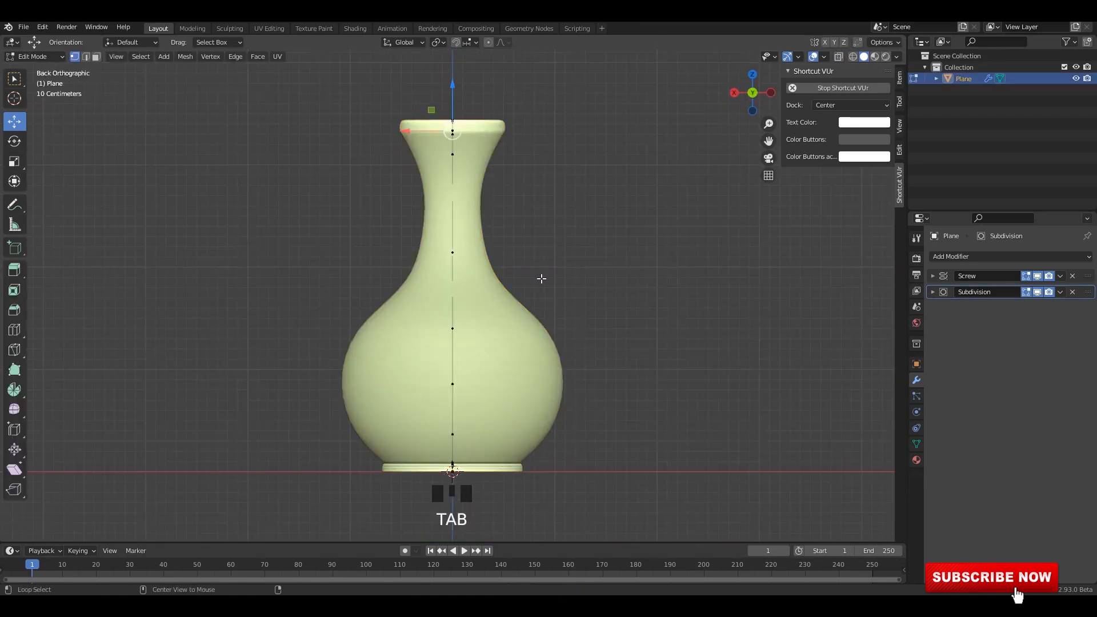
key(alt+z)
alt+middle_drag(563, 277, 547, 275)
key(alt+z)
key(alt+z)
scroll(467, 148, up, 1)
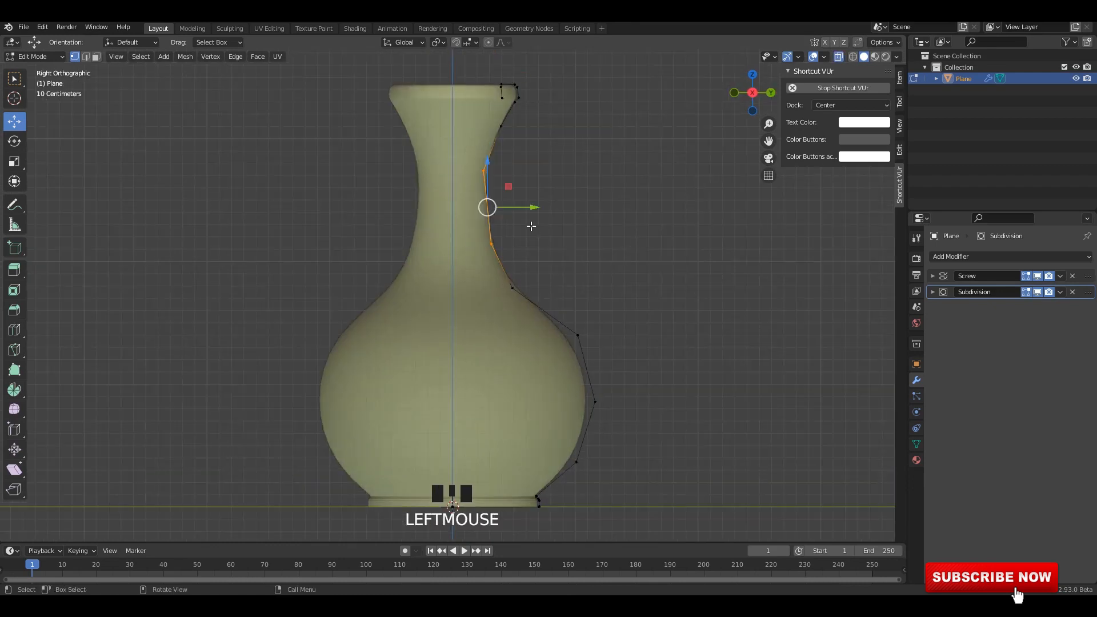
drag(533, 207, 532, 207)
key(Tab)
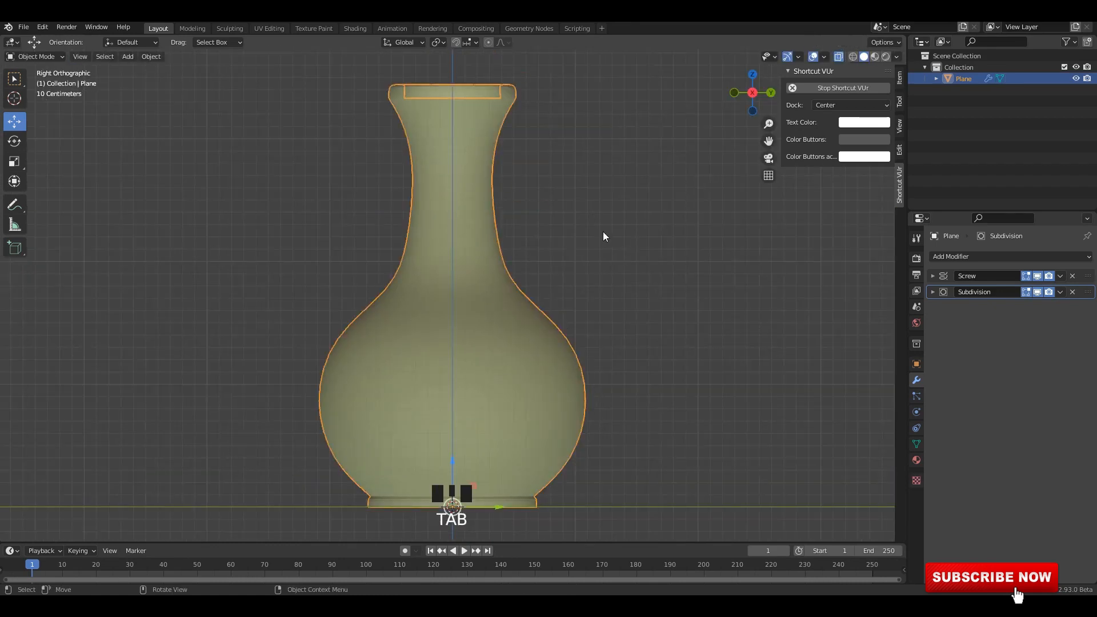
Shift the vertex at the base of the neck slightly outward and raise the neck vertex above it.
key(Tab)
key(alt+z)
key(Tab)
Turn off X-ray display, return to Object Mode and save the file.
key(Tab)
key(alt+z)
scroll(544, 295, up, 2)
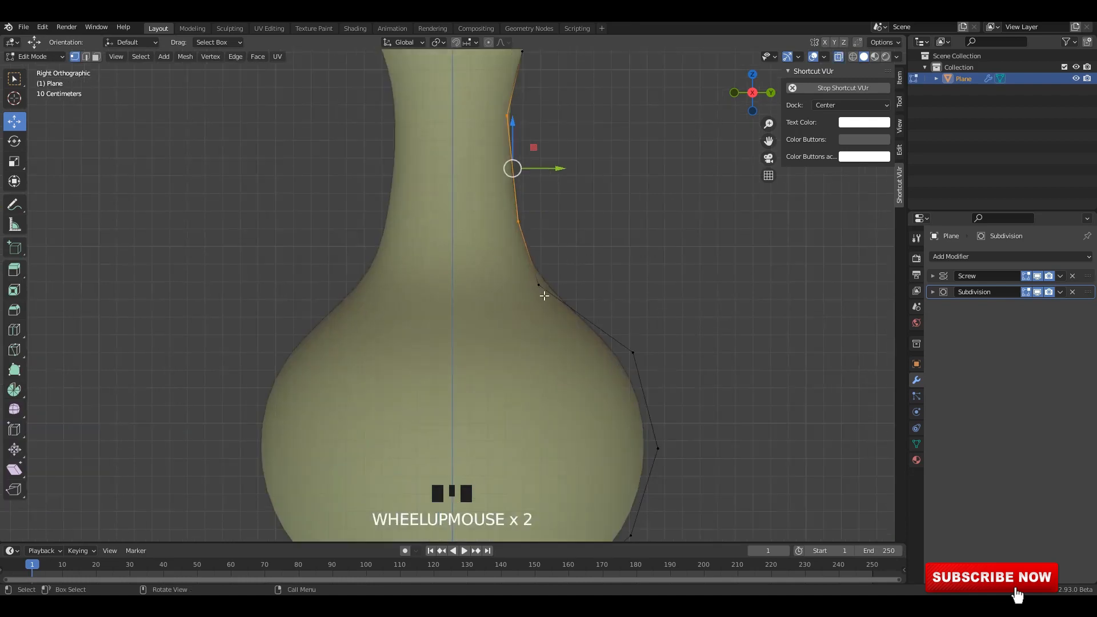
drag(534, 297, 525, 304)
drag(538, 285, 545, 285)
scroll(552, 234, down, 3)
drag(537, 211, 464, 258)
drag(485, 245, 482, 235)
scroll(562, 256, down, 2)
key(alt+z)
key(Tab)
click(568, 260)
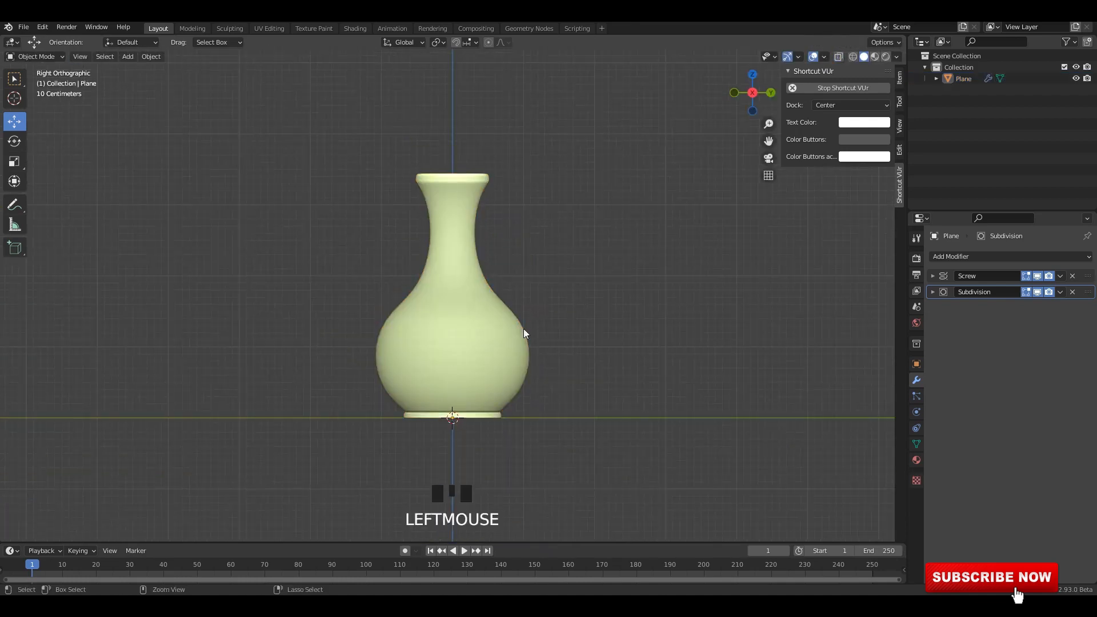
key(ctrl+s)
Remove the Subdivision modifier from the vase while keeping the Screw modifier, and save the file.
click(519, 329)
click(1072, 278)
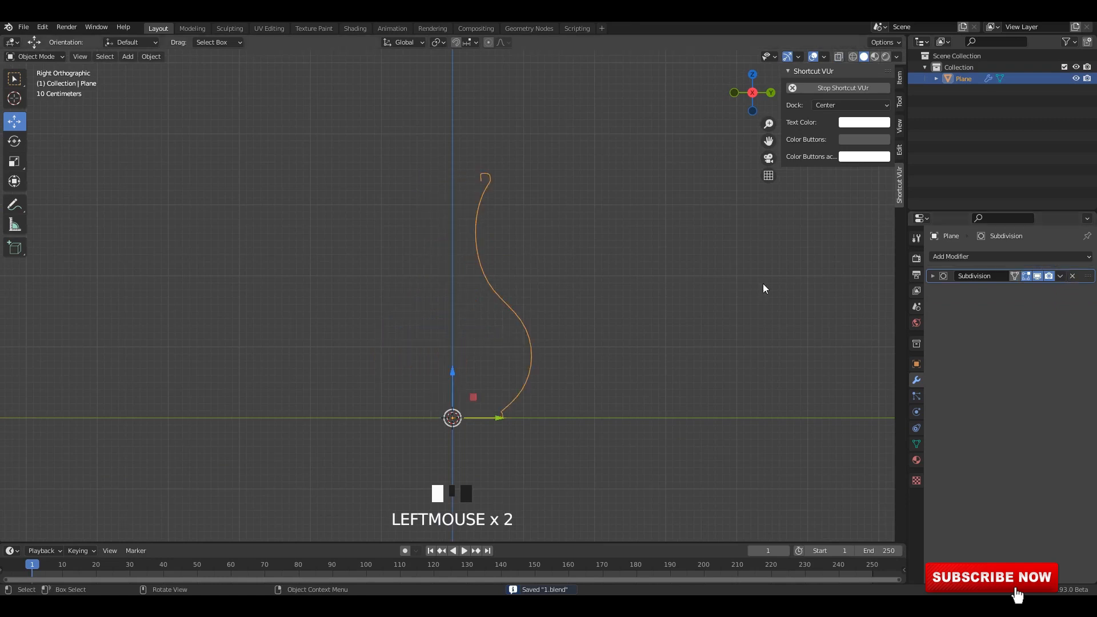
key(ctrl+z)
click(1074, 293)
scroll(563, 217, up, 2)
click(560, 218)
key(ctrl+s)
Examine the faceted vase and its profile vertices in Object Mode and Edit Mode.
middle_drag(619, 189, 566, 230)
click(506, 303)
alt+middle_drag(557, 236, 562, 239)
key(Tab)
key(Tab)
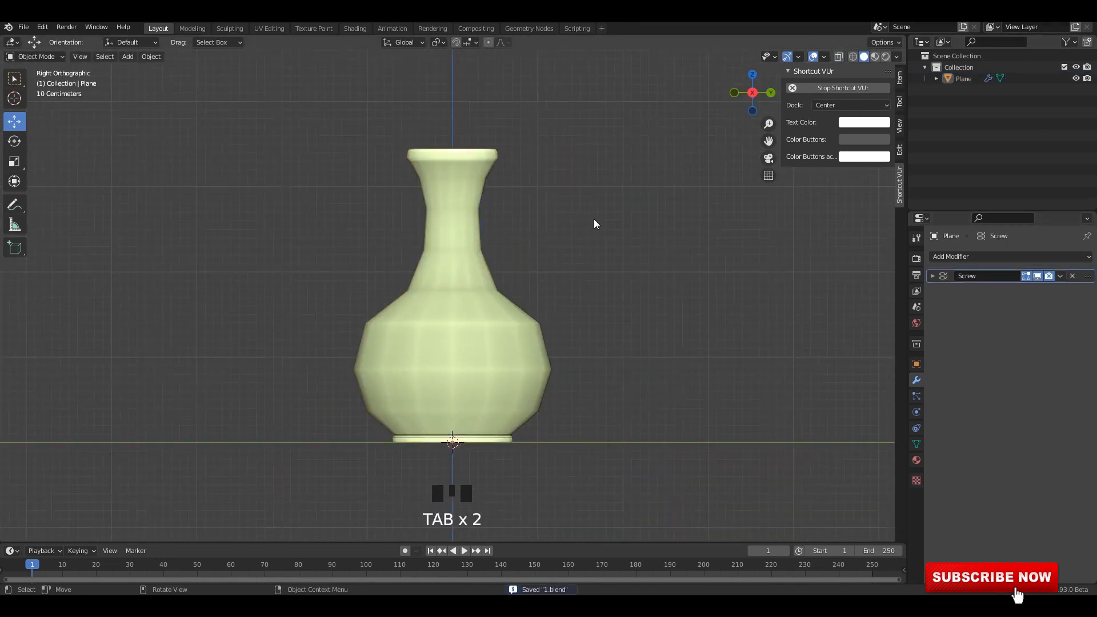
scroll(594, 219, up, 2)
key(Tab)
key(alt+z)
key(alt+z)
key(Tab)
Apply the Screw modifier to convert the revolved vase into real mesh geometry.
click(509, 256)
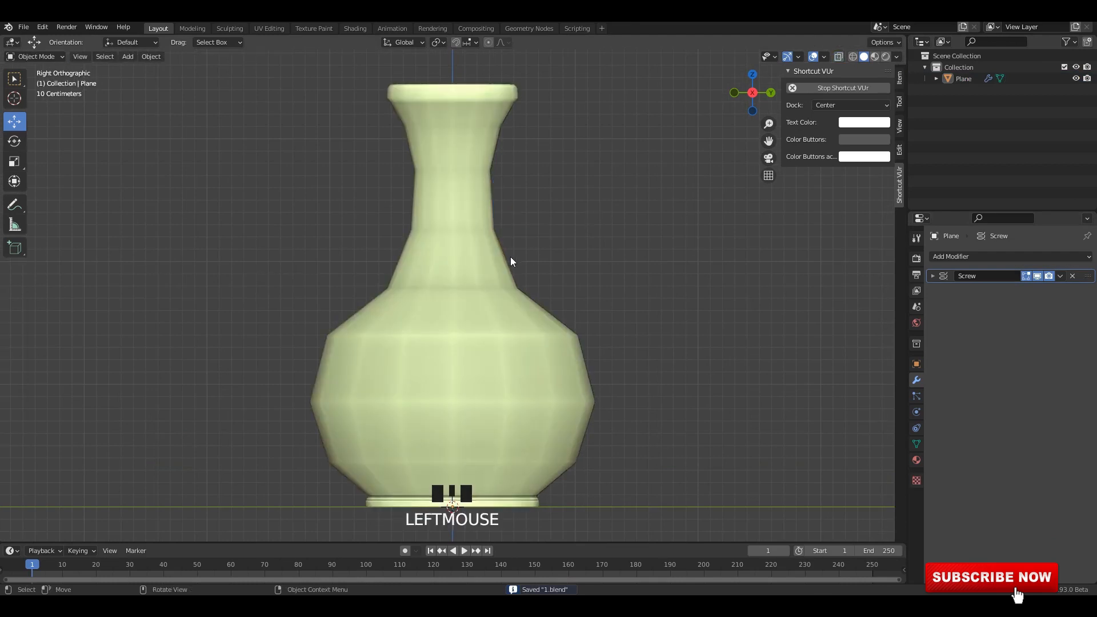
click(1033, 287)
scroll(589, 282, down, 1)
key(Tab)
key(Tab)
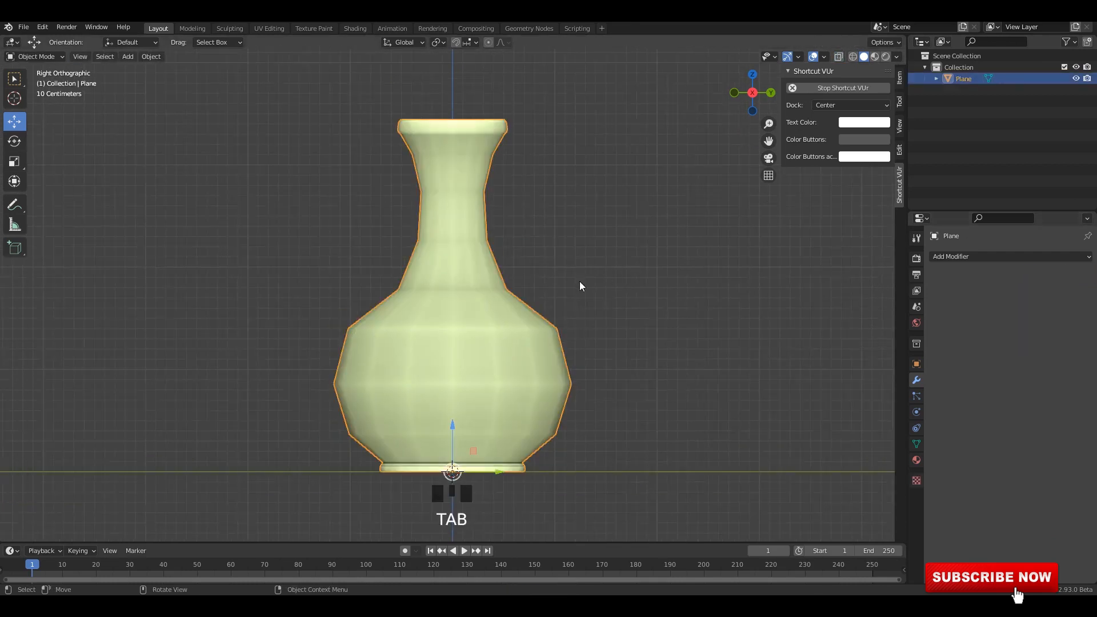
Try smoothing the vase with a level 2 Subdivision modifier and save the file.
key(ctrl+2)
right_click(448, 253)
click(448, 253)
key(ctrl+s)
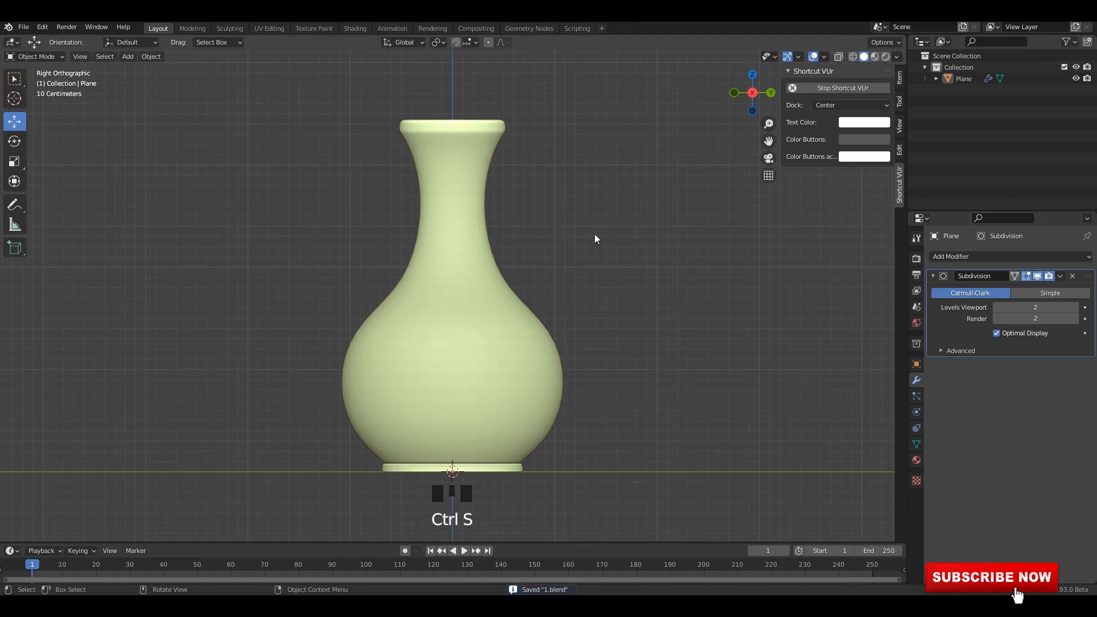
Inspect the vase mesh in Edit Mode and remove its level 2 Subdivision modifier.
key(Tab)
scroll(550, 232, up, 3)
scroll(515, 238, down, 2)
shift+middle_drag(502, 202, 518, 318)
key(alt+z)
key(alt+z)
key(Tab)
click(570, 269)
scroll(548, 252, down, 4)
key(Tab)
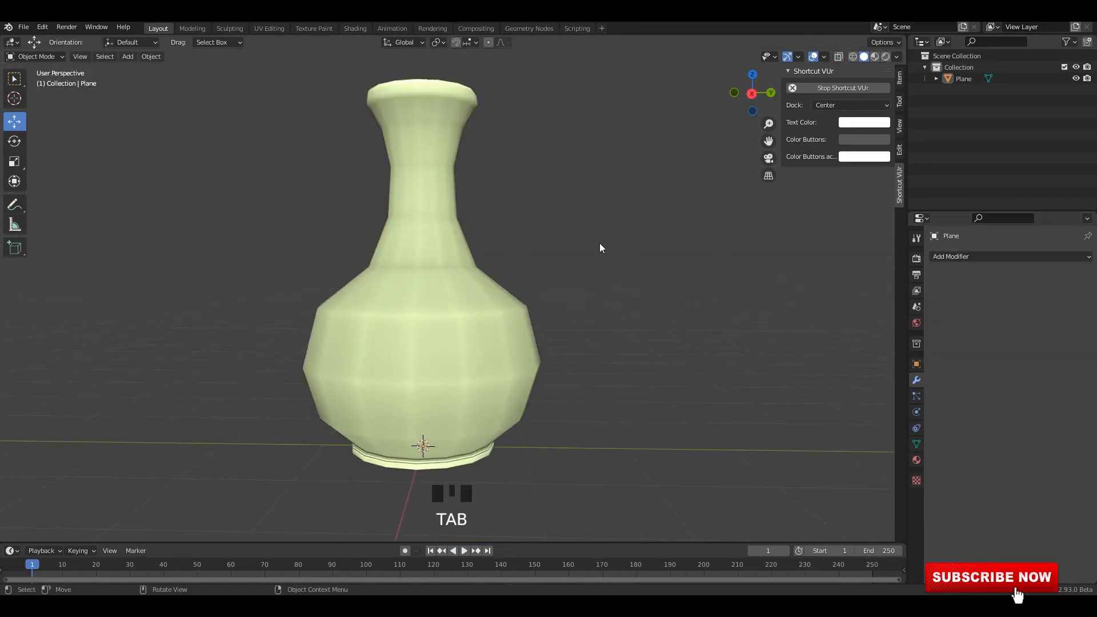
Add a Subdivision modifier with viewport level 1 to the vase.
double_click(461, 291)
key(ctrl+1)
right_click(449, 197)
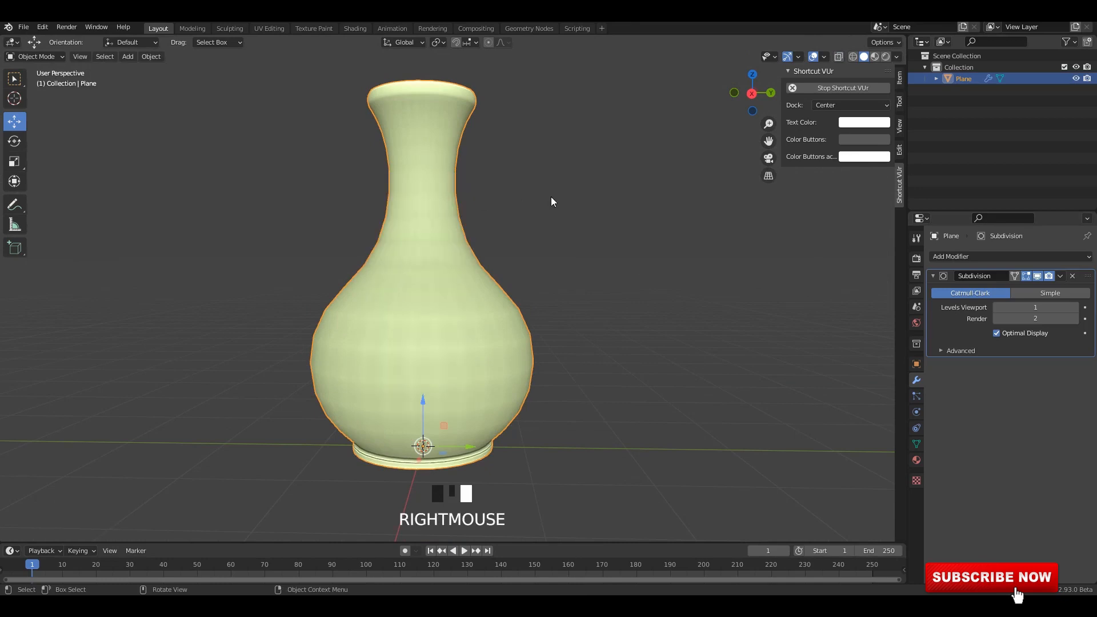
Apply the level 1 Subdivision modifier to the vase and check the resulting mesh in Edit Mode.
click(1060, 276)
click(1017, 287)
key(Tab)
middle_drag(549, 229, 543, 221)
key(Tab)
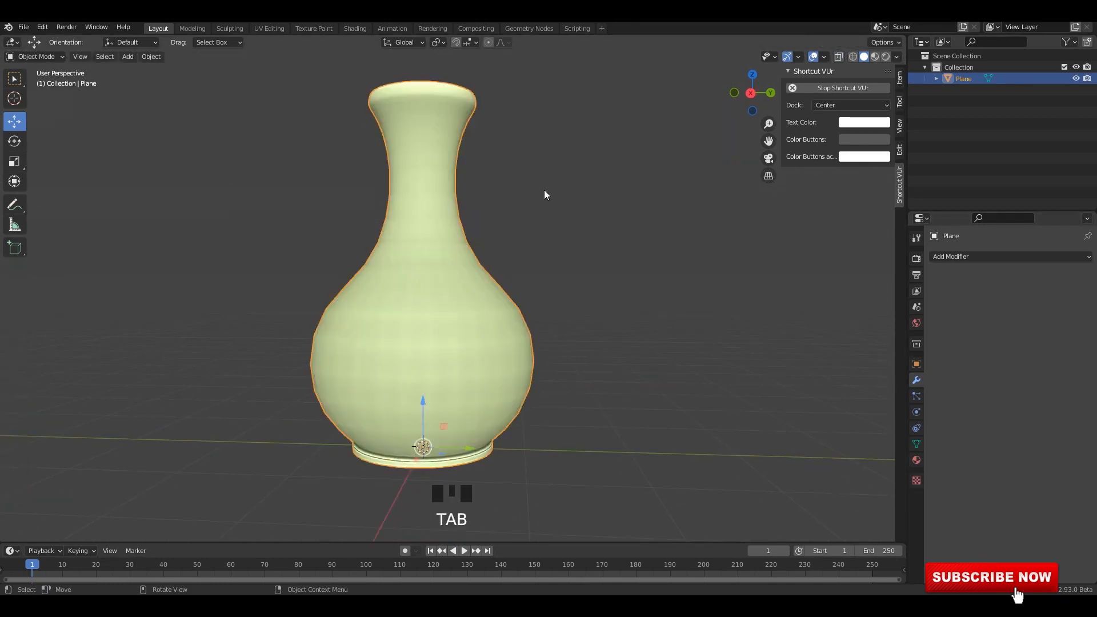
Shade the vase smooth, check its mesh in front view and save the file.
right_click(456, 188)
click(456, 187)
alt+middle_click(457, 190)
key(Tab)
scroll(629, 222, up, 2)
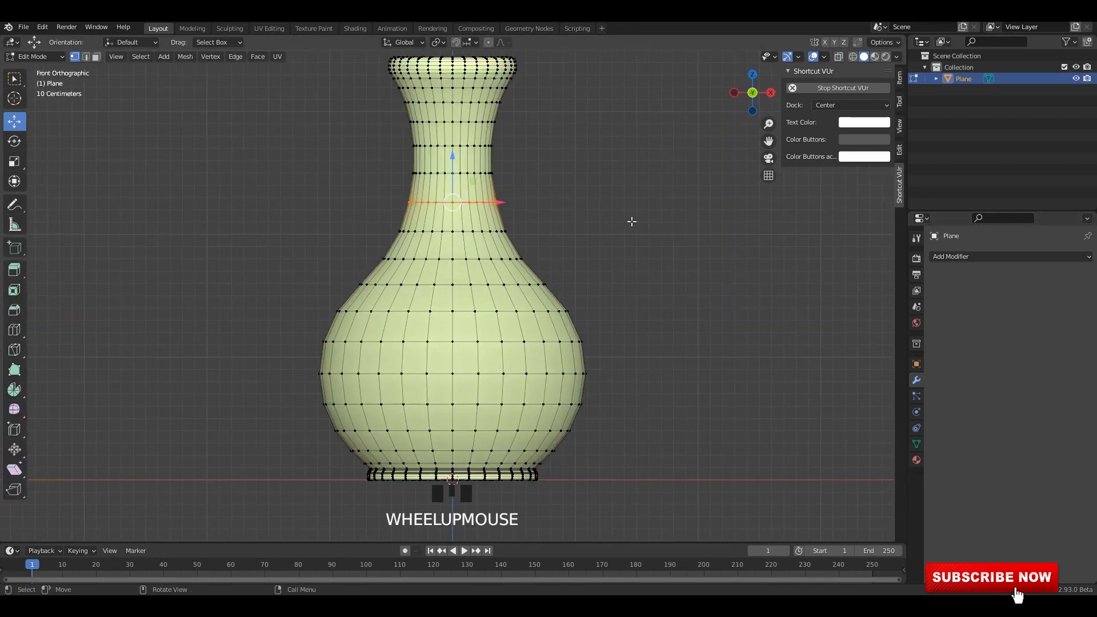
key(Tab)
mouse_move(481, 232)
middle_down()
mouse_move(489, 282)
mouse_move(485, 229)
middle_up()
alt+middle_drag(486, 226, 543, 235)
click(609, 252)
click(451, 260)
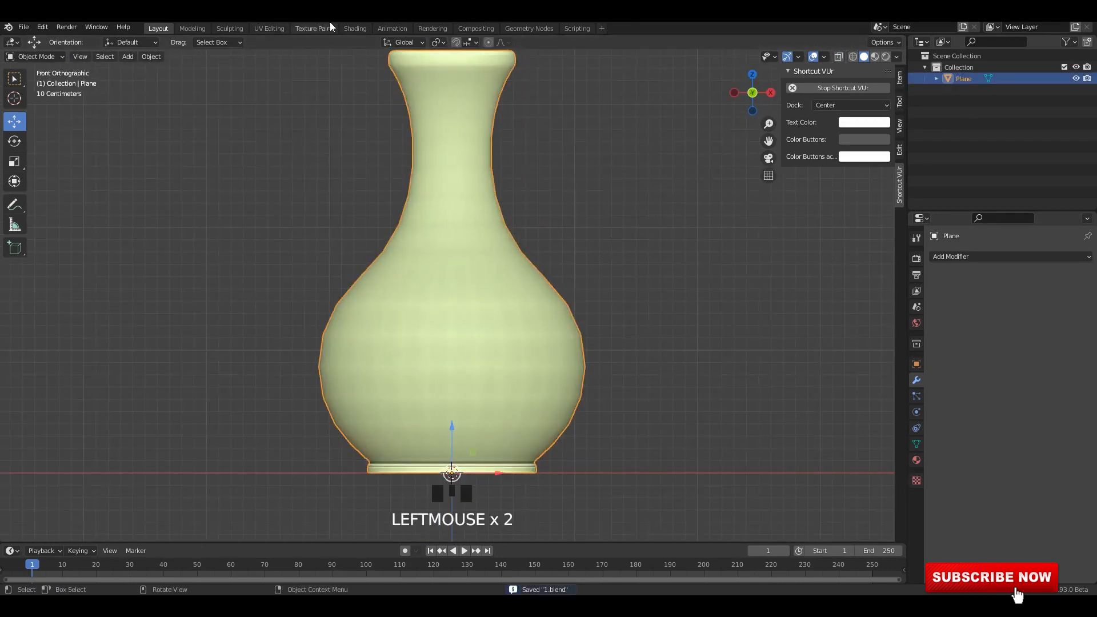
In the UV Editing workspace, enter Edit Mode with edge selection and select the edge loop around the vase's foot.
click(269, 27)
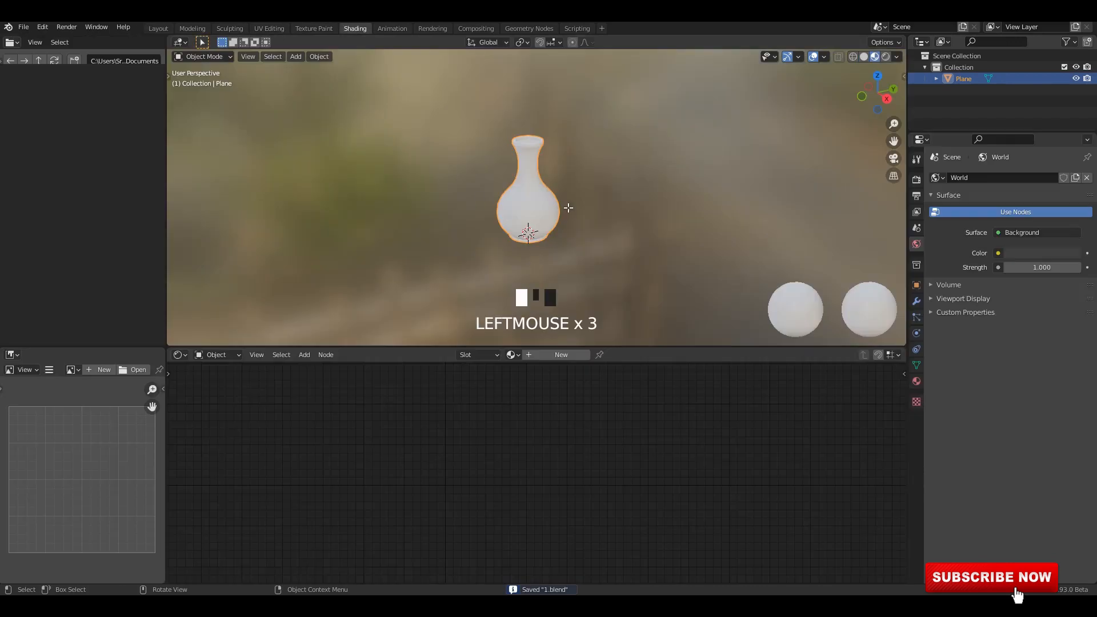
scroll(670, 280, up, 6)
key(Tab)
mouse_move(669, 280)
middle_down()
mouse_move(680, 234)
mouse_move(726, 295)
middle_up()
key(Tab)
scroll(680, 234, up, 2)
scroll(726, 295, down, 2)
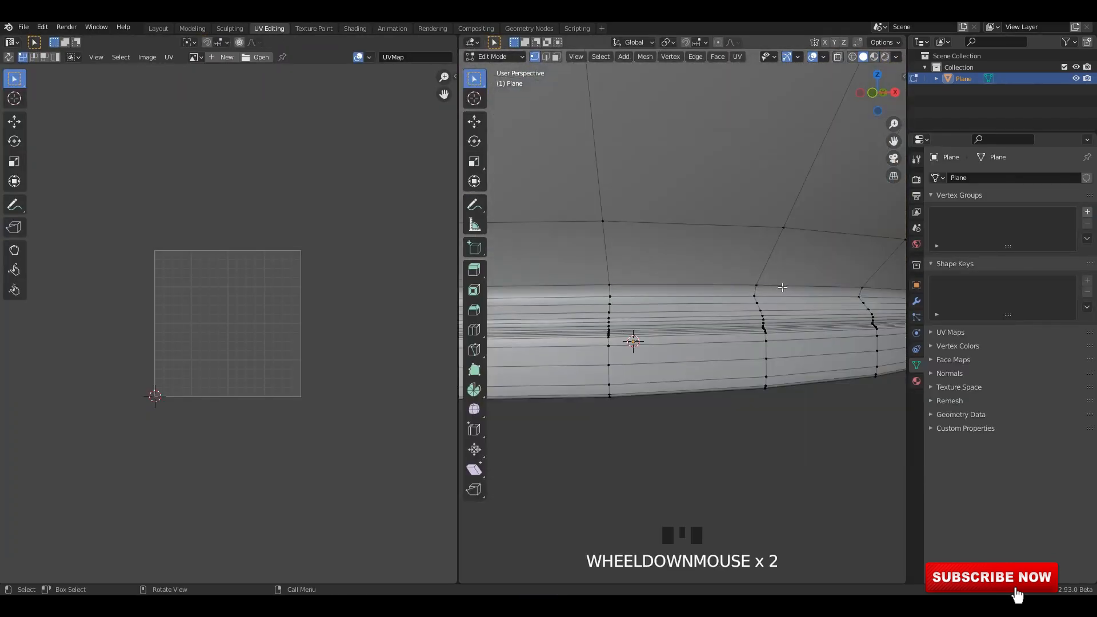
key(2)
click(743, 288)
alt+click(733, 292)
scroll(709, 288, down, 6)
scroll(670, 284, up, 1)
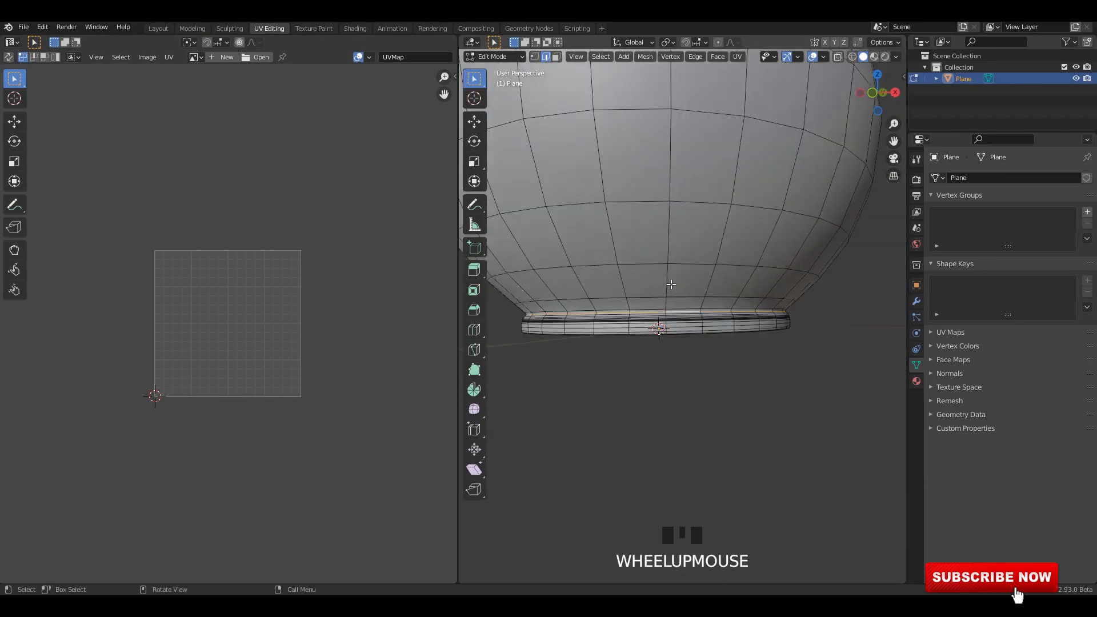
Mark the foot's edge loop and one vertical edge loop running up the vase and over the rim as seams.
middle_drag(671, 284, 660, 228)
mouse_move(660, 229)
shift+middle_down()
mouse_move(657, 264)
mouse_move(672, 246)
shift+middle_up()
scroll(672, 245, down, 2)
scroll(681, 225, up, 3)
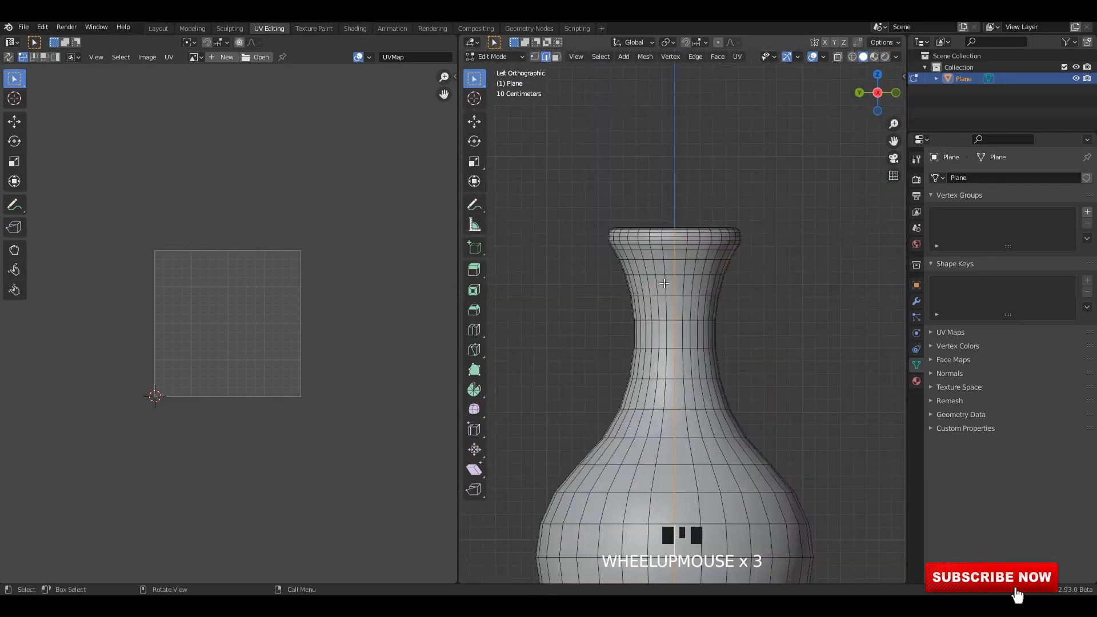
middle_drag(681, 225, 683, 288)
scroll(777, 281, up, 2)
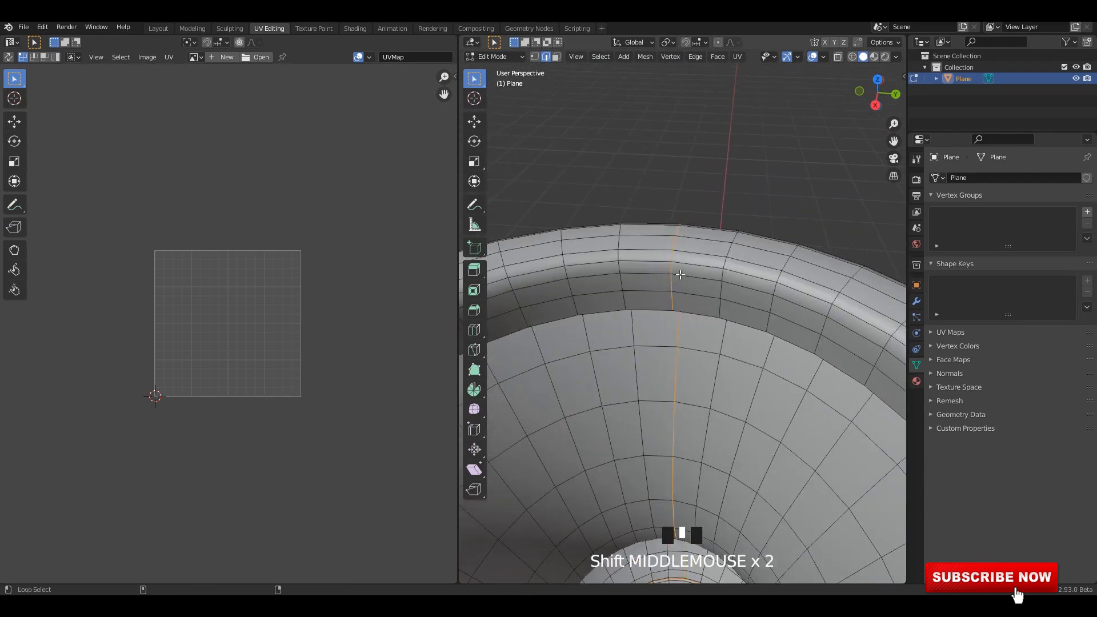
right_click(680, 274)
key(ctrl+z)
right_click(649, 277)
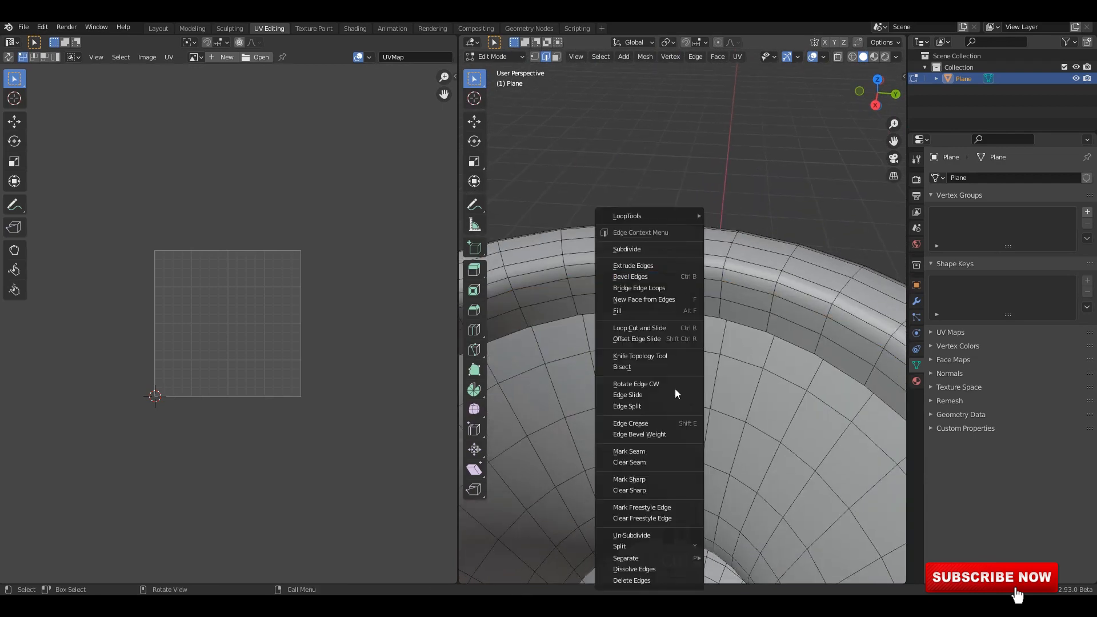
click(652, 452)
Unwrap the whole vase mesh into UV islands, return to Object Mode and save the file.
key(a)
key(a)
right_click(276, 317)
click(276, 318)
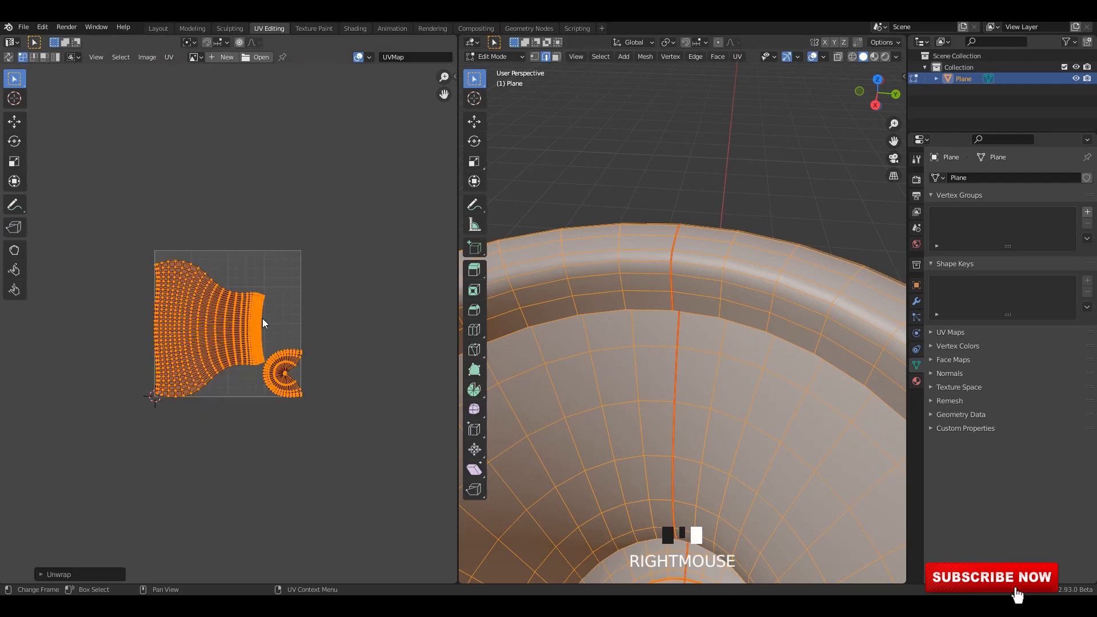
scroll(659, 352, down, 1)
middle_drag(659, 352, 718, 311)
key(Tab)
key(ctrl+s)
In the Layout workspace, add a Multiresolution modifier to the vase.
click(159, 30)
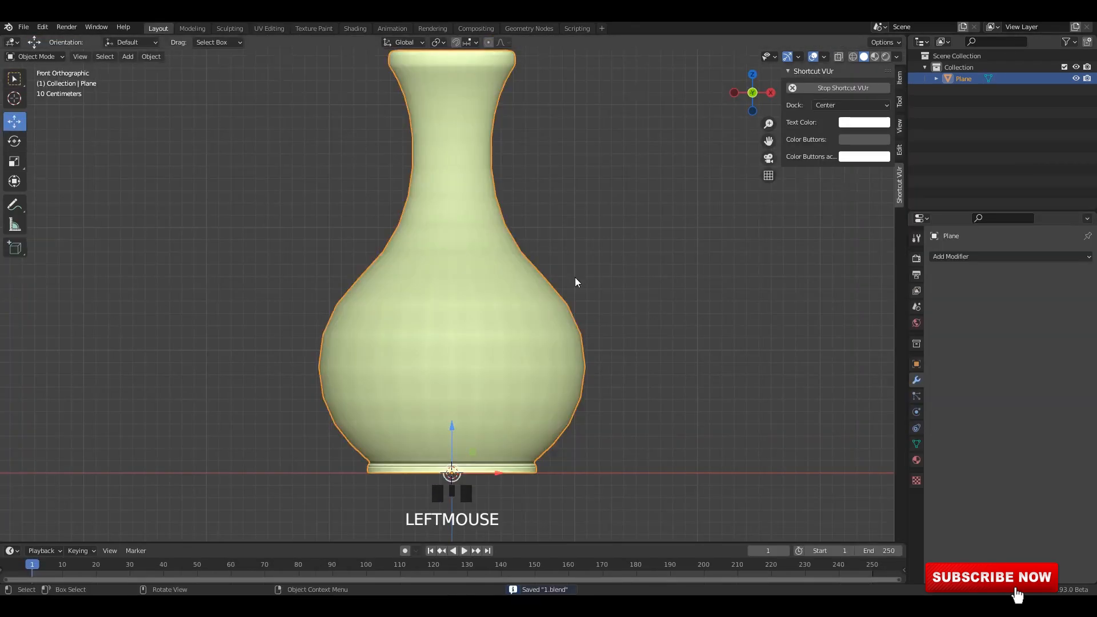
middle_drag(560, 293, 528, 320)
key(grave)
click(509, 328)
click(509, 327)
click(967, 256)
click(857, 403)
scroll(791, 367, down, 1)
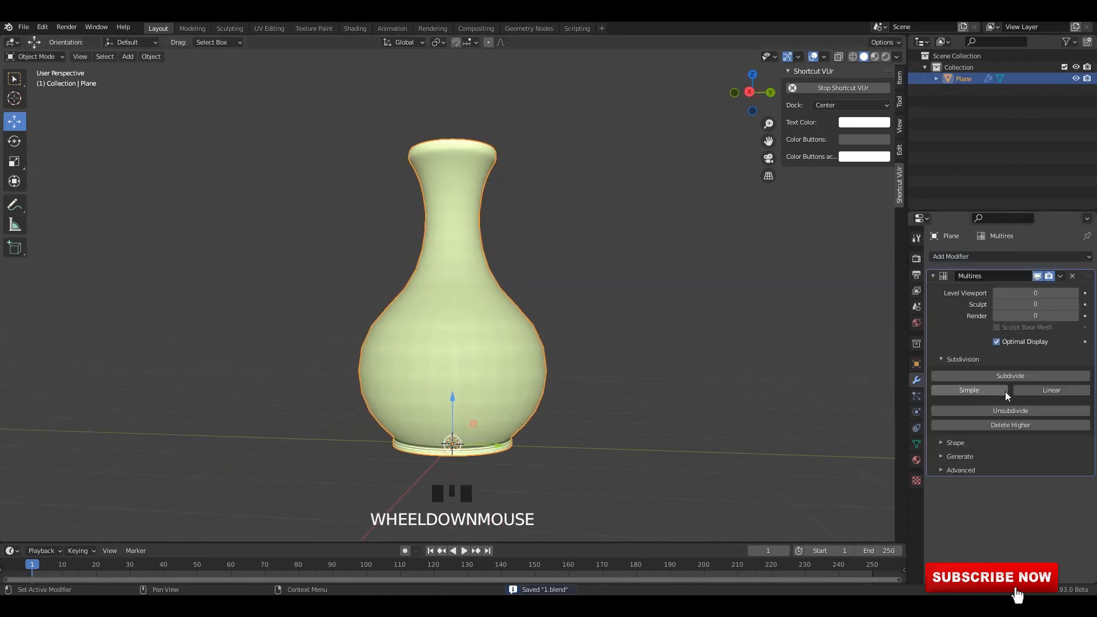
Subdivide the Multiresolution modifier to level 5.
click(1010, 377)
click(1009, 378)
click(1010, 376)
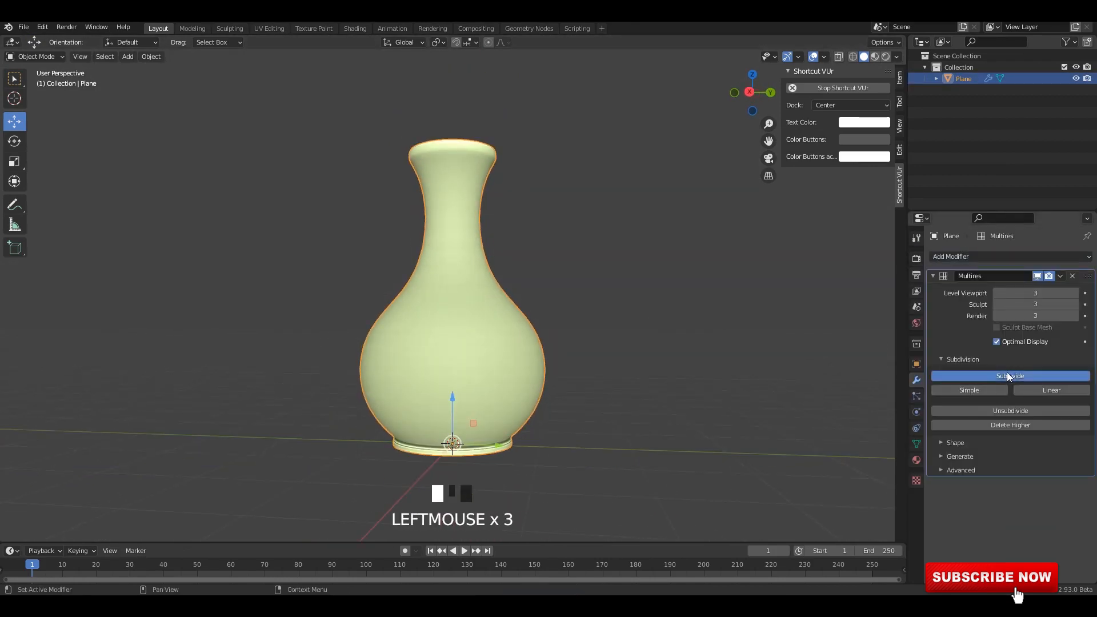
click(1009, 376)
click(1010, 377)
click(563, 358)
click(542, 364)
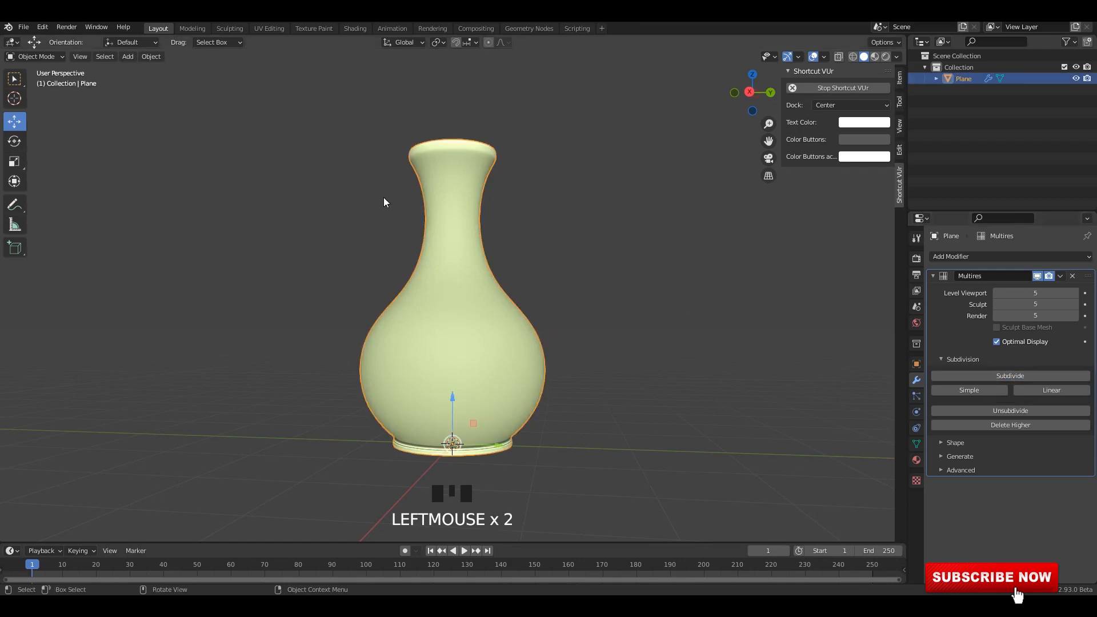
Inspect the subdivided vase in the Modeling workspace, then return to the Layout workspace.
click(192, 28)
scroll(596, 244, up, 4)
middle_drag(620, 238, 651, 238)
key(Tab)
click(627, 220)
scroll(632, 228, down, 3)
scroll(652, 238, up, 3)
click(159, 28)
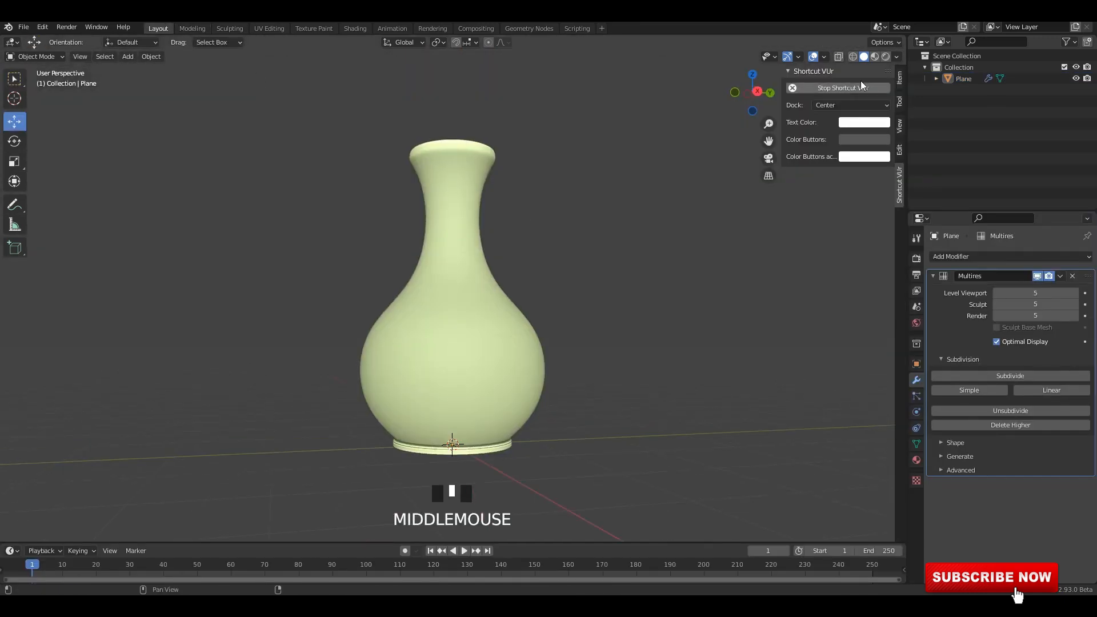
Adjust the viewport shading options and recalculate the normals of the entire vase mesh.
click(896, 57)
click(831, 275)
mouse_move(628, 294)
middle_down()
mouse_move(493, 320)
mouse_move(605, 307)
middle_up()
key(Tab)
key(a)
scroll(605, 306, up, 1)
click(600, 308)
click(505, 331)
key(a)
middle_drag(506, 331, 564, 324)
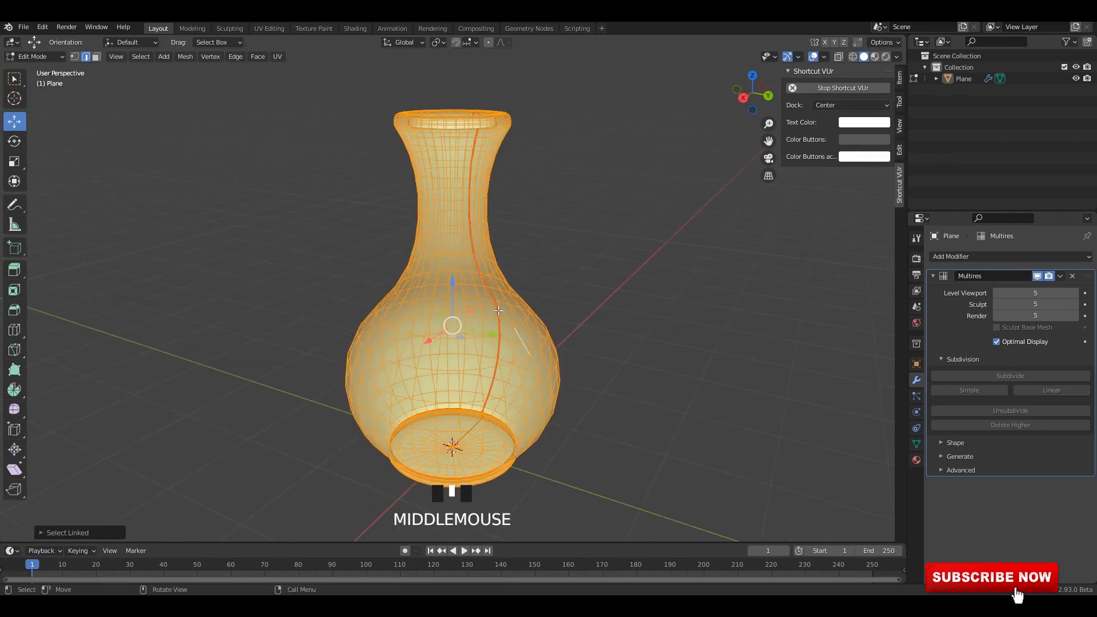
key(shift+n)
key(Tab)
Apply the vase's object transforms.
click(502, 310)
key(ctrl+a)
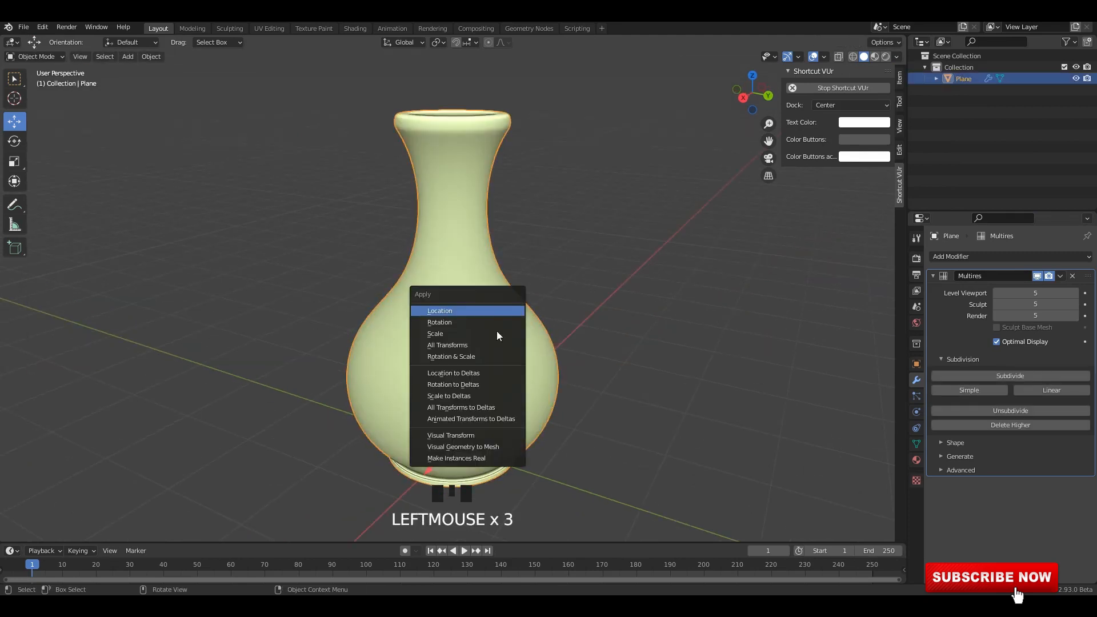
click(501, 313)
key(ctrl+a)
click(478, 328)
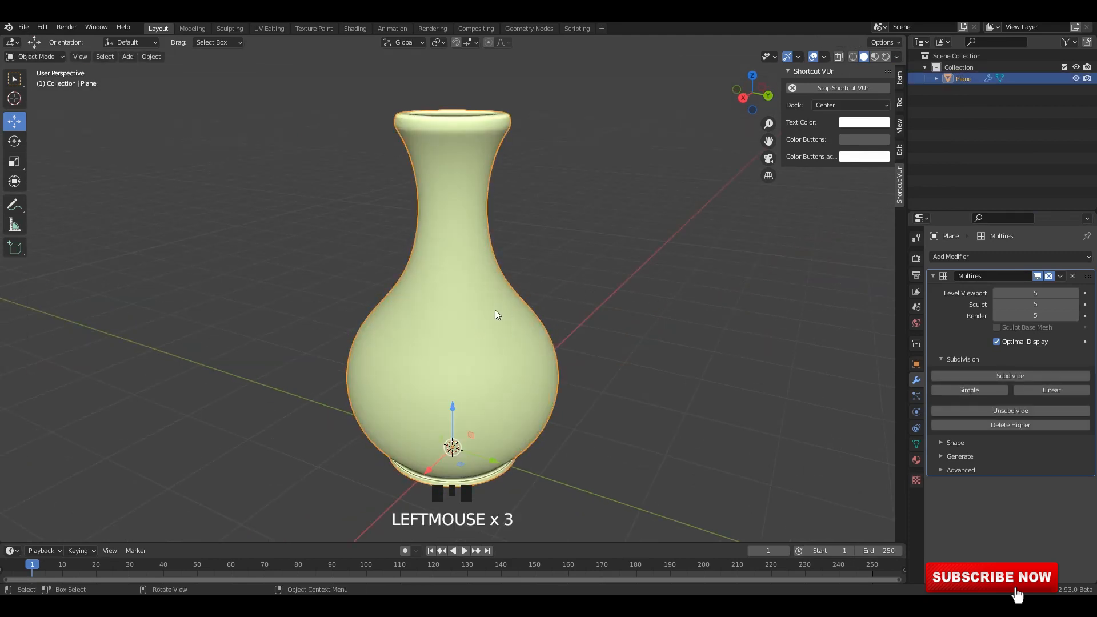
In the Sculpting workspace, enable Cavity shading with type Both and choose the brown clay matcap.
click(230, 29)
scroll(628, 208, down, 2)
shift+middle_drag(634, 208, 634, 314)
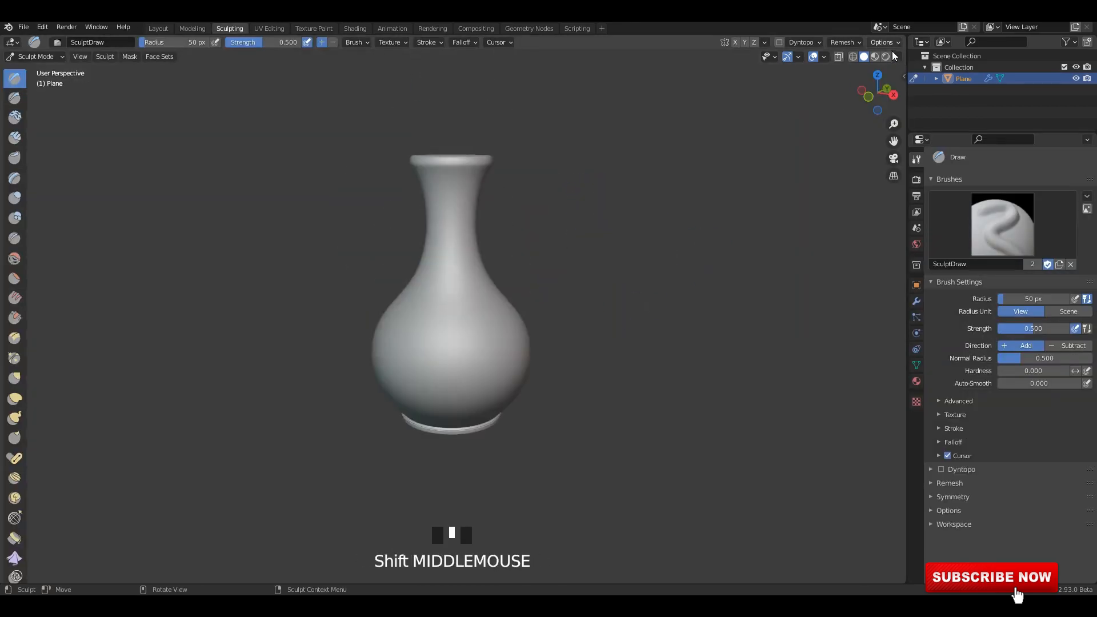
click(895, 57)
click(831, 300)
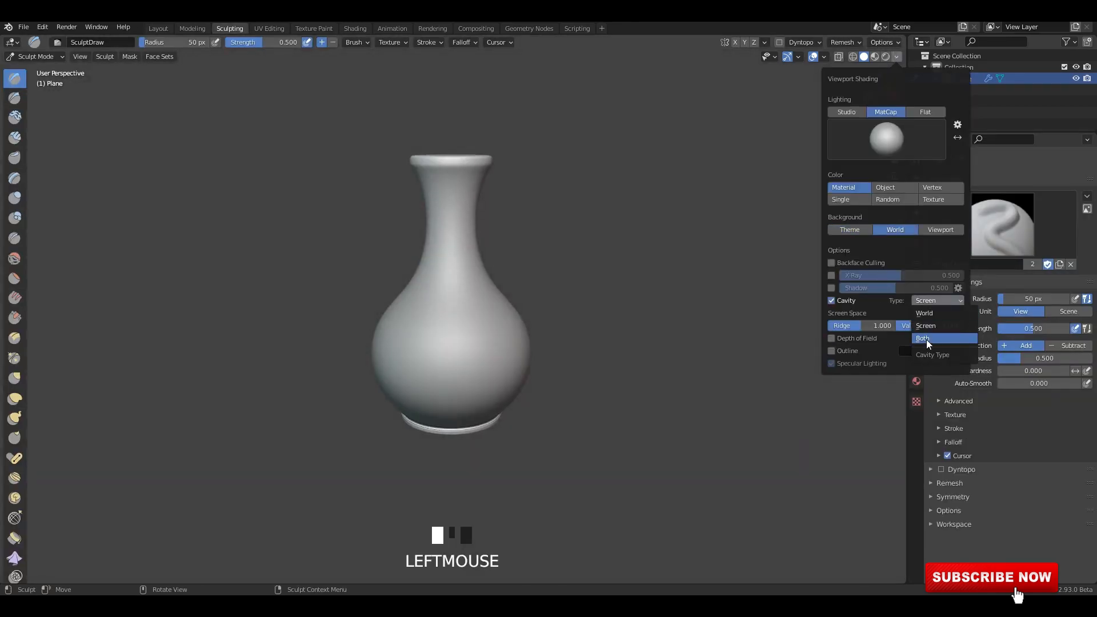
click(927, 338)
click(886, 139)
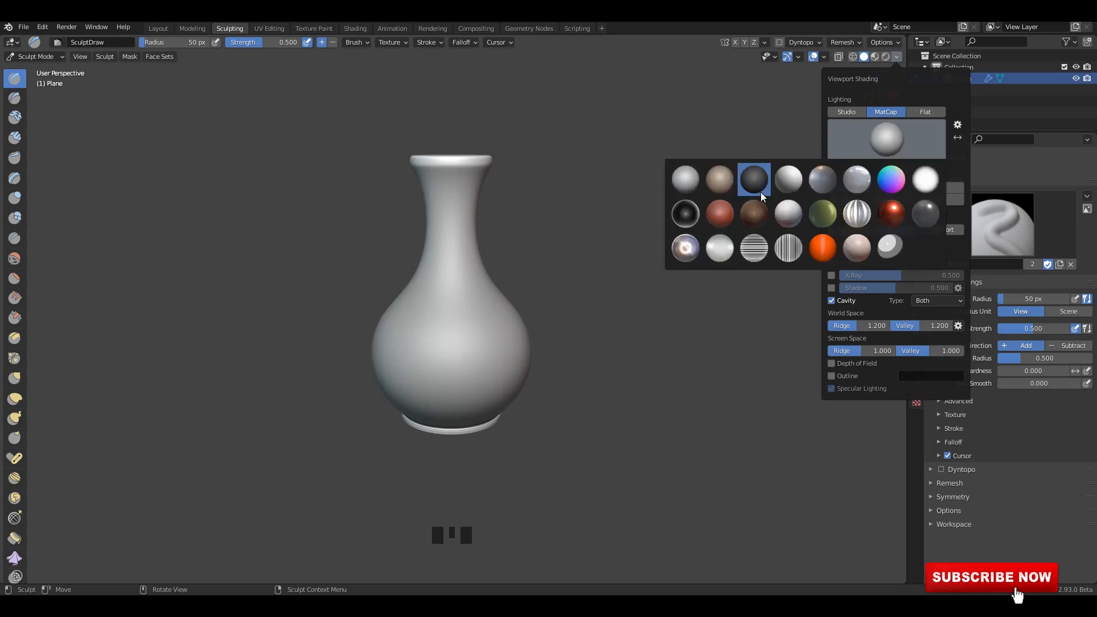
click(724, 187)
View the vase from the front, show the sculpt brushes in two columns and choose the Draw Sharp brush.
alt+middle_drag(657, 204, 577, 208)
alt+middle_drag(480, 212, 120, 222)
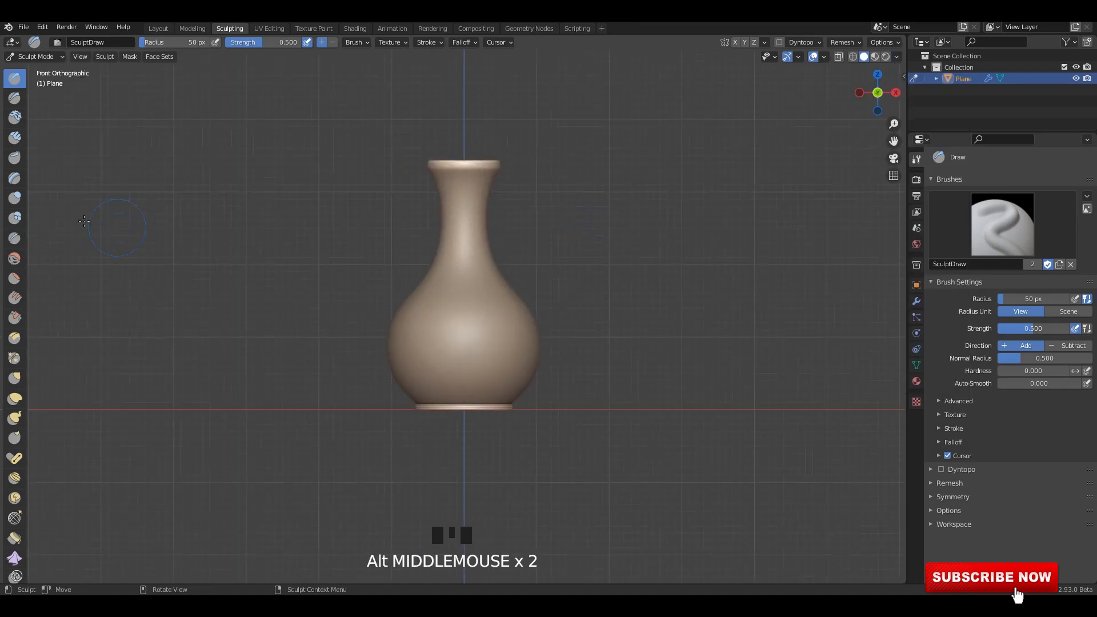
drag(28, 191, 49, 188)
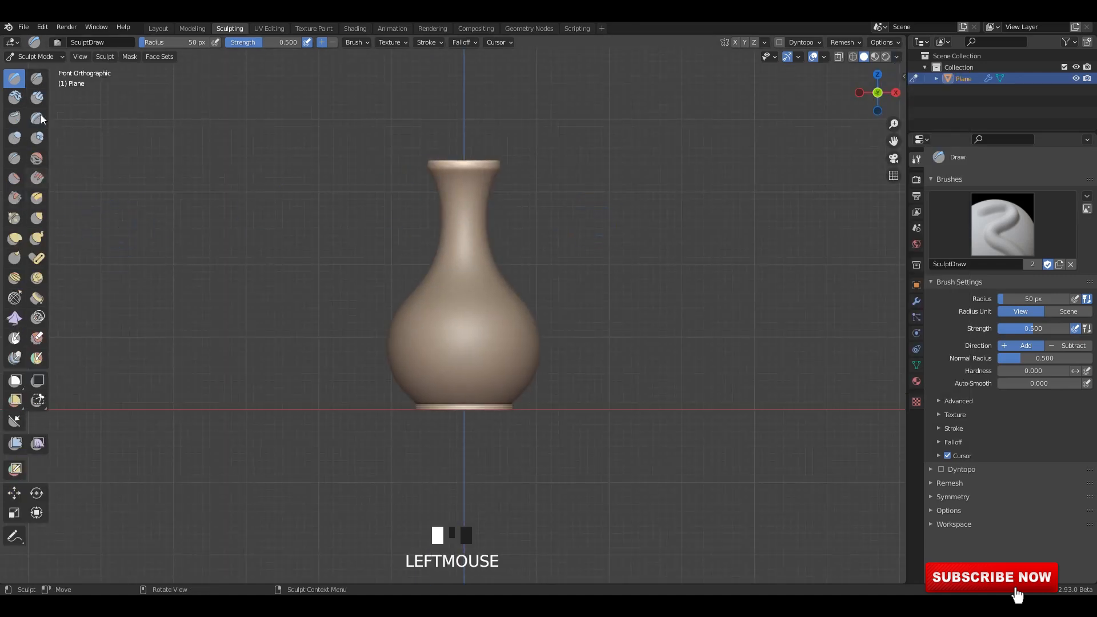
click(36, 80)
scroll(504, 370, up, 4)
shift+middle_drag(503, 369, 504, 307)
Enable Ambient Occlusion, Bloom and Screen Space Reflections in the Eevee render settings.
click(917, 179)
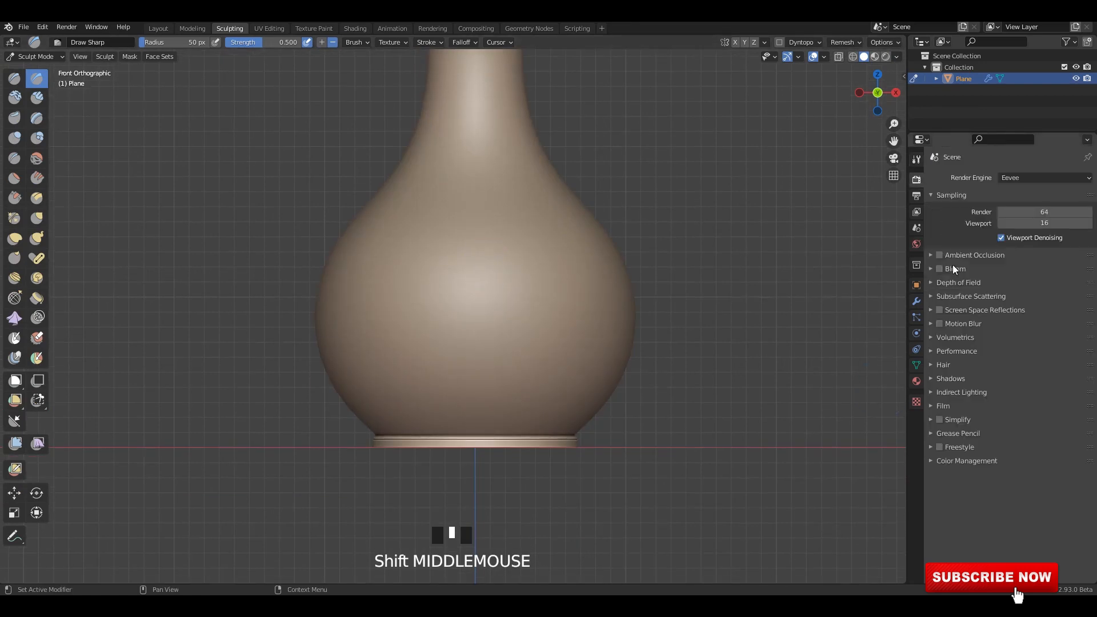
click(941, 255)
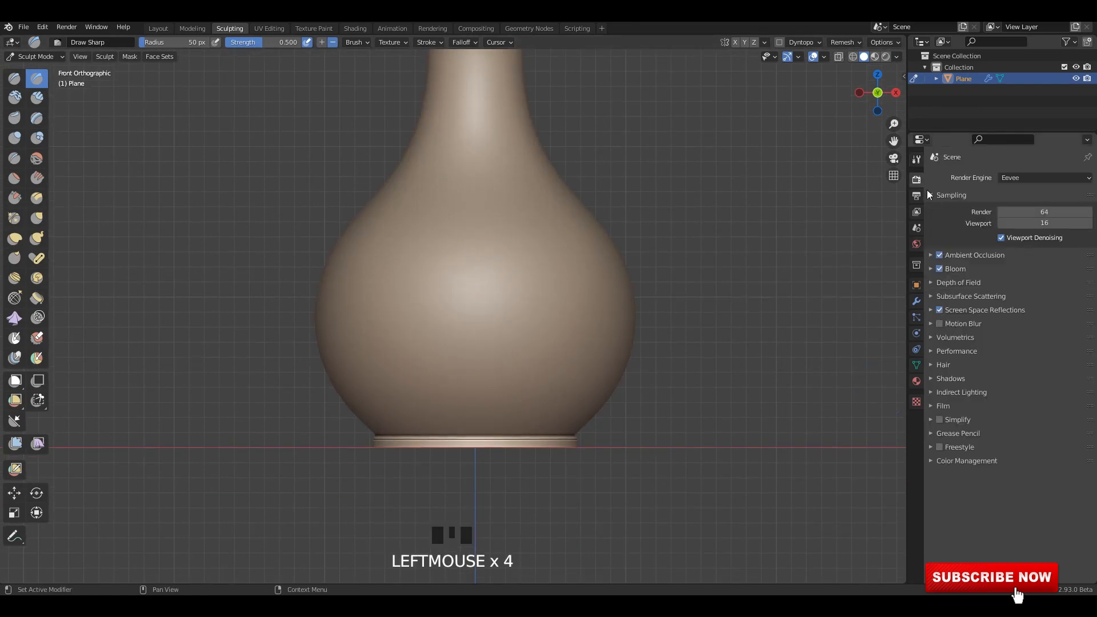
click(917, 160)
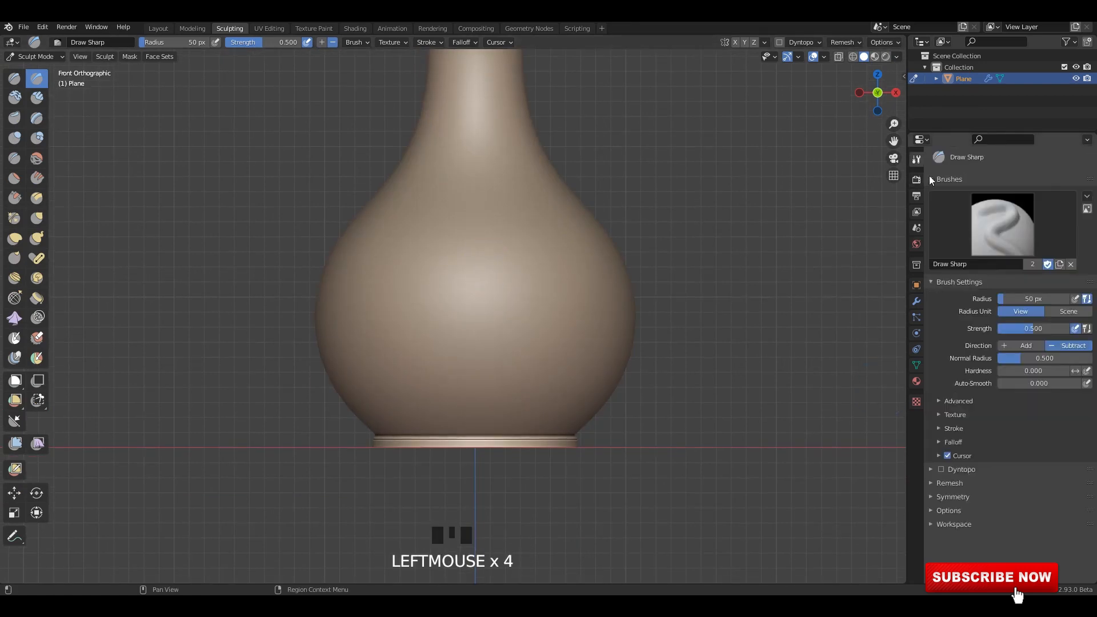
Look through the Draw Sharp brush's settings, including its Workspace, Advanced and Texture sections.
click(937, 523)
click(964, 401)
scroll(965, 401, down, 3)
click(959, 333)
scroll(993, 347, up, 3)
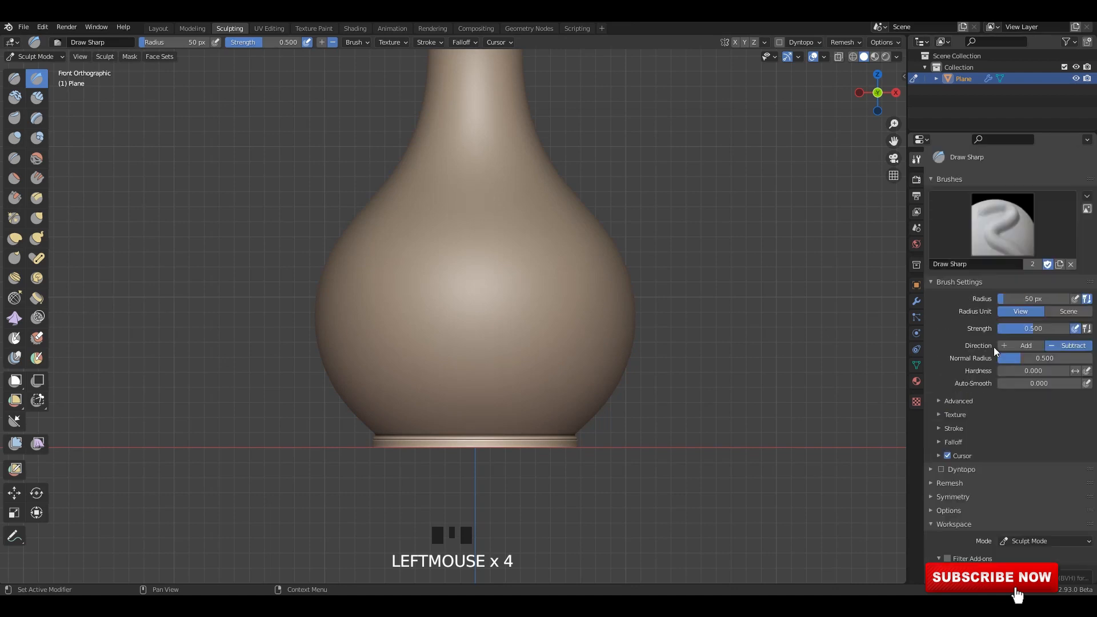
click(937, 415)
click(937, 415)
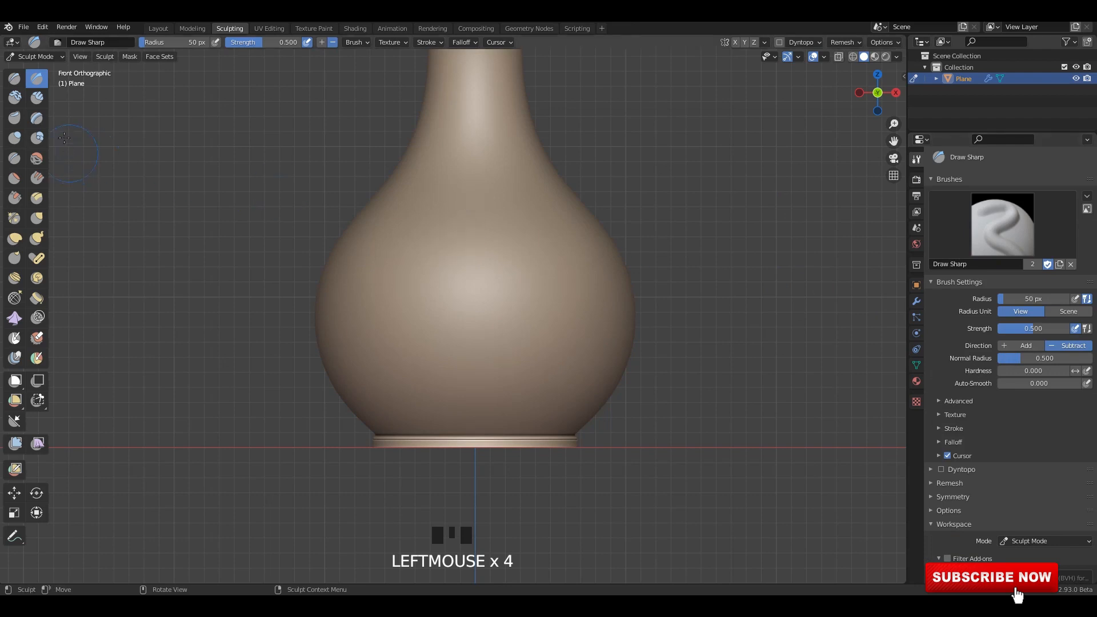
Switch to the Draw brush and load the A| Orb_Line_Large brush preset.
click(14, 79)
scroll(560, 257, up, 3)
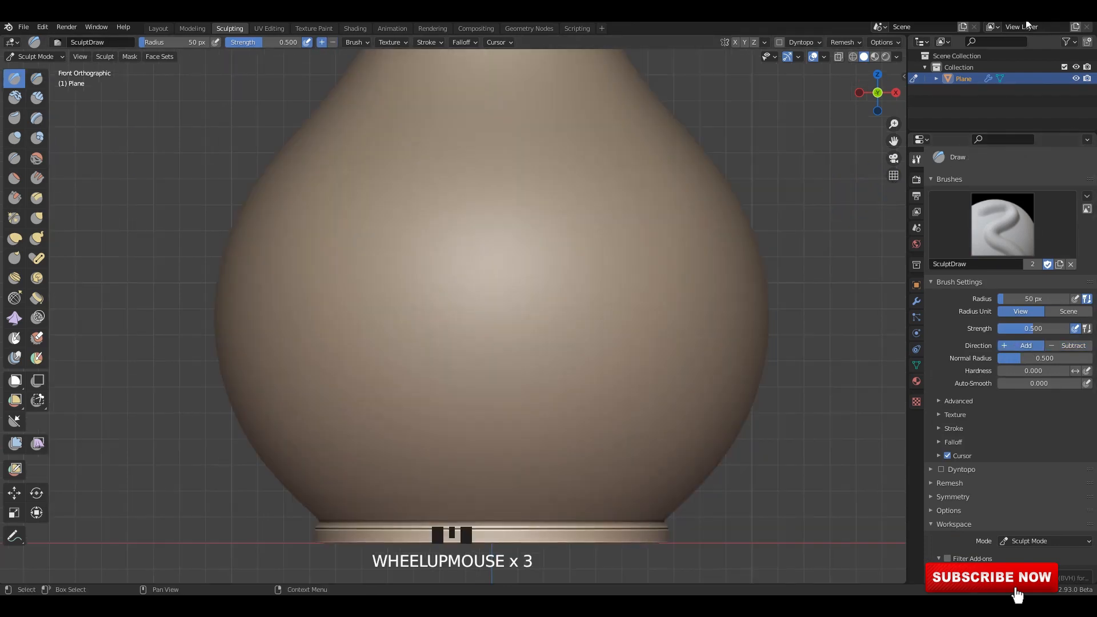
scroll(554, 243, down, 3)
middle_drag(554, 243, 566, 251)
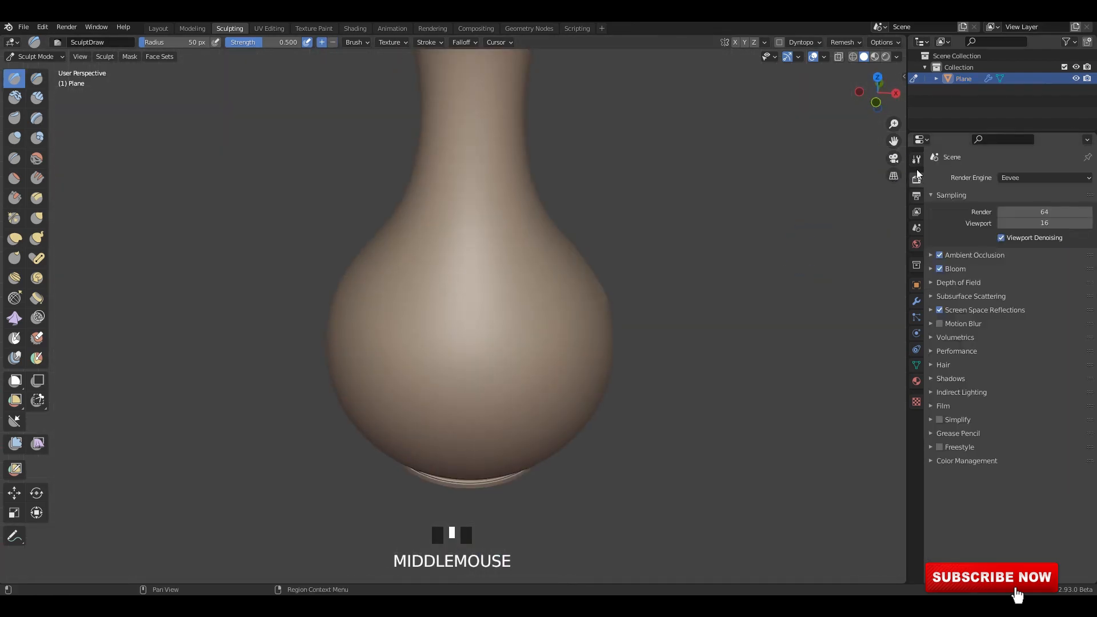
click(997, 218)
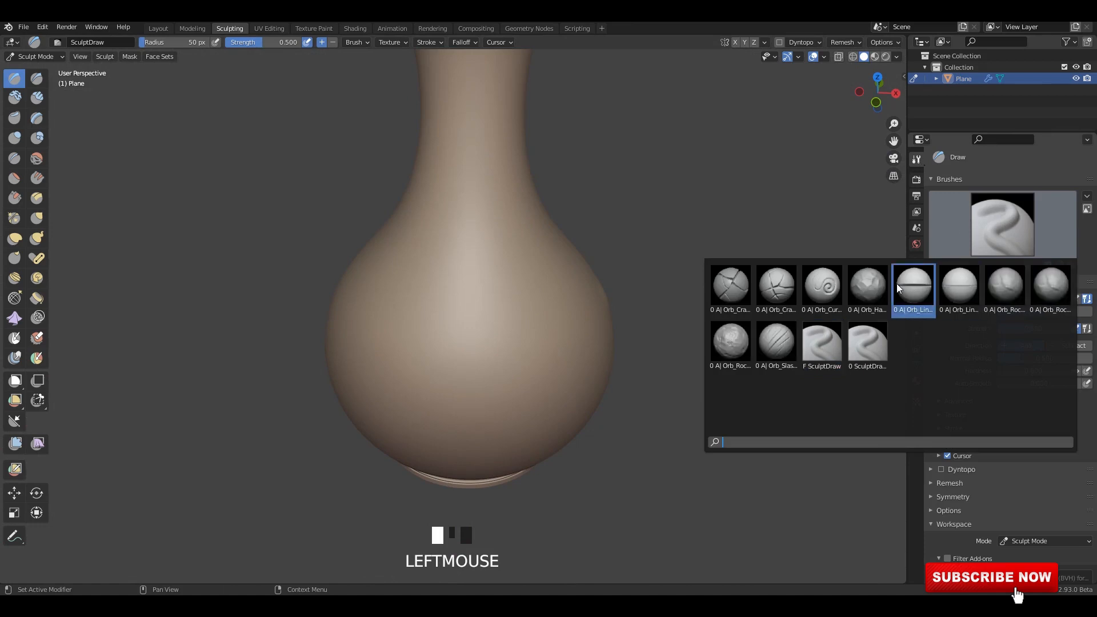
click(906, 289)
Smooth the vase's belly with test strokes and set the brush radius to 111 px.
middle_drag(517, 280, 531, 292)
scroll(524, 285, up, 3)
middle_drag(524, 337, 534, 411)
mouse_move(536, 394)
shift+mouse_down()
mouse_move(557, 370)
mouse_move(485, 343)
shift+mouse_up()
mouse_move(485, 343)
middle_down()
mouse_move(519, 350)
mouse_move(419, 368)
middle_up()
shift+drag(419, 368, 418, 368)
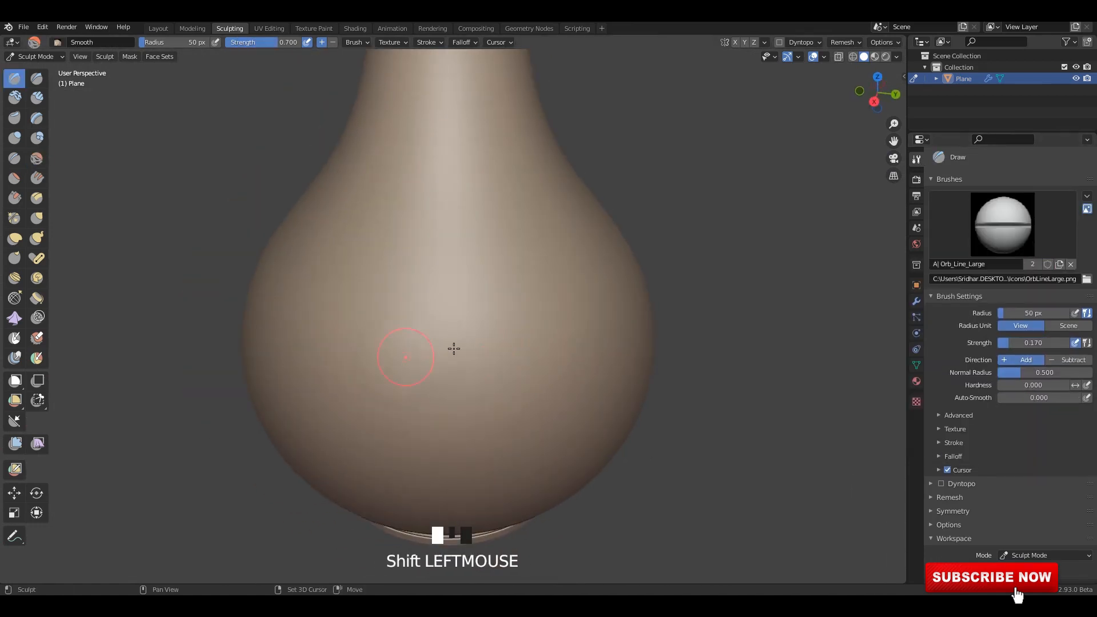
key(f)
click(400, 379)
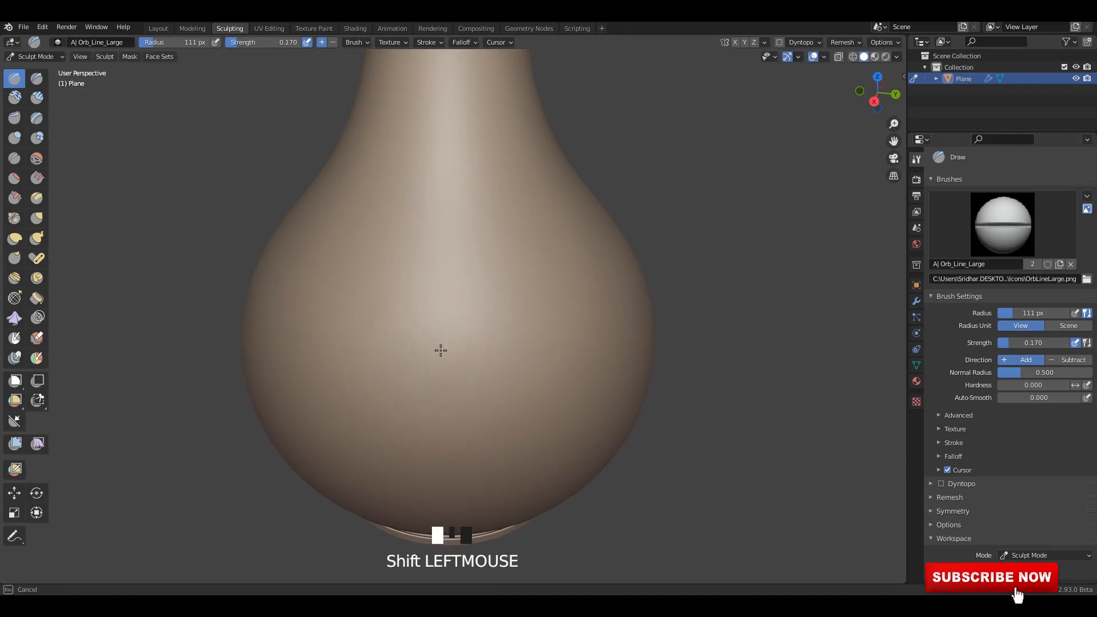
alt+middle_drag(441, 350, 566, 345)
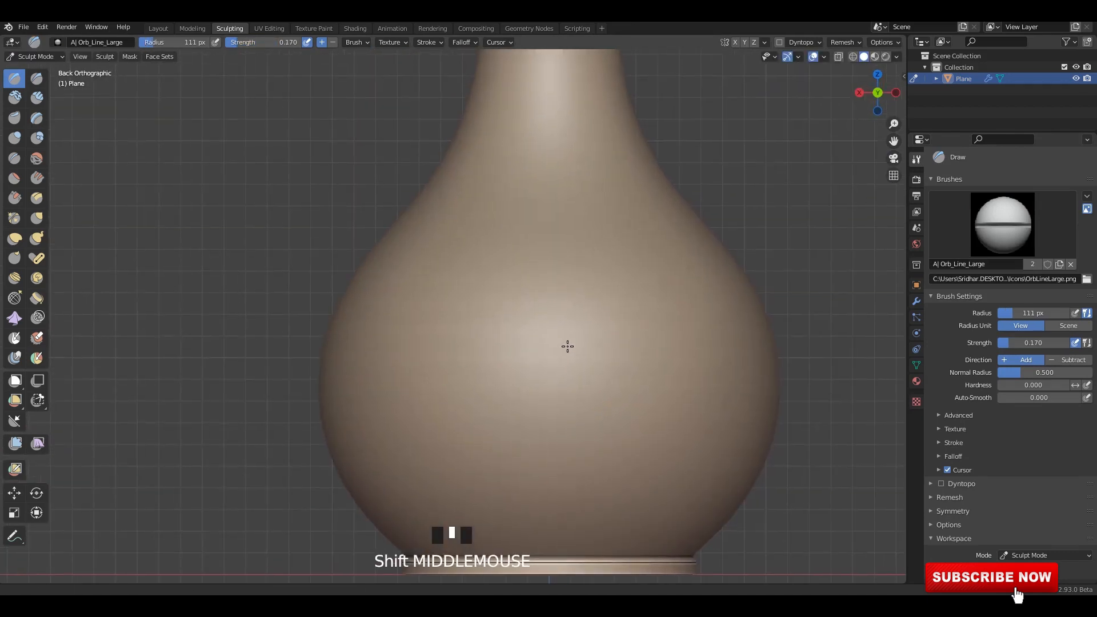
Open the sculpt Symmetry settings and set the radial symmetry count around Z to 20.
scroll(1010, 467, down, 10)
click(917, 179)
click(918, 161)
scroll(987, 508, down, 10)
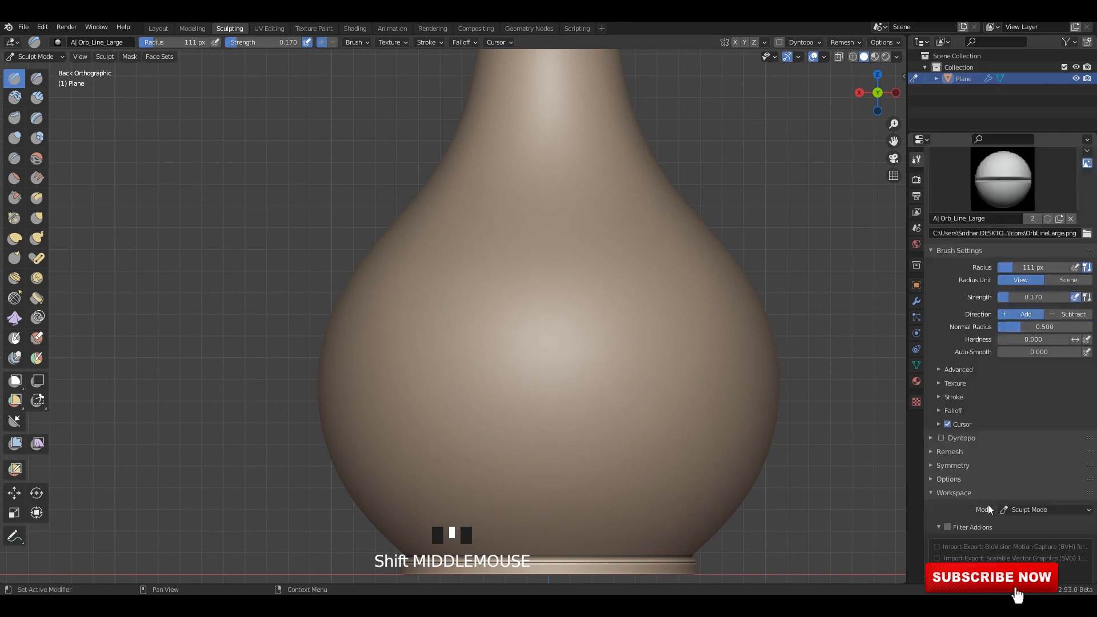
click(942, 285)
click(953, 511)
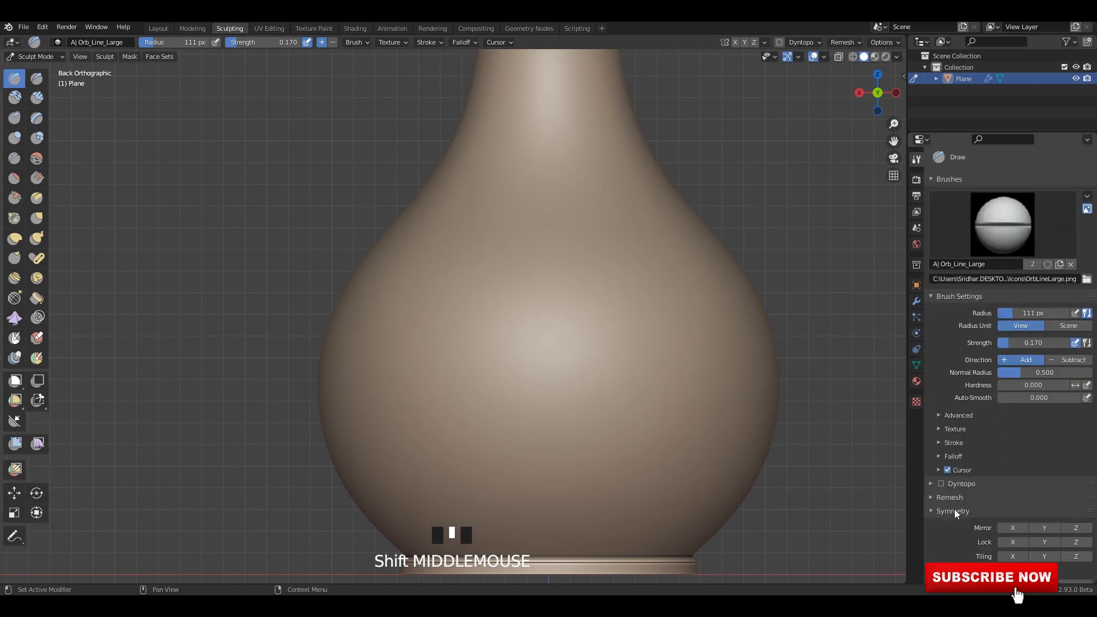
scroll(960, 512, down, 5)
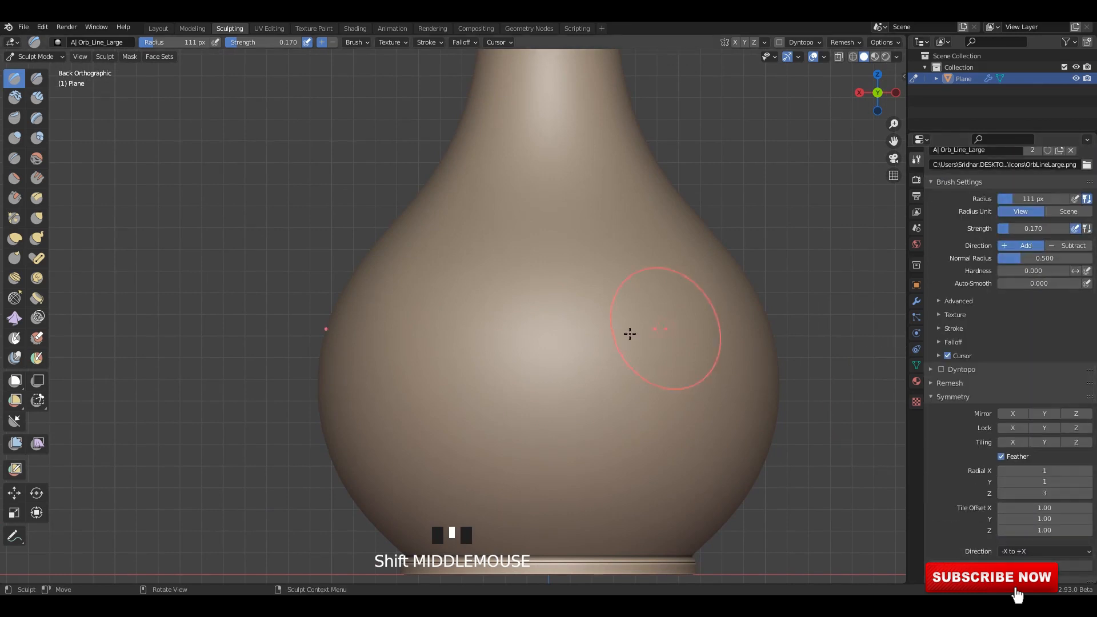
click(1046, 493)
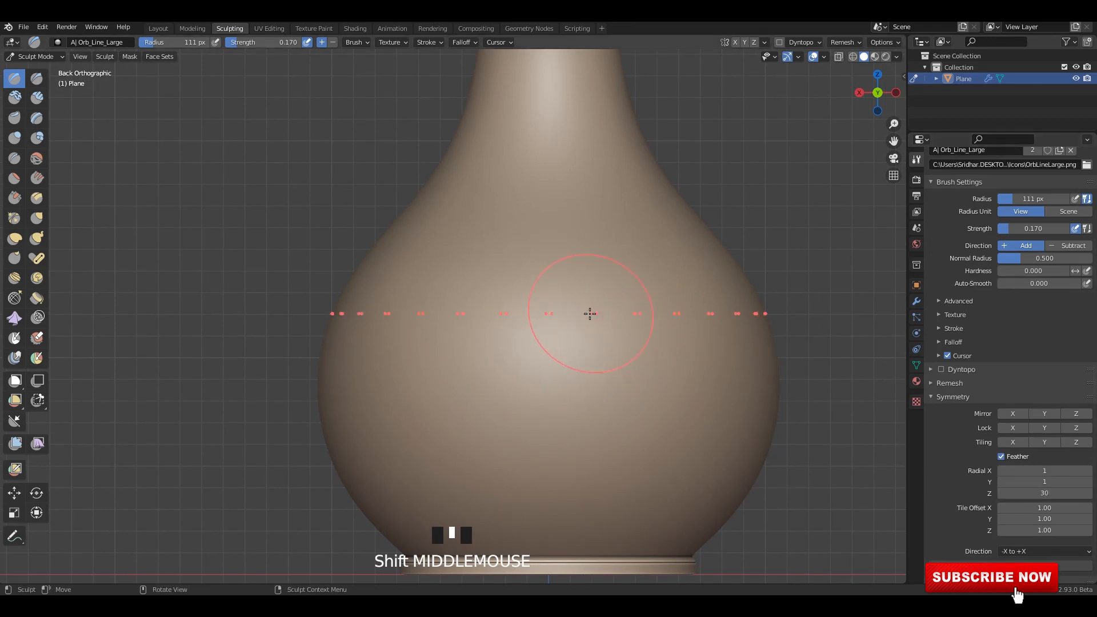
click(1049, 491)
text(20)
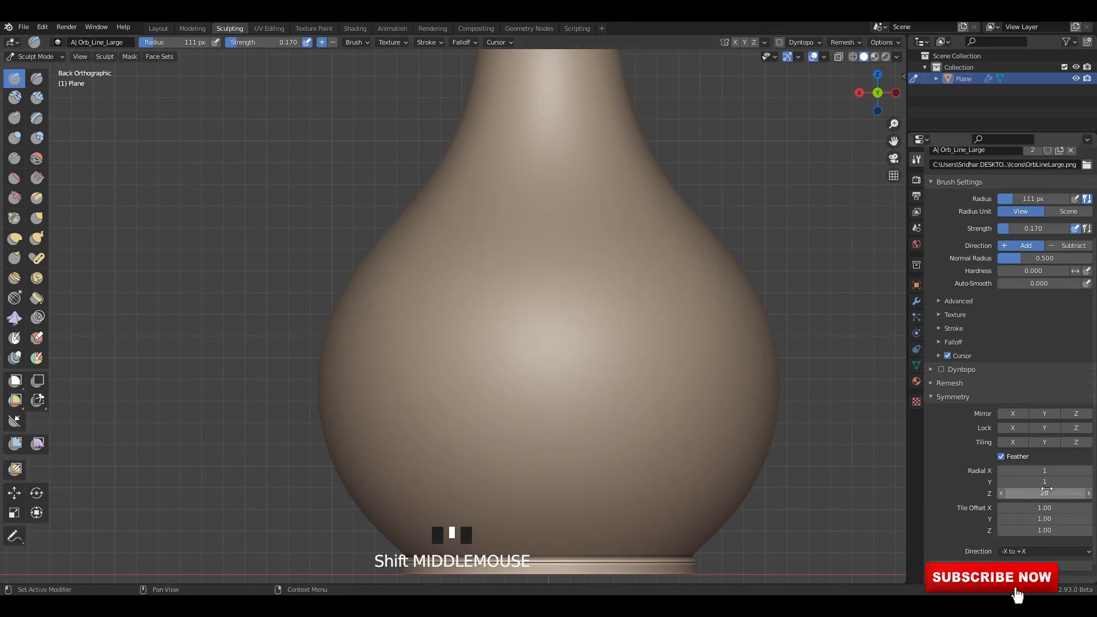
key(Return)
Set the brush radius to 88 px and sculpt a band of parallel ring lines around the widest part of the vase's belly.
mouse_move(632, 308)
shift+middle_down()
mouse_move(519, 331)
mouse_move(546, 331)
mouse_move(558, 315)
shift+middle_up()
key(f)
click(608, 309)
mouse_move(522, 280)
mouse_down()
mouse_move(628, 332)
mouse_move(690, 301)
mouse_move(765, 304)
mouse_up()
shift+middle_drag(577, 326, 558, 304)
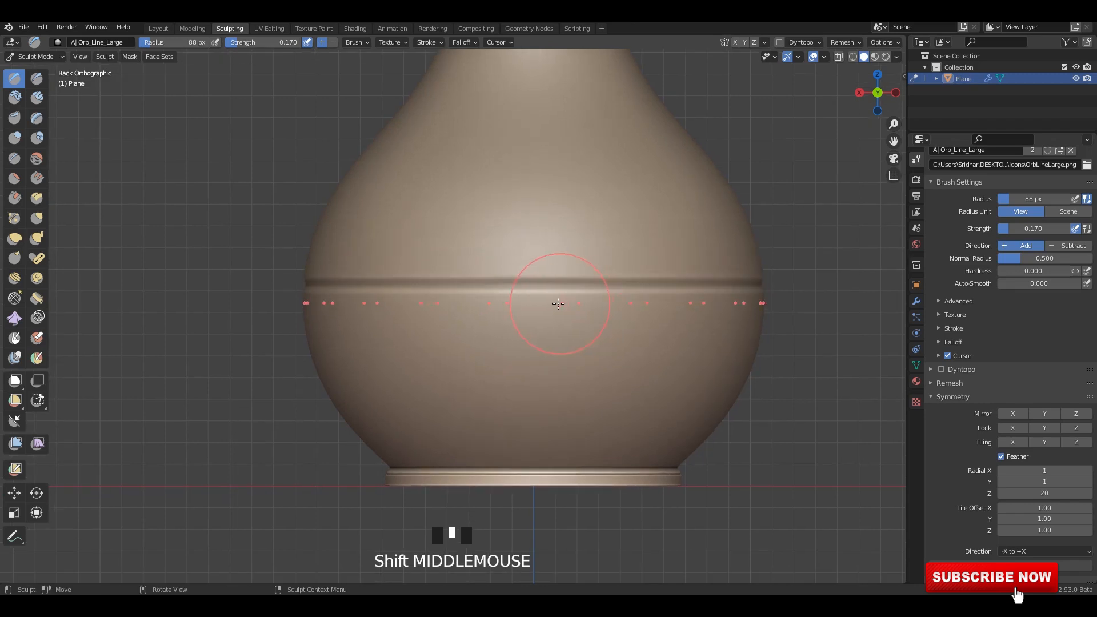
ctrl+drag(558, 302, 731, 313)
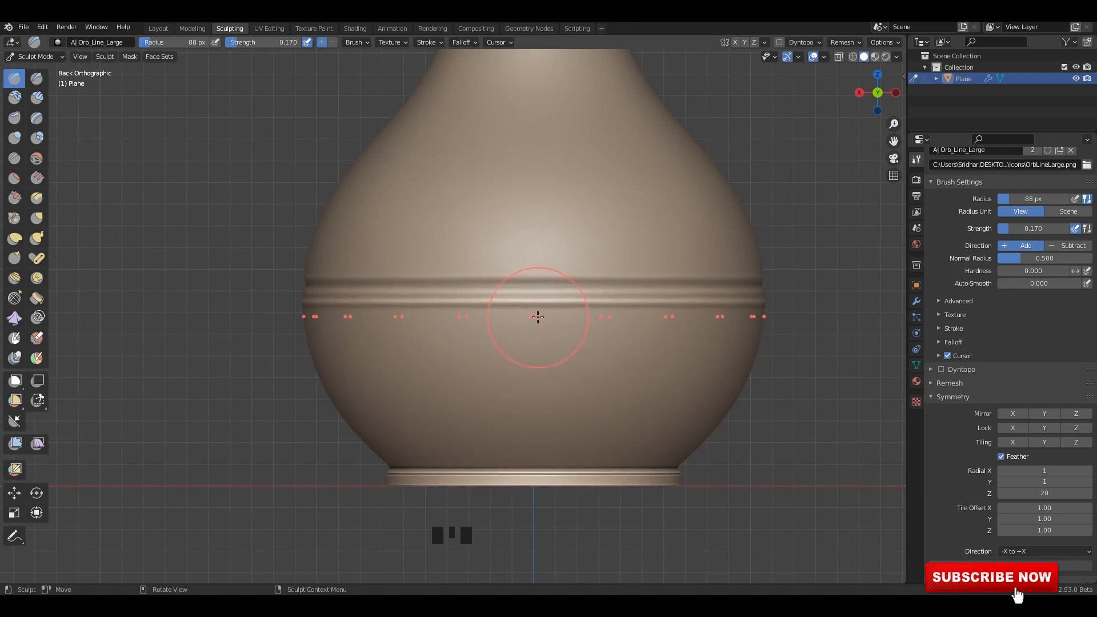
mouse_move(538, 317)
mouse_down()
mouse_move(641, 320)
mouse_move(619, 345)
mouse_up()
Sculpt two closely spaced ring lines around the lower belly, just above the vase's foot.
mouse_move(571, 385)
shift+middle_down()
mouse_move(588, 320)
mouse_move(568, 321)
mouse_move(563, 304)
shift+middle_up()
scroll(580, 349, up, 2)
drag(585, 350, 715, 353)
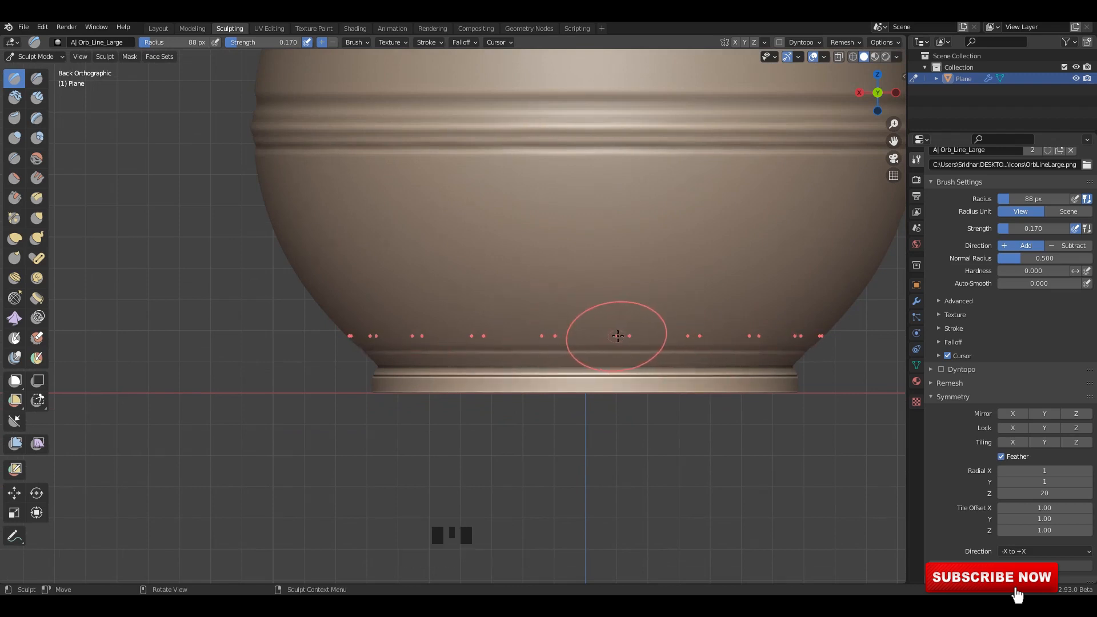
ctrl+drag(620, 337, 724, 341)
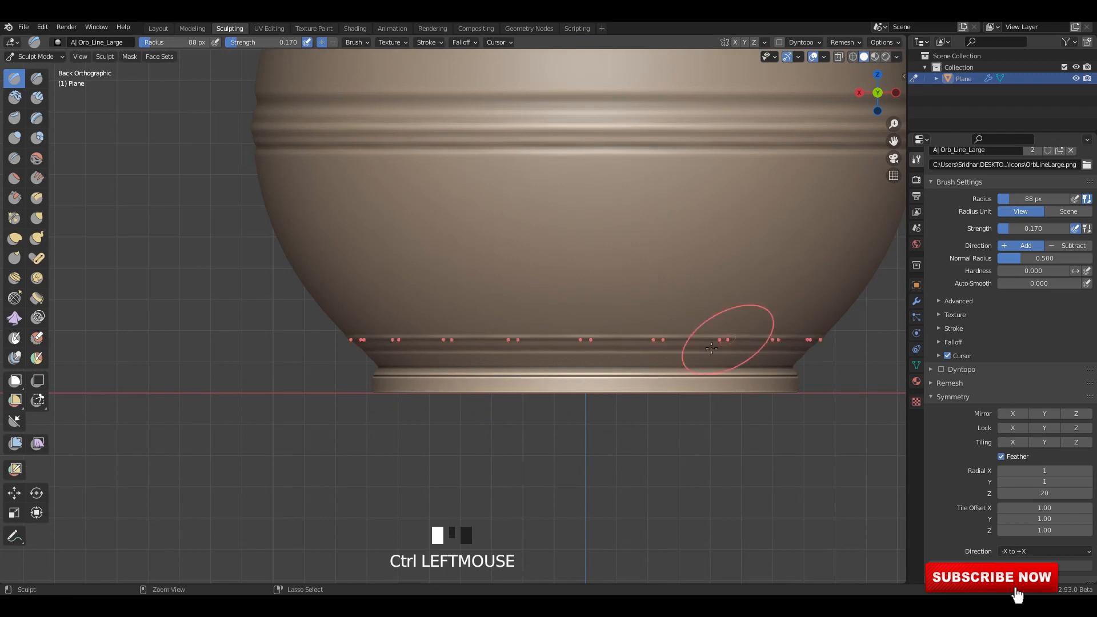
Sculpt a ring line around the lower end of the vase's neck.
scroll(639, 253, down, 4)
shift+middle_drag(559, 119, 534, 308)
scroll(531, 306, up, 1)
shift+middle_drag(530, 252, 545, 395)
shift+middle_drag(544, 339, 553, 385)
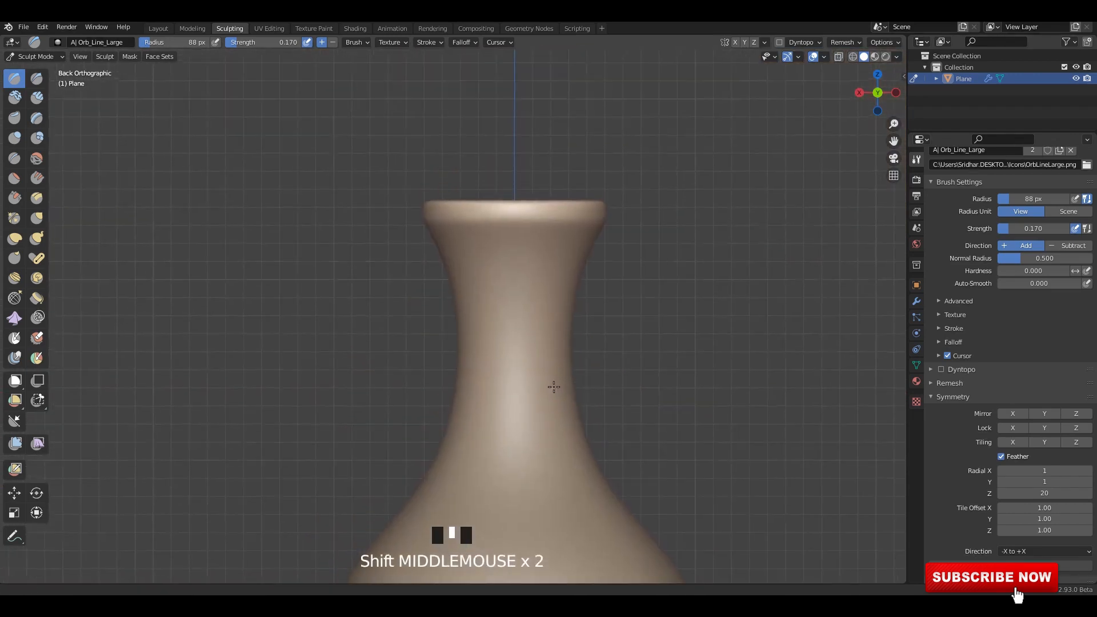
scroll(542, 365, up, 2)
shift+middle_drag(509, 260, 495, 122)
drag(510, 312, 617, 319)
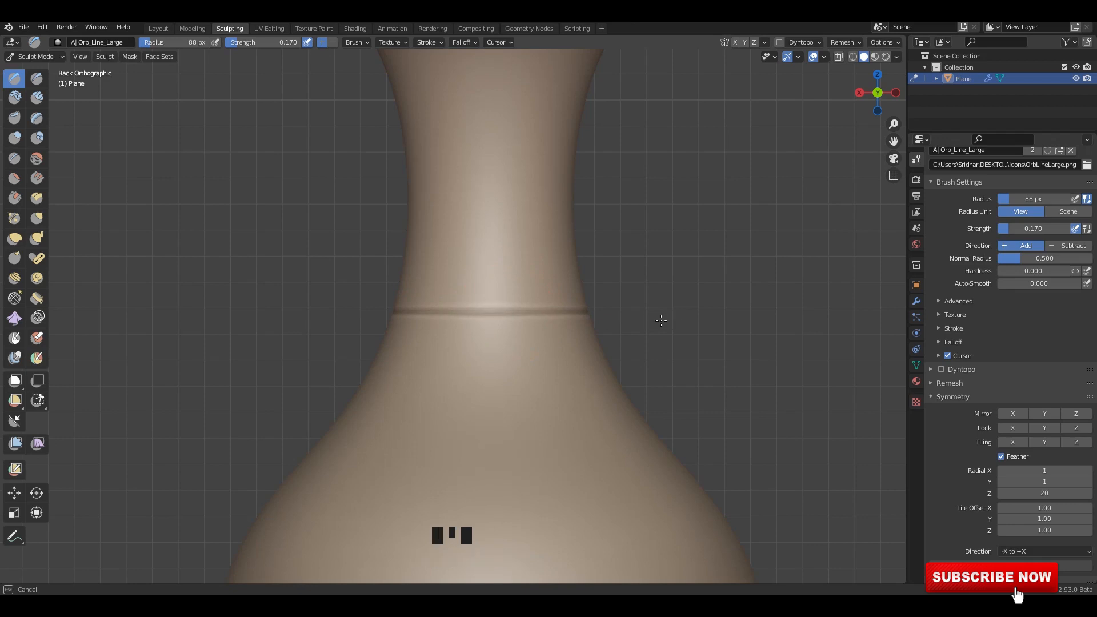
drag(661, 320, 661, 321)
Raise the brush strength to 0.406, sculpt rings at mid-neck and just below the rim, and deepen the lower neck ring.
key(shift+f)
click(502, 263)
mouse_move(502, 262)
shift+middle_down()
mouse_move(495, 238)
mouse_move(489, 267)
shift+middle_up()
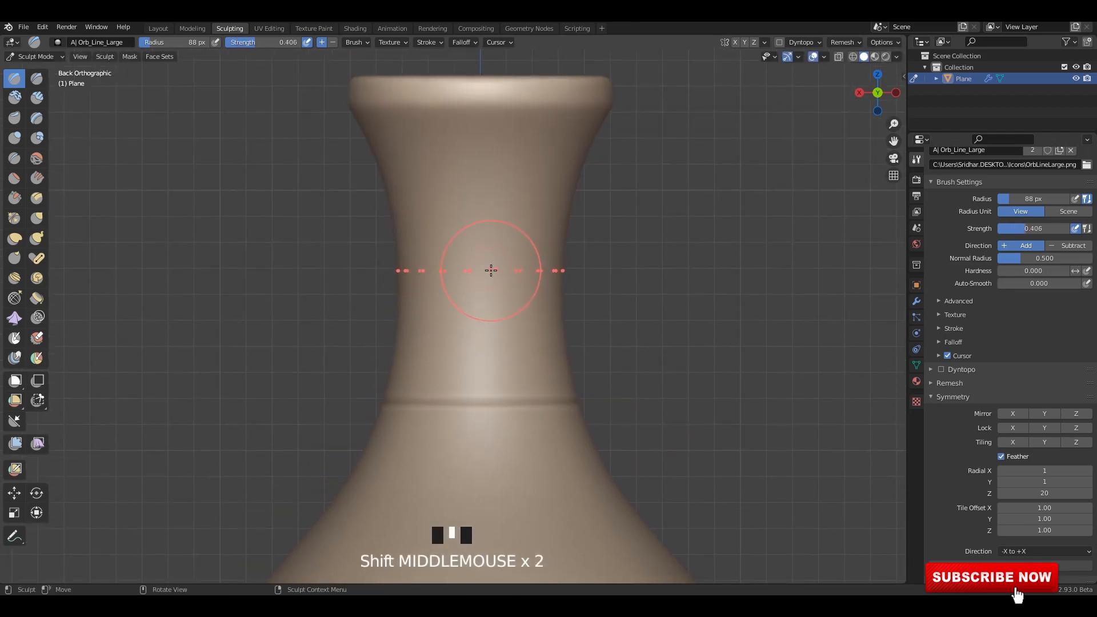
drag(491, 271, 580, 276)
shift+middle_drag(499, 377, 498, 314)
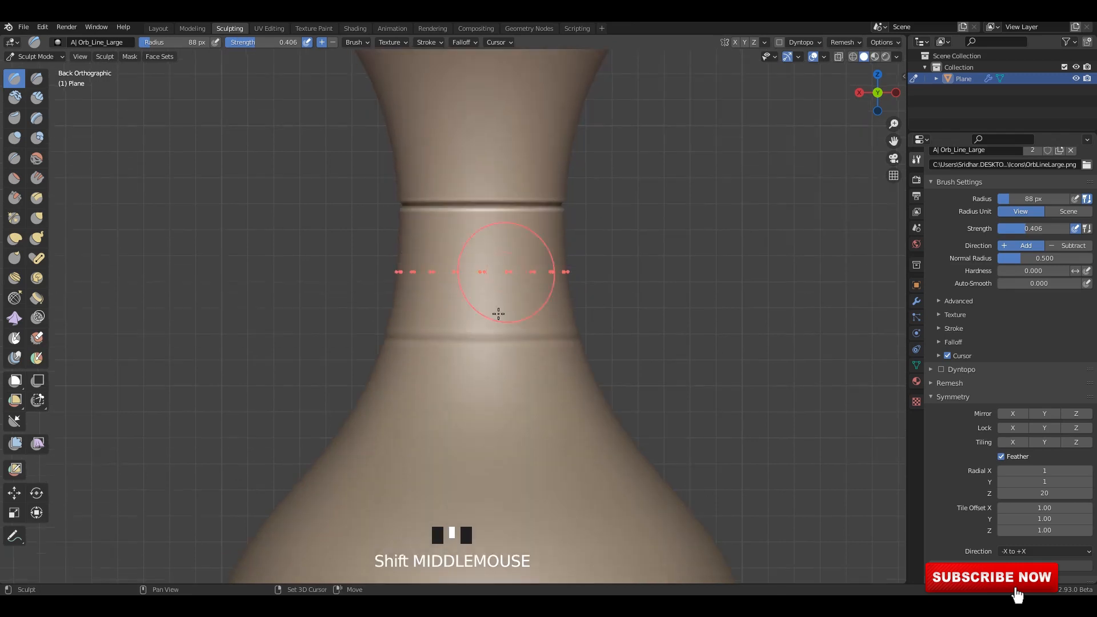
drag(492, 337, 579, 337)
shift+middle_drag(491, 207, 481, 391)
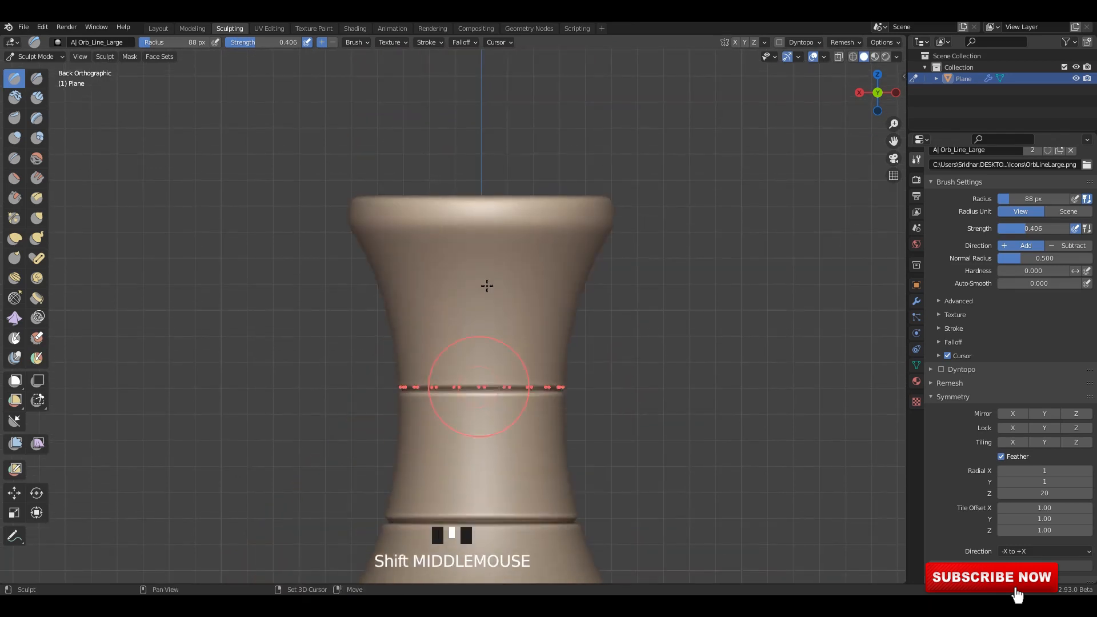
mouse_move(495, 238)
mouse_down()
mouse_move(586, 238)
mouse_move(576, 239)
mouse_up()
Sculpt two neighbouring ring lines around the vase's shoulder, lowering the brush strength to 0.345.
shift+middle_drag(497, 276, 490, 228)
scroll(466, 319, up, 2)
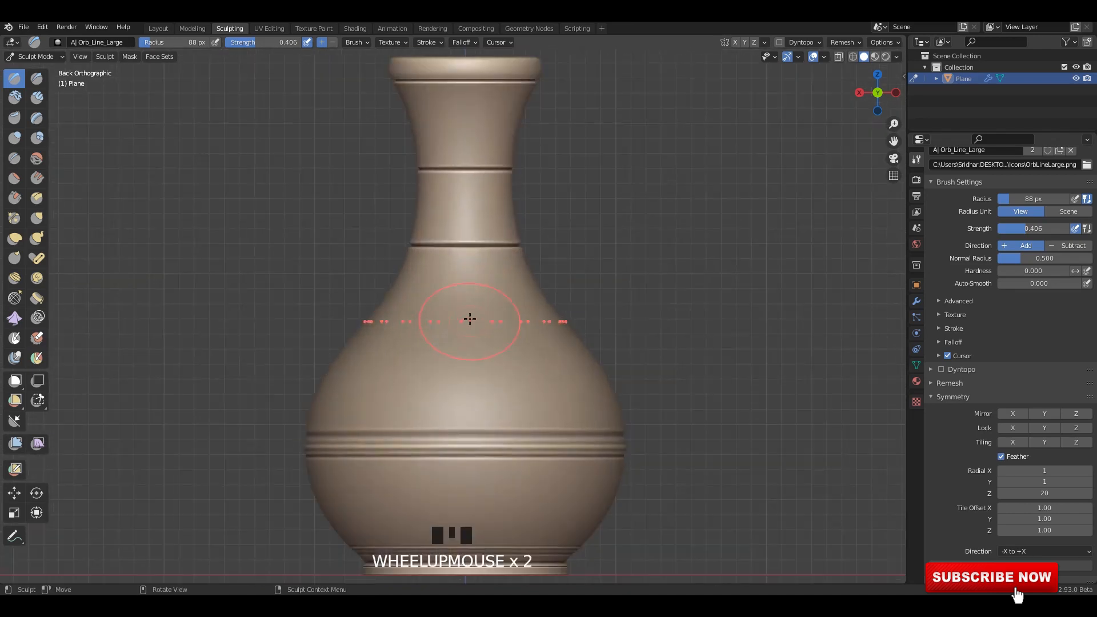
shift+middle_drag(470, 358, 472, 316)
mouse_move(485, 307)
mouse_down()
mouse_move(547, 305)
mouse_move(514, 331)
mouse_move(558, 330)
mouse_move(511, 323)
mouse_up()
mouse_move(512, 322)
middle_down()
mouse_move(514, 383)
mouse_move(477, 338)
mouse_move(455, 280)
middle_up()
key(shift+f)
click(465, 326)
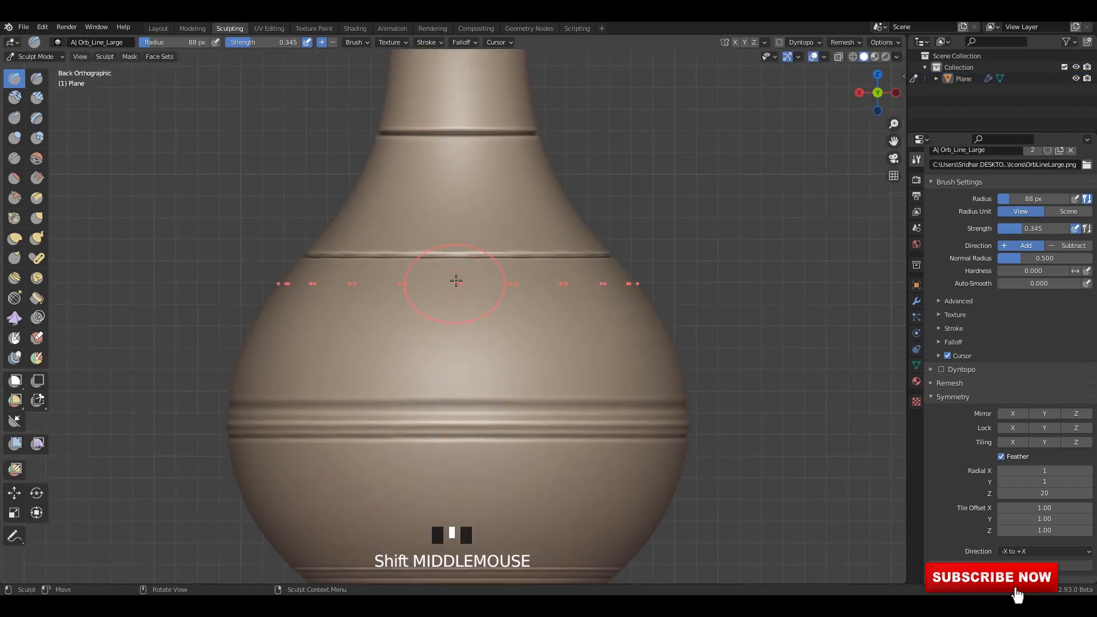
drag(451, 284, 525, 281)
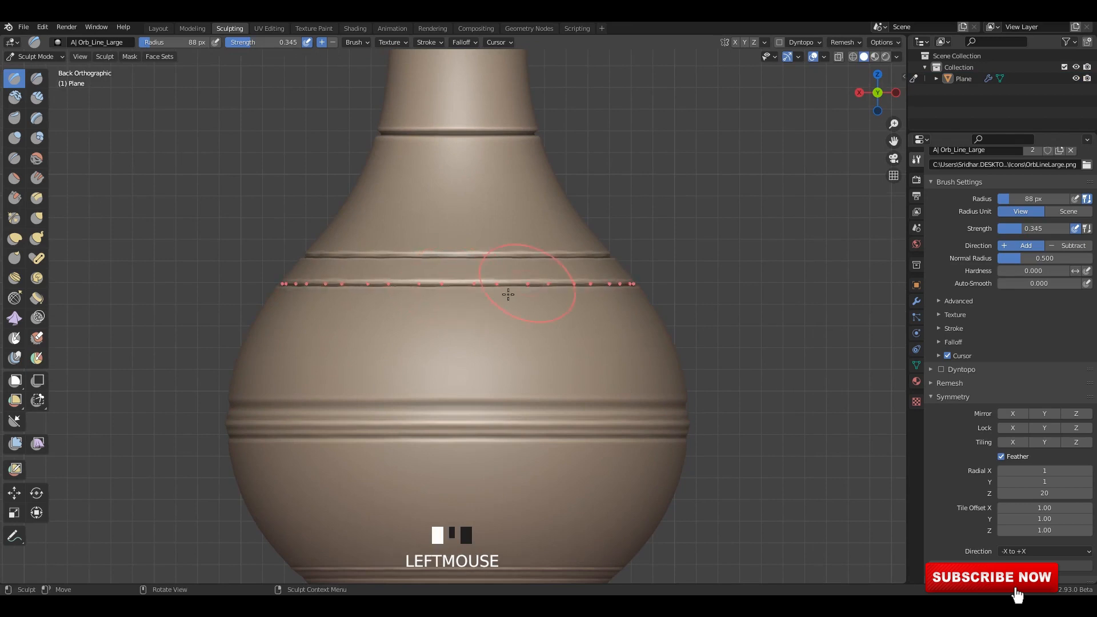
Switch to the Draw Sharp brush and set its radius to 8 px.
scroll(508, 294, down, 5)
scroll(480, 320, up, 3)
shift+middle_drag(480, 320, 487, 307)
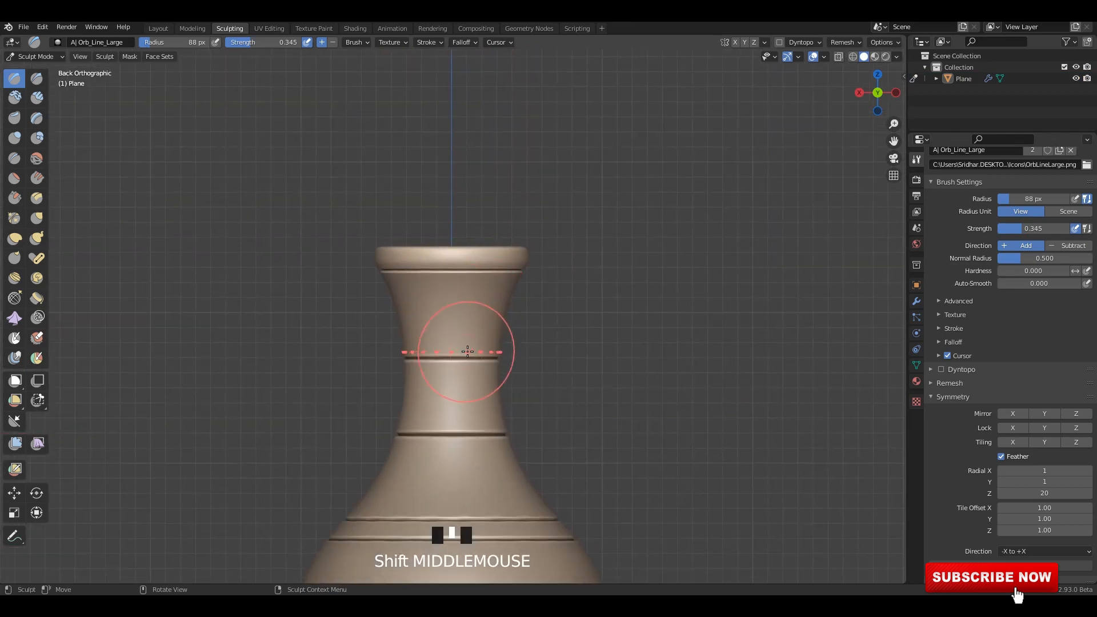
scroll(487, 356, up, 2)
click(37, 78)
scroll(504, 429, down, 3)
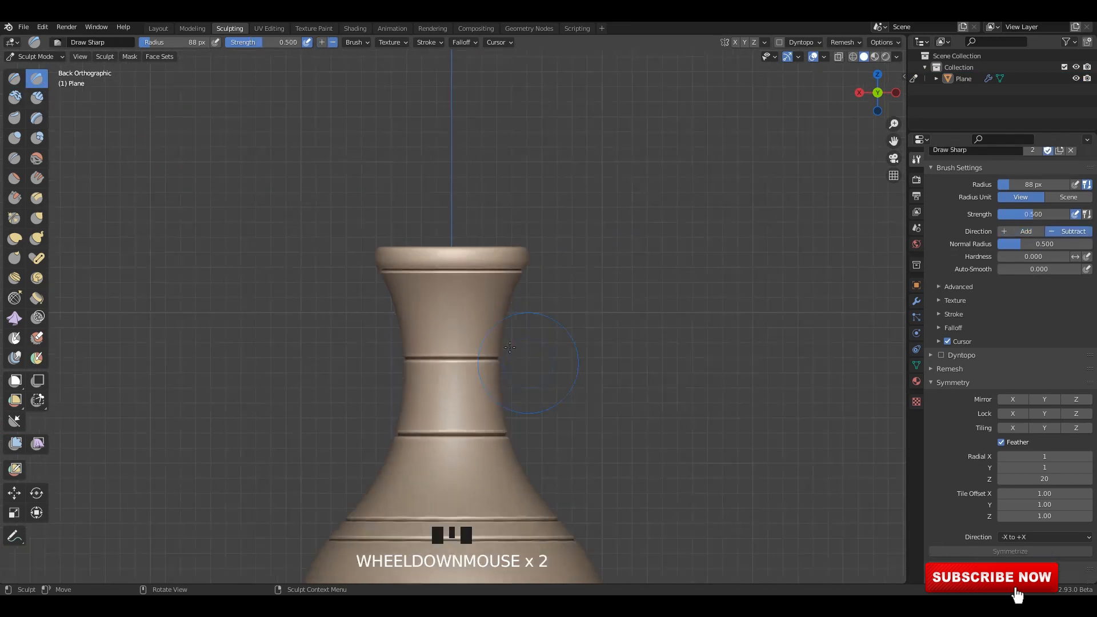
shift+middle_drag(523, 491, 474, 326)
scroll(460, 319, up, 2)
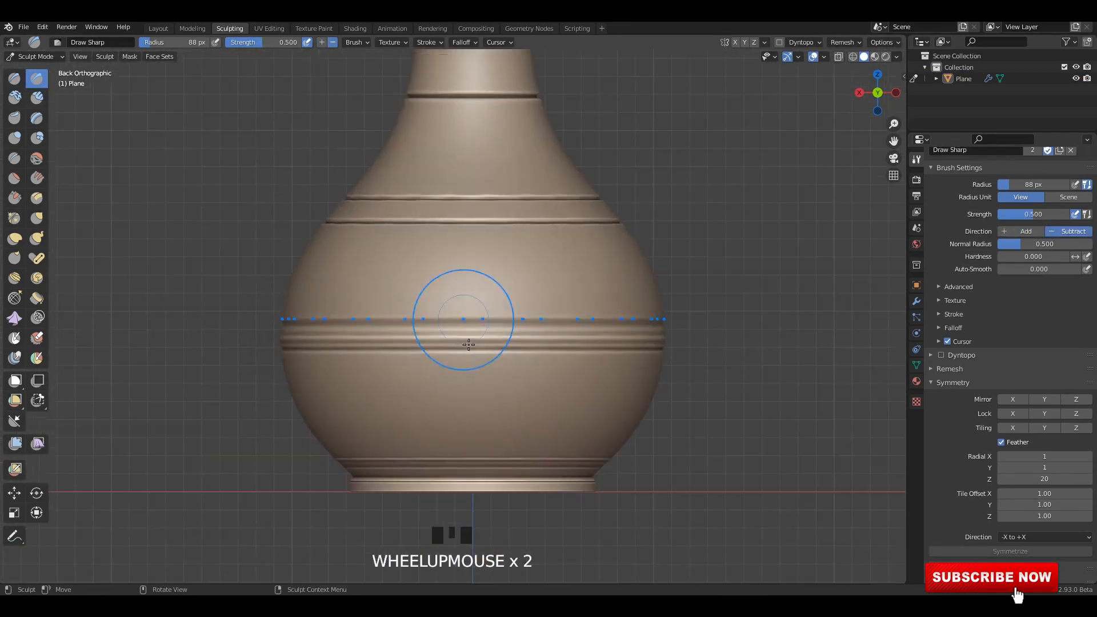
key(f)
click(449, 345)
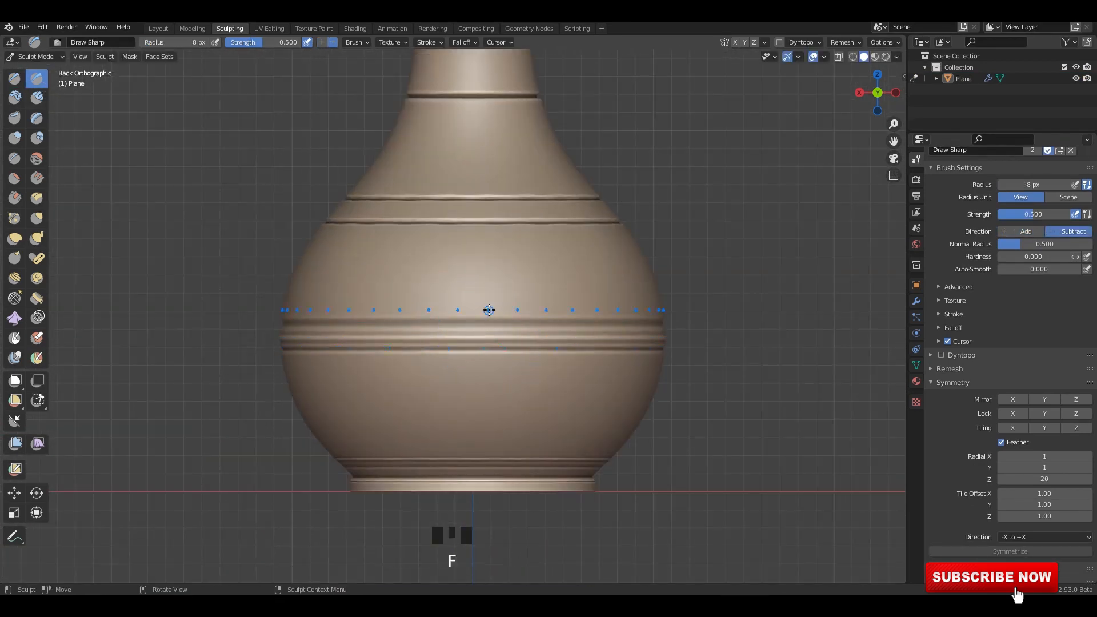
Set the radial symmetry count around Z to 50.
scroll(473, 345, up, 3)
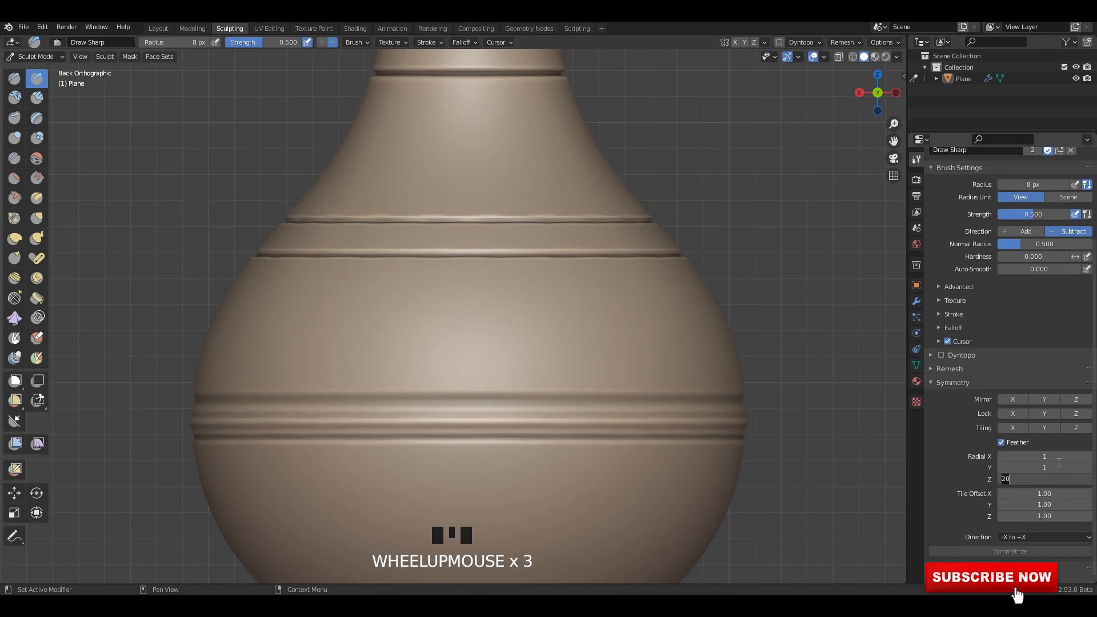
text(50)
key(Return)
scroll(460, 252, up, 2)
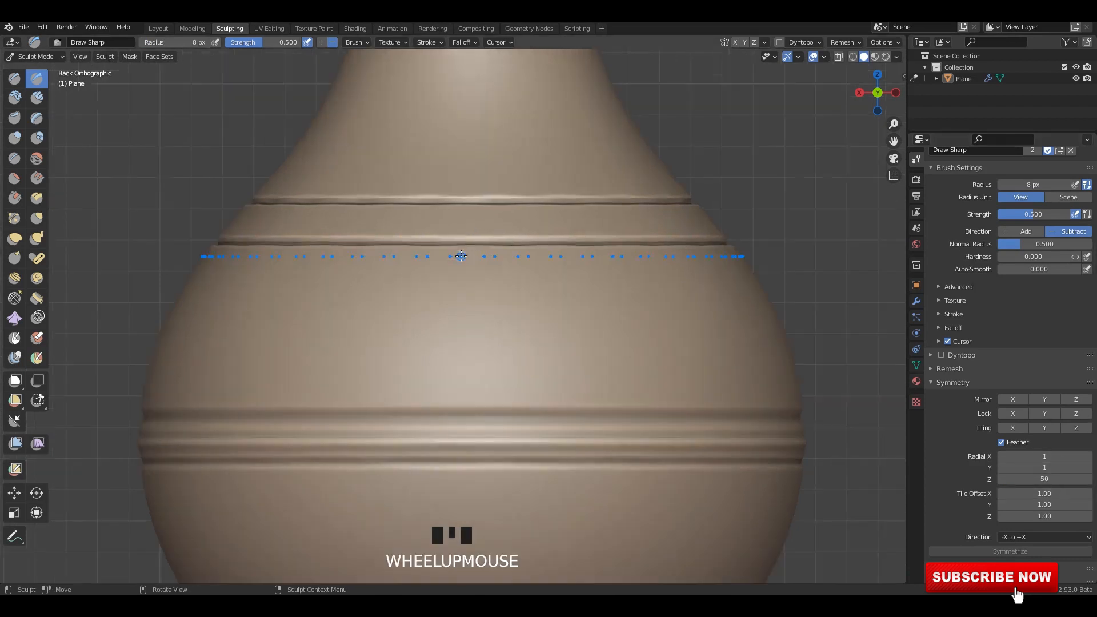
Try to carve freehand vertical grooves around the upper belly, and undo the strokes.
shift+middle_drag(460, 252, 472, 411)
drag(472, 286, 473, 402)
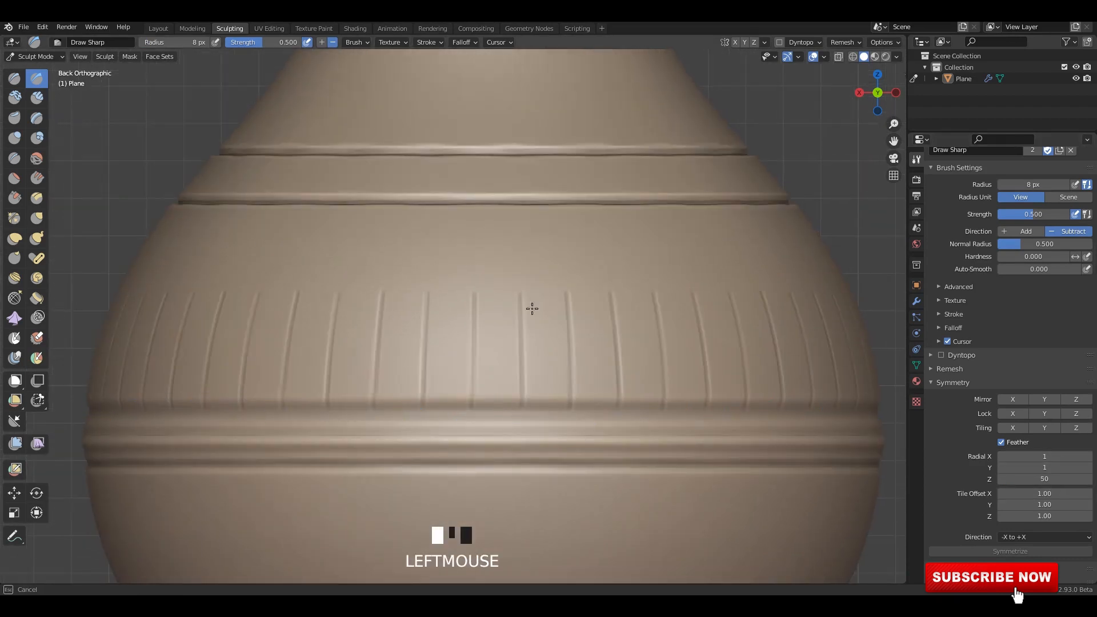
scroll(531, 308, down, 1)
key(ctrl+z)
scroll(483, 311, up, 1)
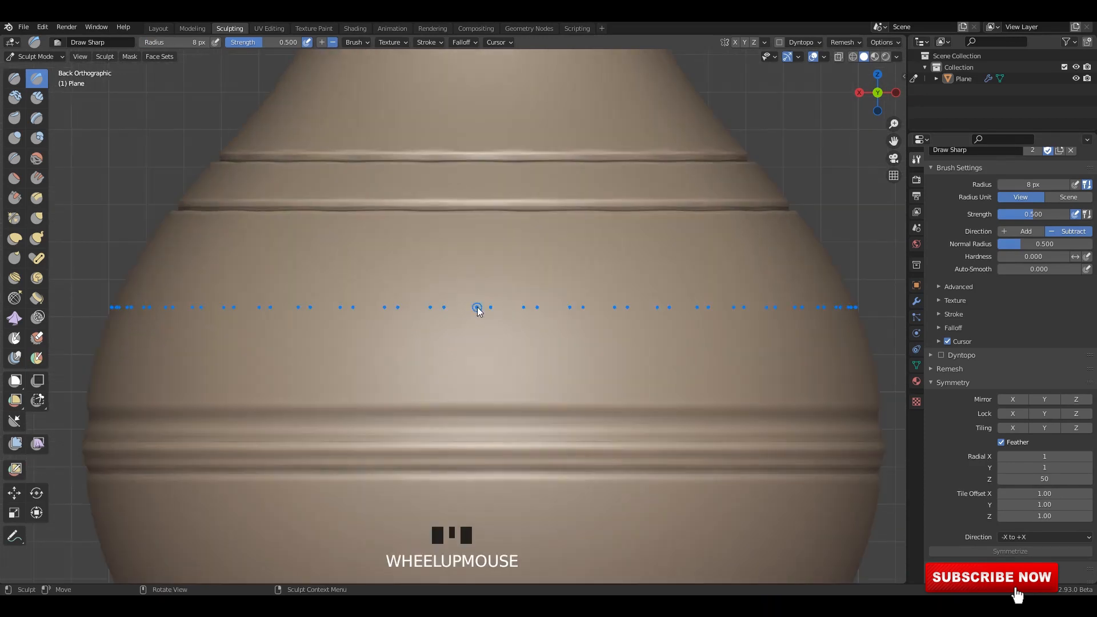
With the Line stroke method and an 18 px brush radius, carve straight vertical grooves from the lower shoulder ring to the belly band.
key(e)
click(430, 364)
shift+middle_drag(466, 284, 468, 279)
key(f)
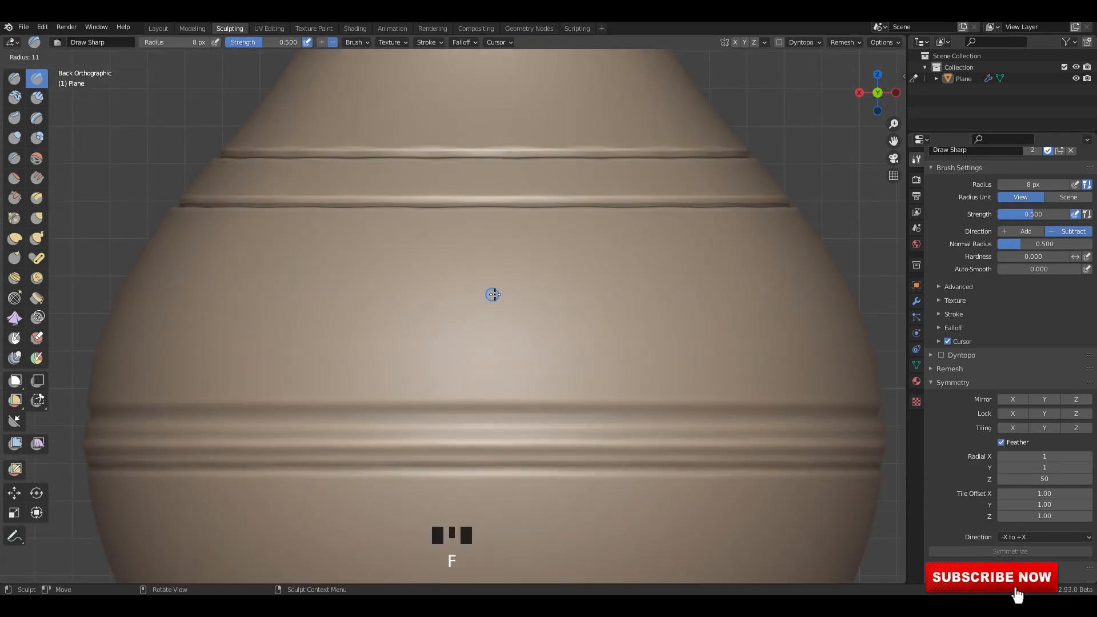
click(501, 295)
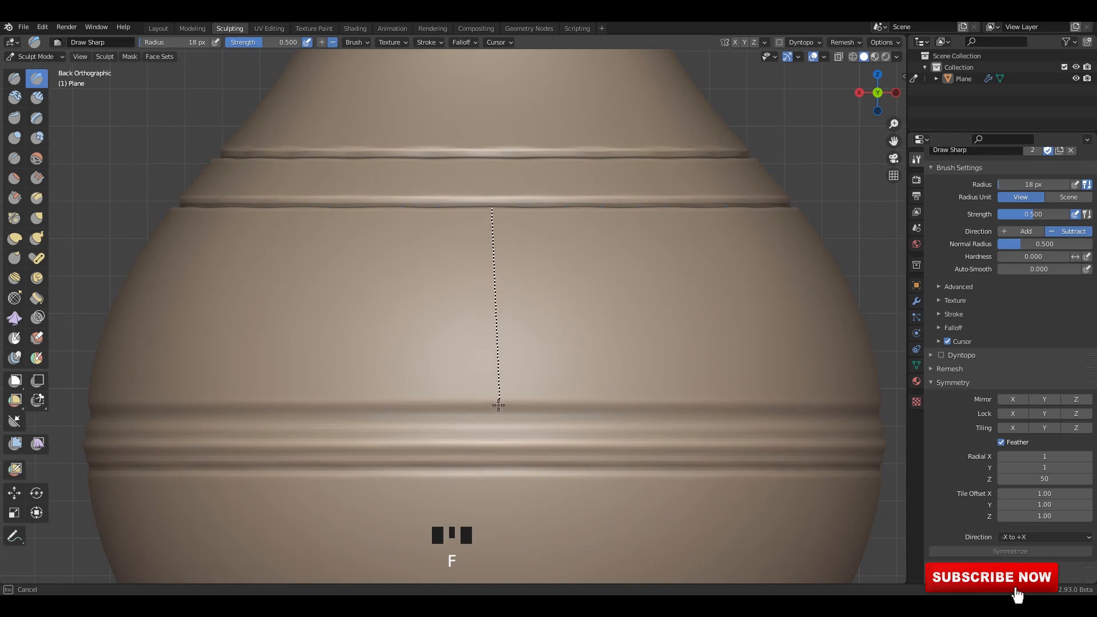
drag(496, 409, 496, 409)
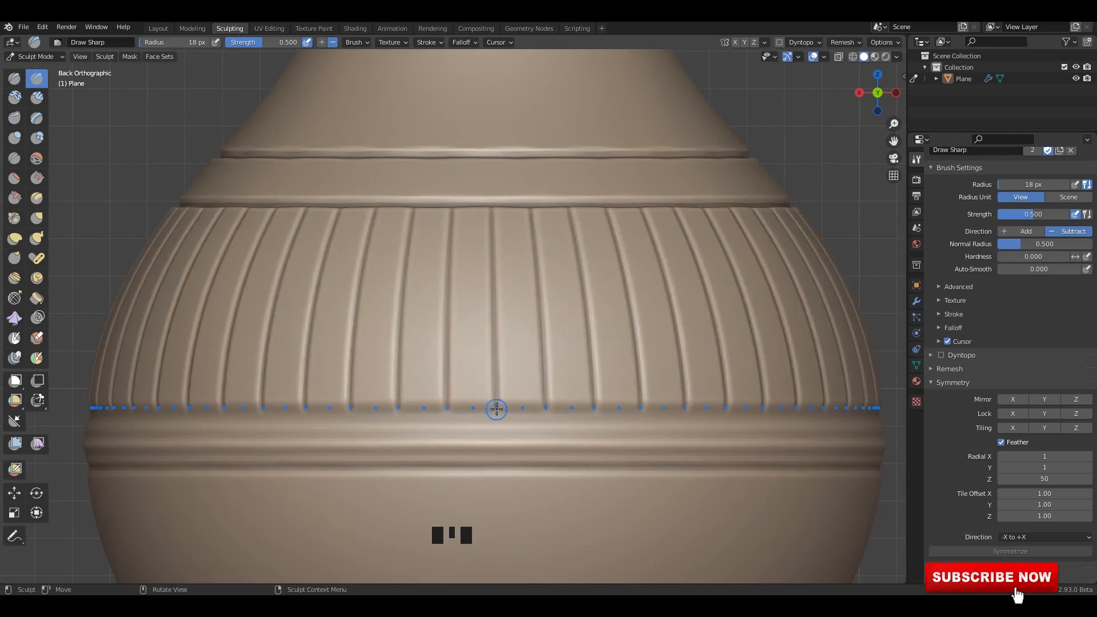
drag(494, 210, 495, 411)
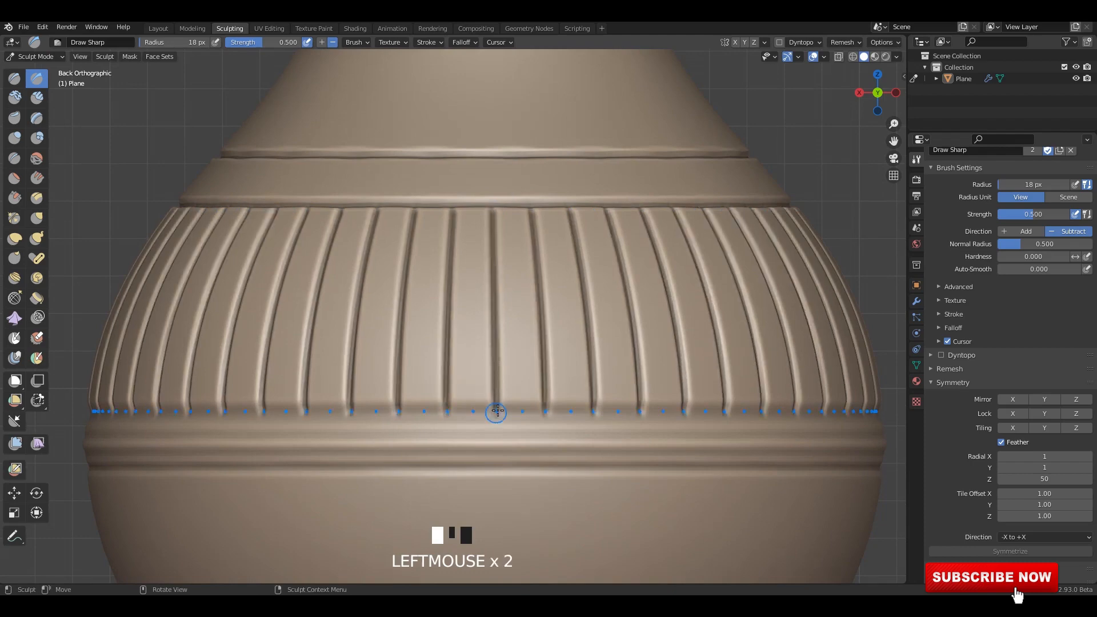
Carve vertical grooves around the upper neck, from the mid-neck ring up to the ring below the rim.
scroll(502, 404, down, 5)
mouse_move(502, 404)
shift+middle_down()
mouse_move(450, 348)
mouse_move(465, 314)
shift+middle_up()
scroll(467, 372, up, 2)
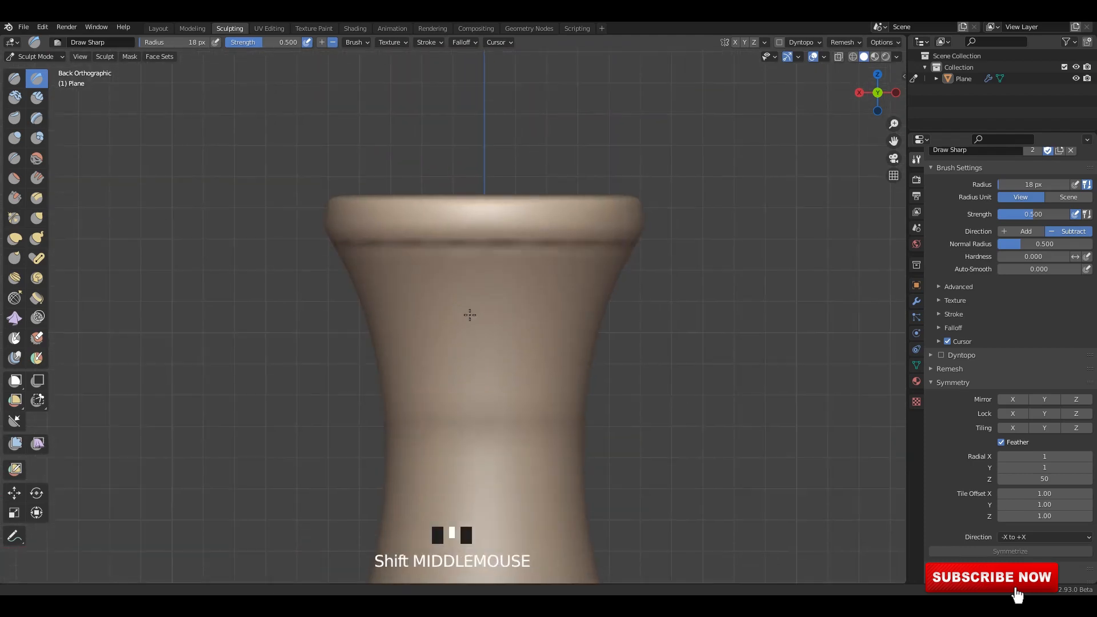
scroll(475, 359, up, 2)
drag(486, 385, 485, 122)
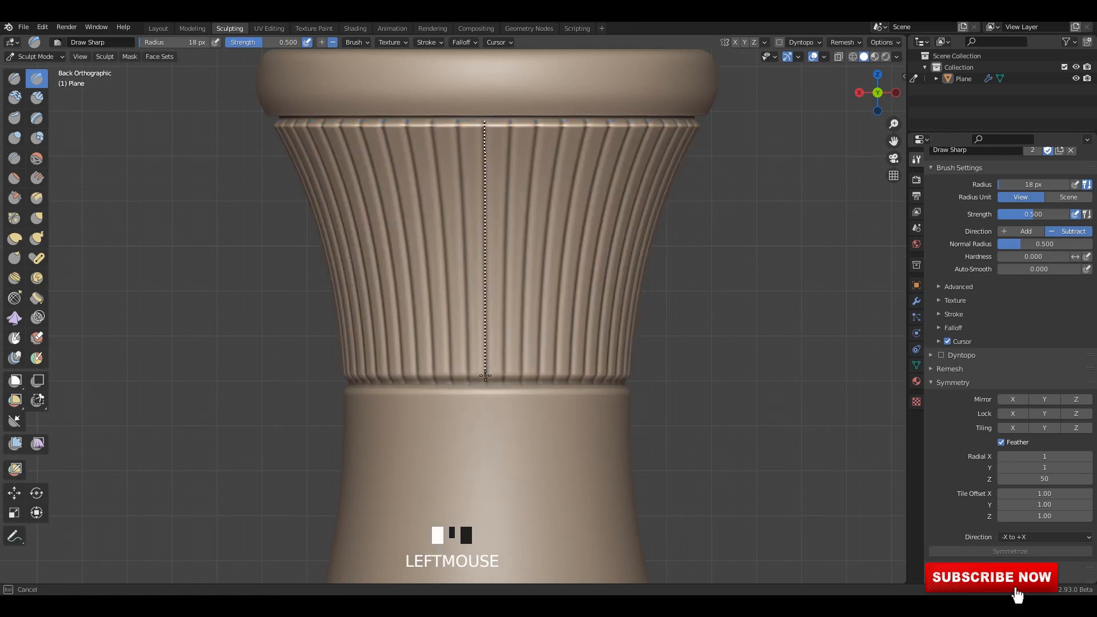
drag(487, 384, 489, 250)
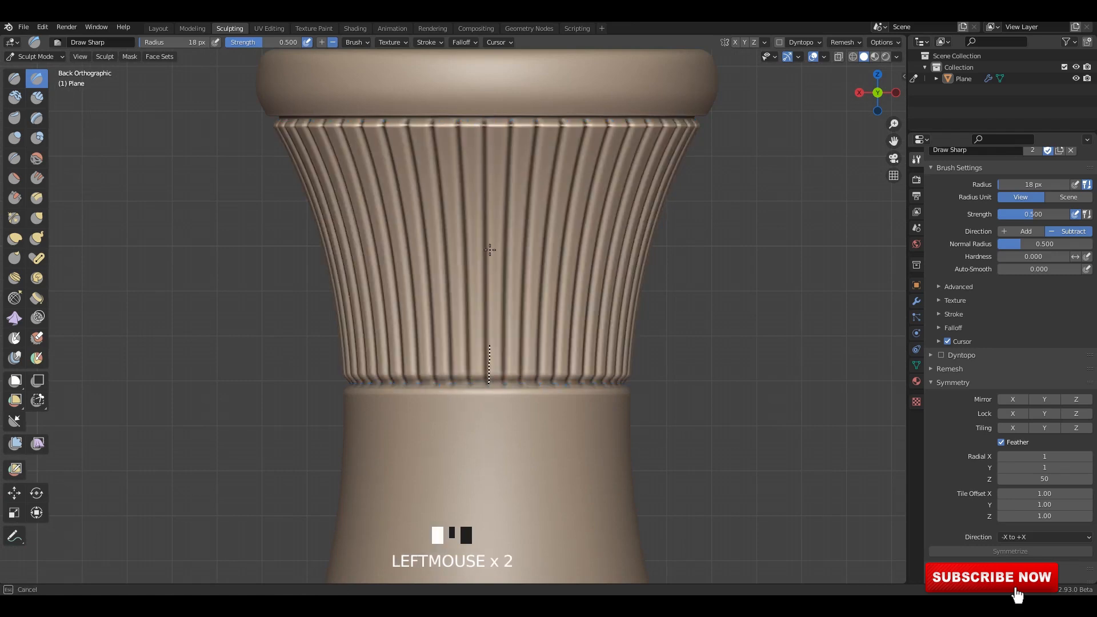
click(726, 290)
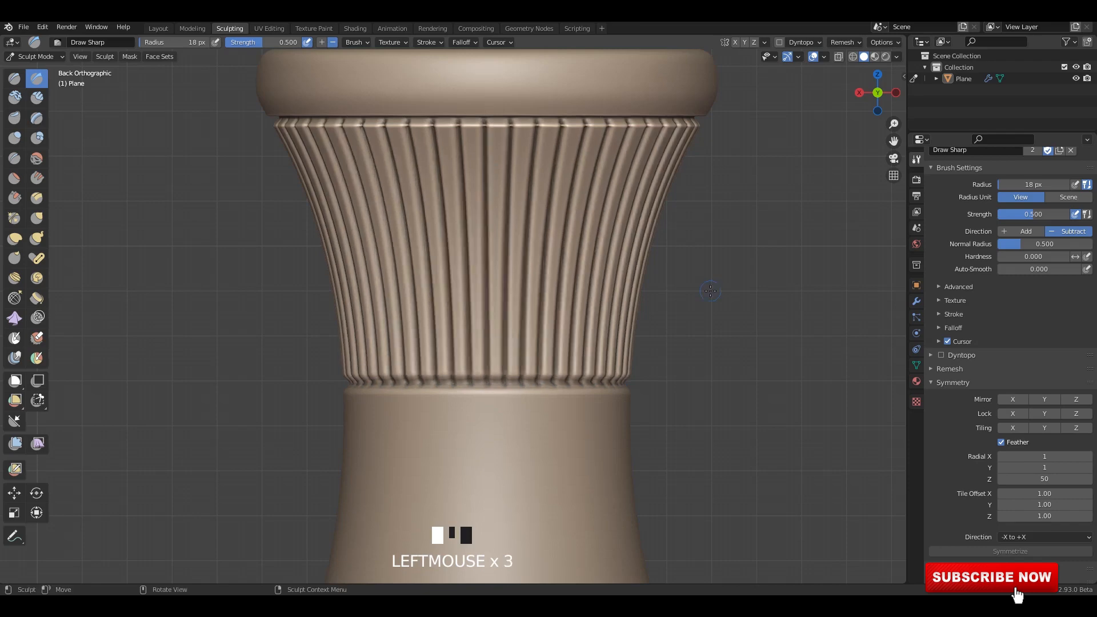
Carve diagonal grooves around the lower belly, from the belly band down to the ring above the base.
scroll(497, 332, down, 9)
scroll(497, 331, up, 3)
shift+middle_drag(515, 217, 388, 332)
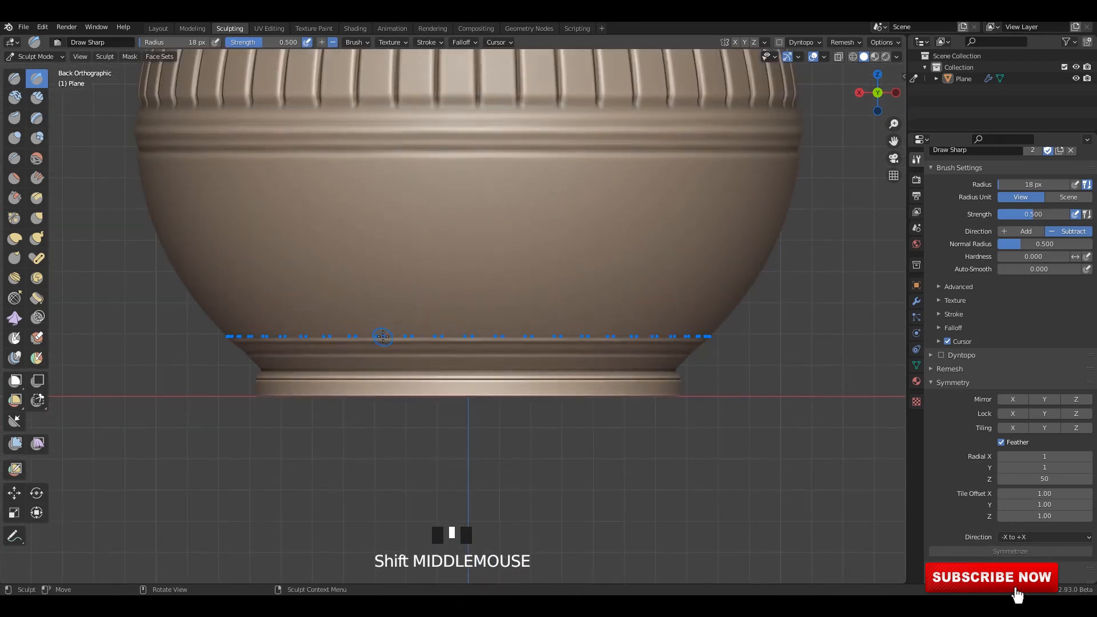
mouse_move(513, 167)
mouse_down()
mouse_move(526, 152)
mouse_move(481, 213)
mouse_up()
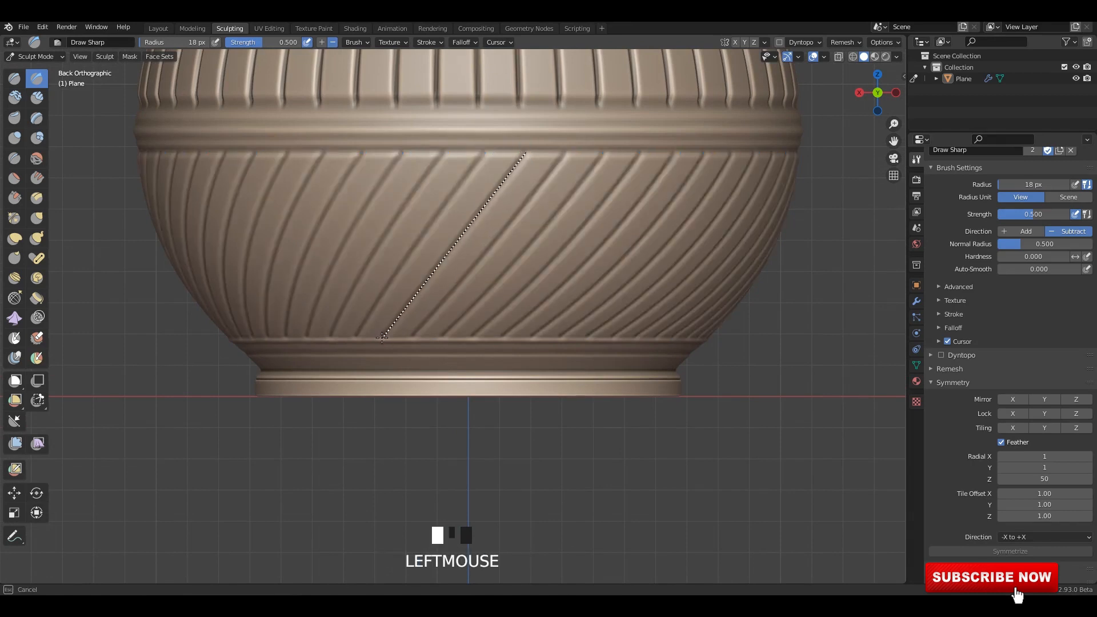
drag(382, 337, 382, 337)
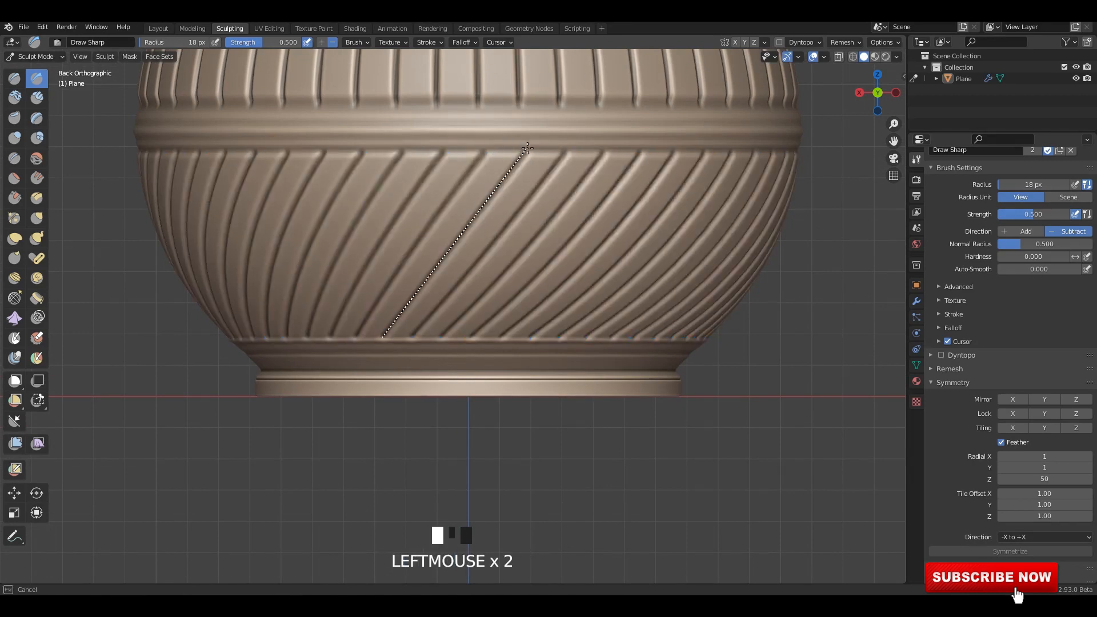
drag(527, 148, 527, 148)
Carve slanted grooves around the lower neck, between the upper shoulder ring and the plain mid-neck section.
scroll(594, 246, down, 7)
scroll(571, 374, up, 6)
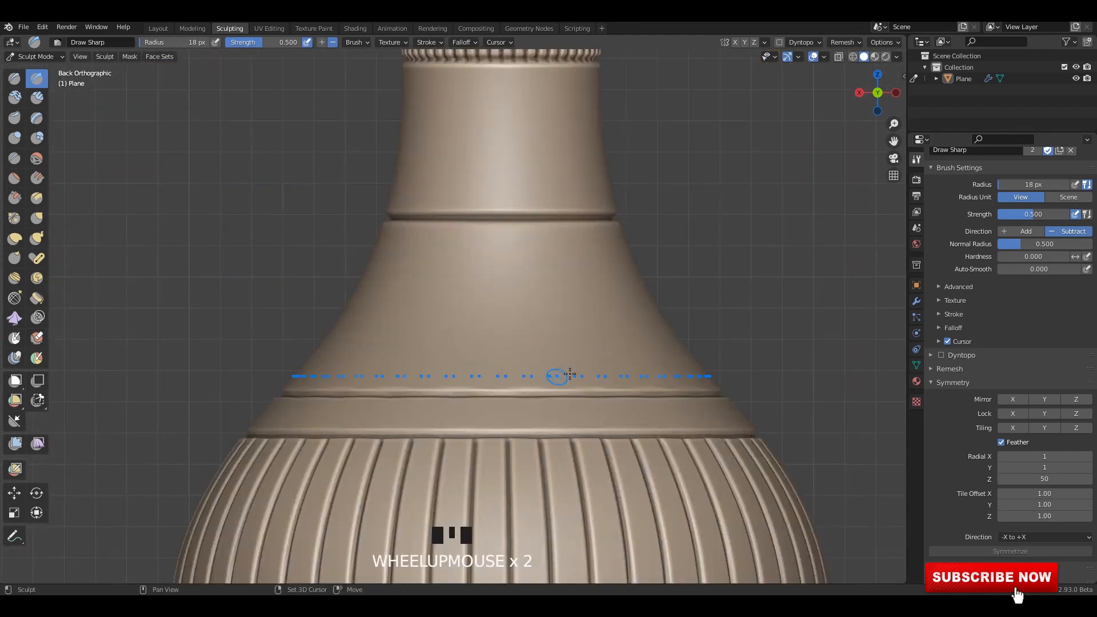
shift+scroll(570, 375, up, 1)
drag(583, 375, 495, 272)
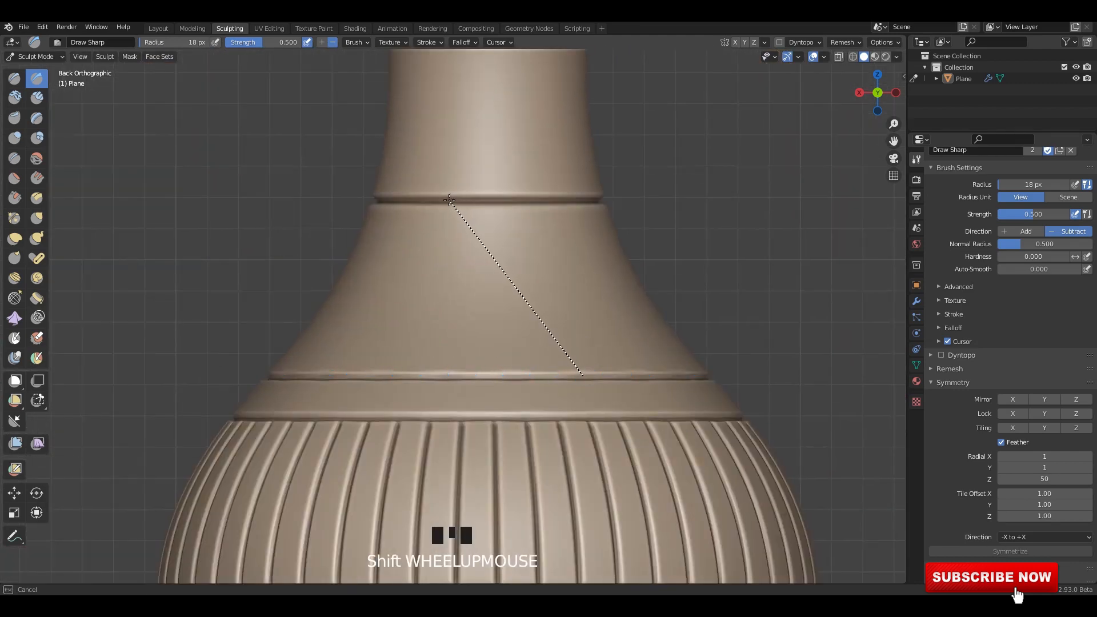
drag(449, 199, 584, 379)
scroll(578, 315, down, 9)
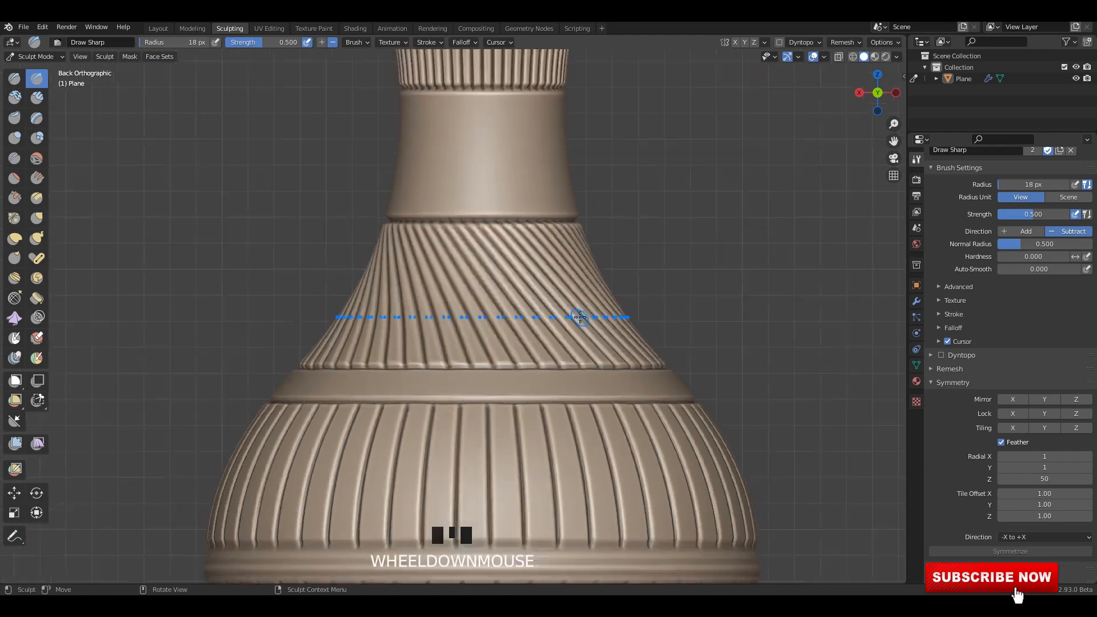
Switch from Draw Sharp to the Draw tool and choose the SculptDraw brush instead of Orb_Line_Large.
shift+middle_drag(553, 361, 543, 311)
scroll(537, 297, up, 3)
mouse_move(514, 242)
shift+middle_down()
mouse_move(521, 345)
mouse_move(500, 314)
shift+middle_up()
scroll(500, 314, up, 3)
shift+middle_drag(497, 314, 502, 293)
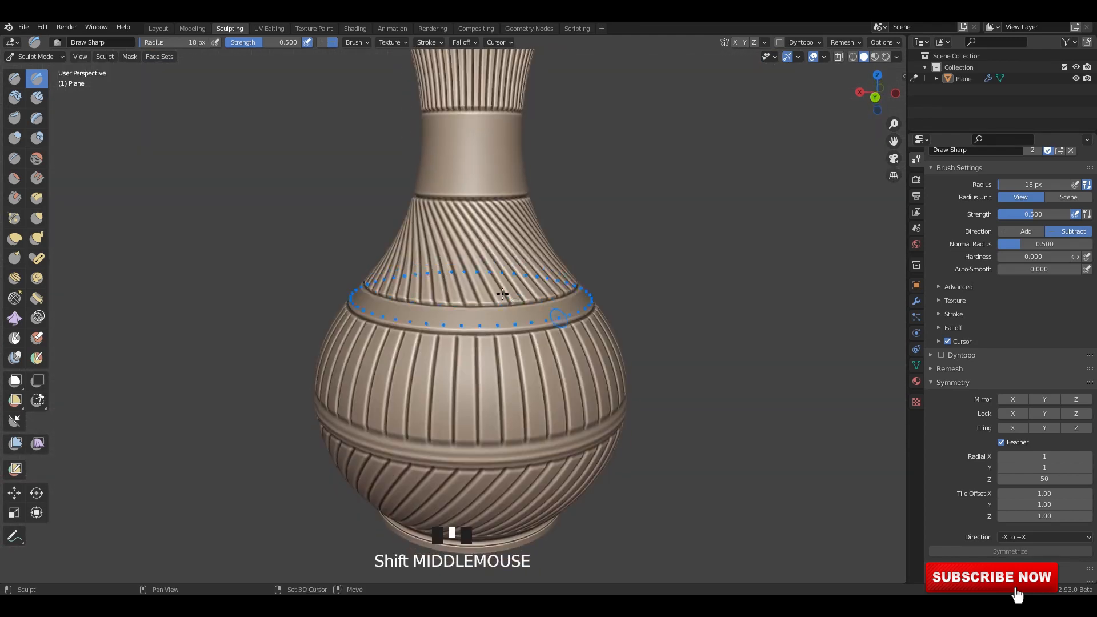
click(14, 78)
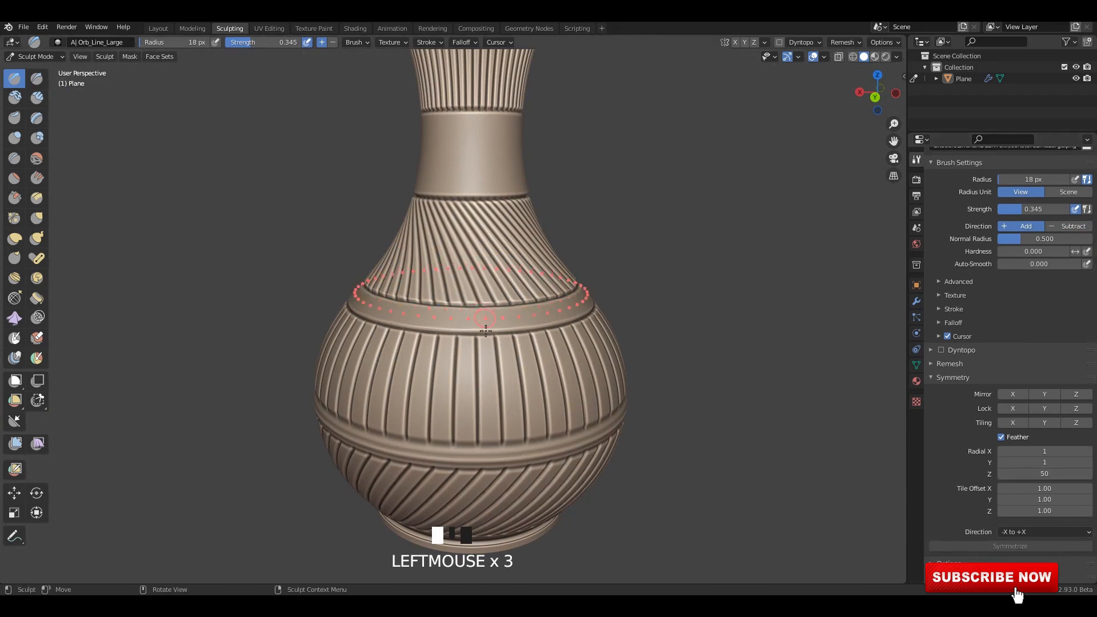
shift+middle_drag(419, 316, 493, 328)
drag(508, 315, 509, 315)
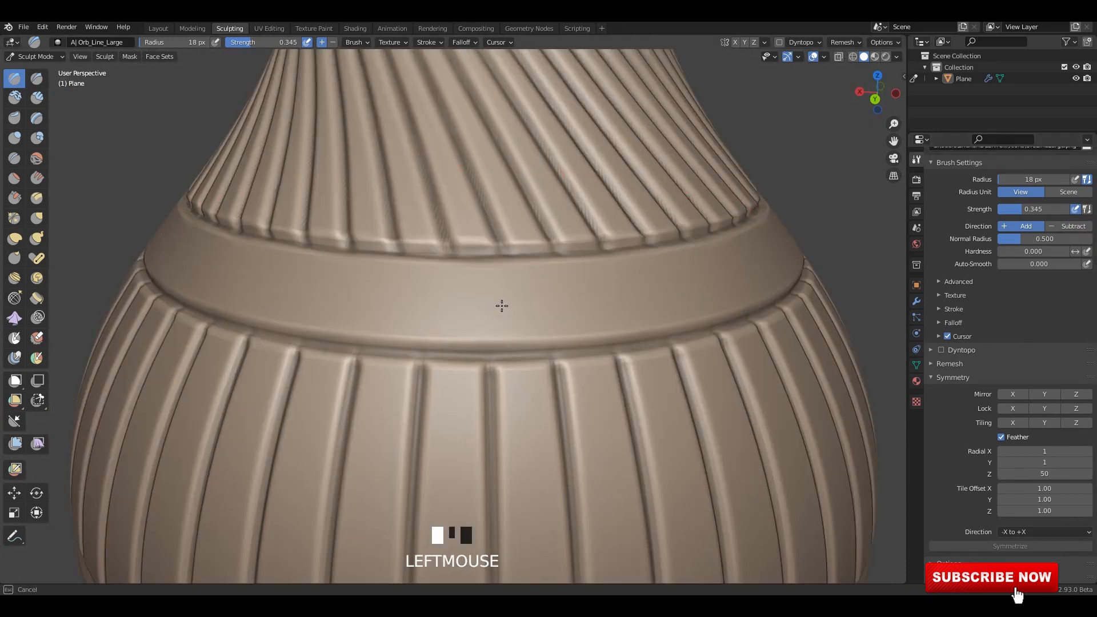
scroll(1005, 257, up, 5)
click(994, 230)
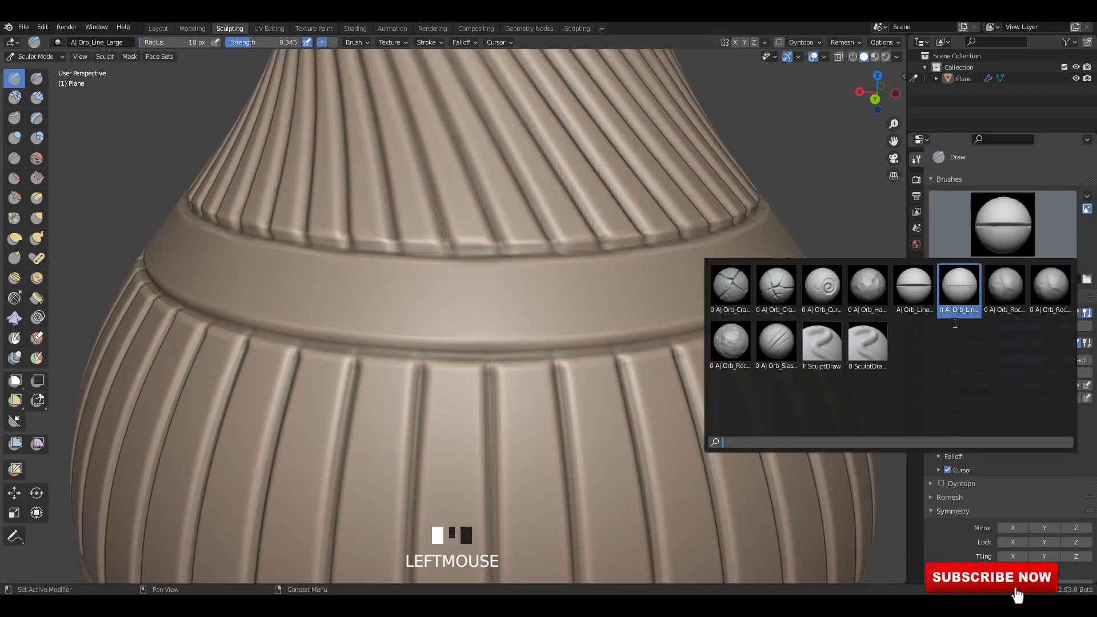
click(821, 342)
Try a SculptDraw stroke on the plain shoulder band, and undo it.
mouse_move(531, 282)
middle_down()
mouse_move(512, 303)
mouse_move(507, 290)
middle_up()
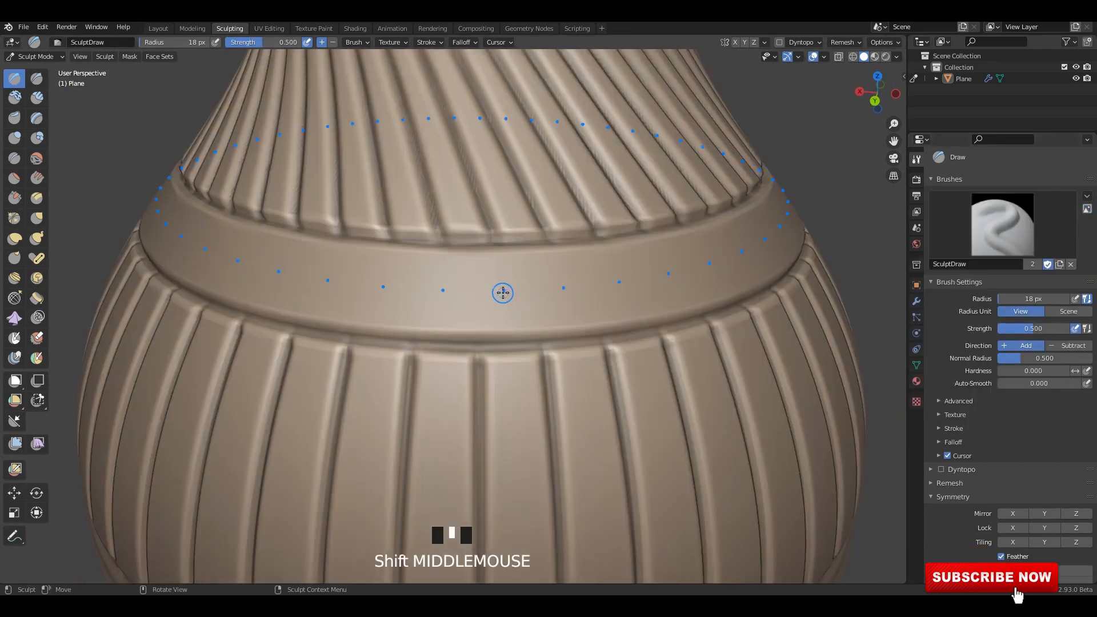
drag(503, 293, 526, 314)
key(ctrl+z)
Change the SculptDraw brush's stroke method, test it around the shoulder band, and undo the test.
middle_drag(558, 284, 539, 289)
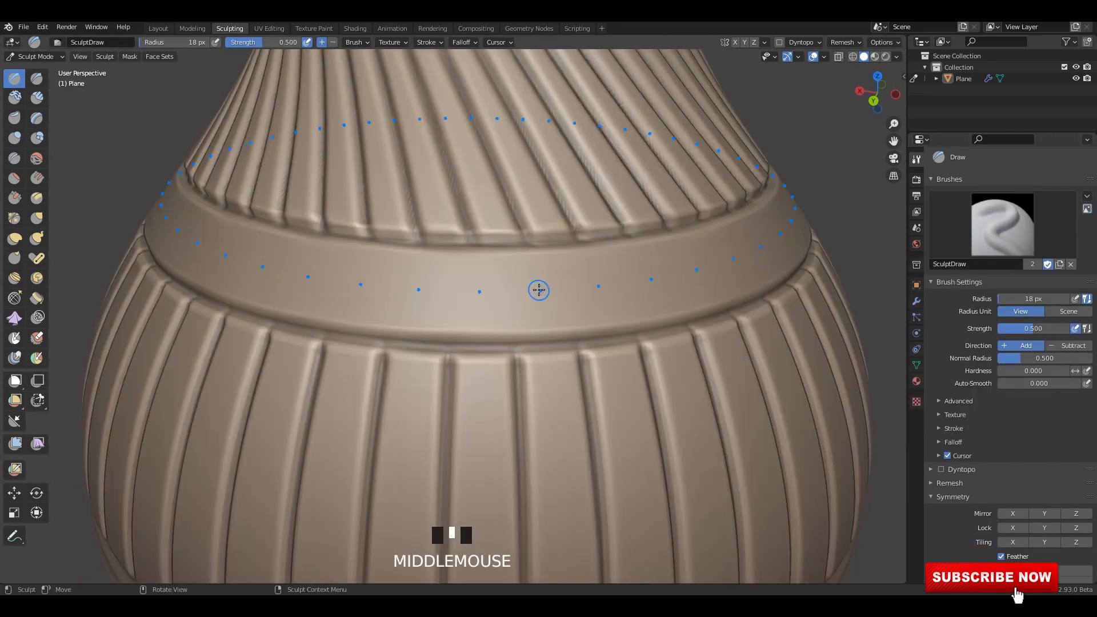
key(e)
click(507, 302)
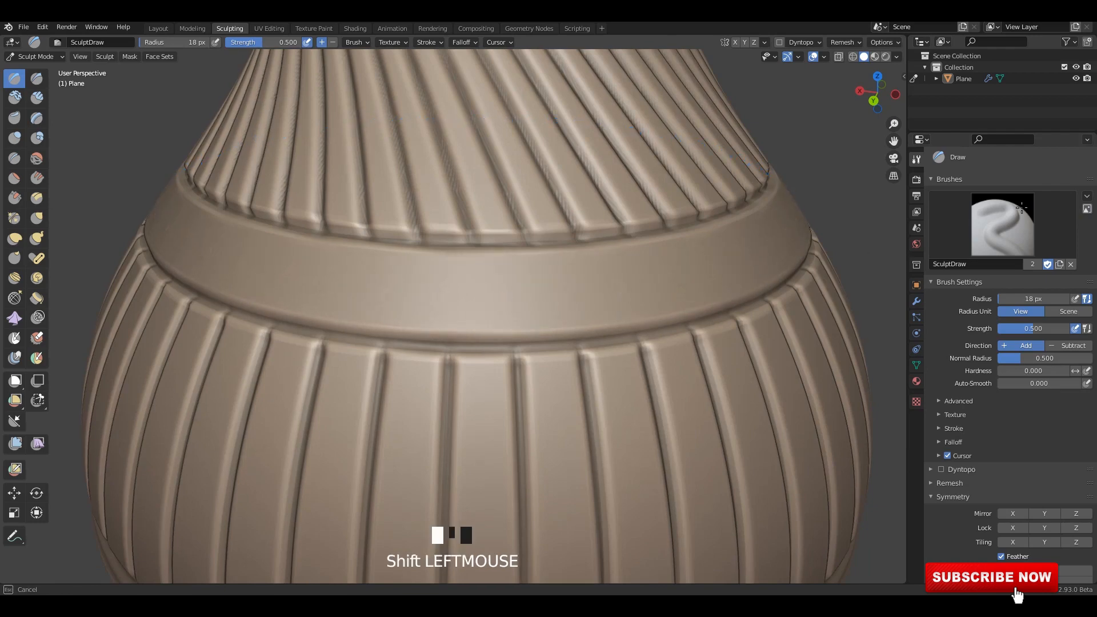
scroll(663, 262, up, 2)
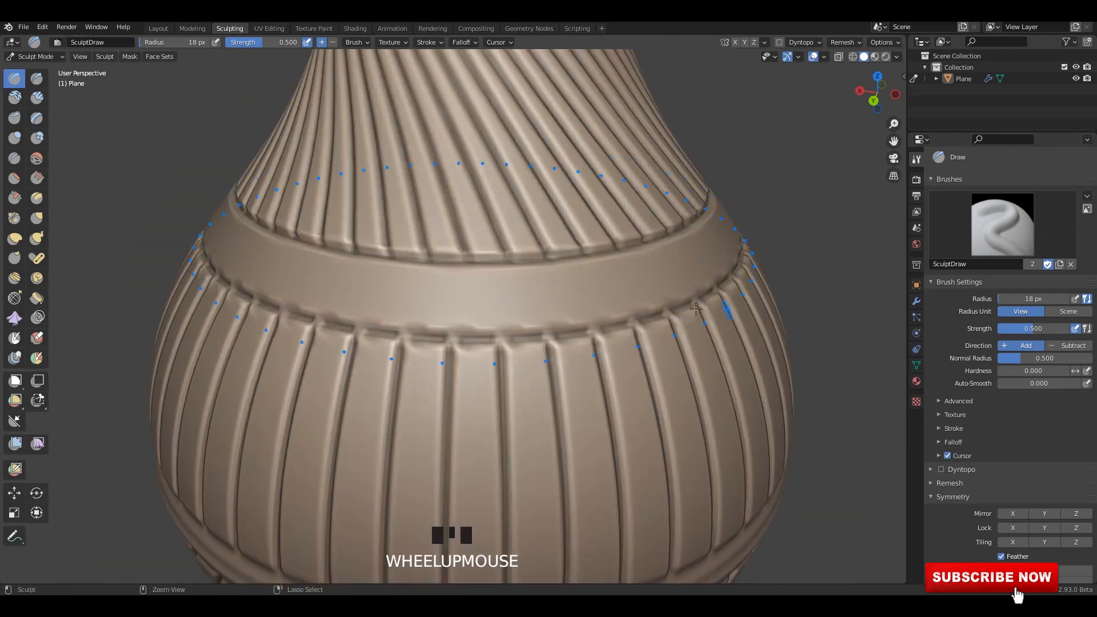
middle_drag(696, 308, 609, 313)
scroll(597, 303, up, 2)
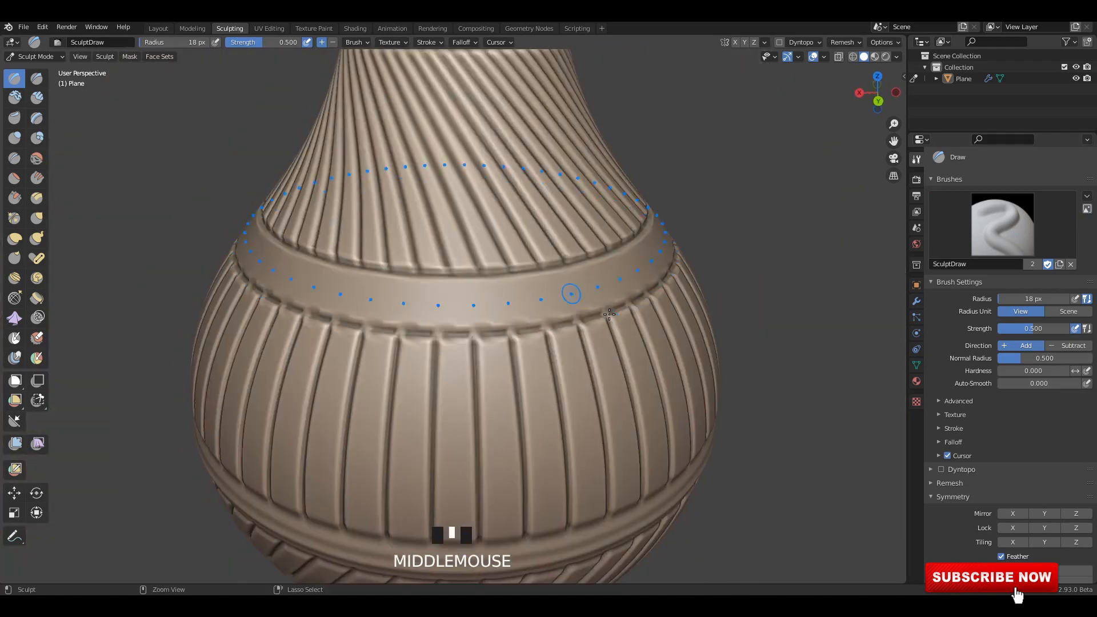
key(ctrl+z)
scroll(558, 296, up, 2)
shift+click(539, 293)
Set the SculptDraw brush's falloff curve preset to Sphere.
click(933, 254)
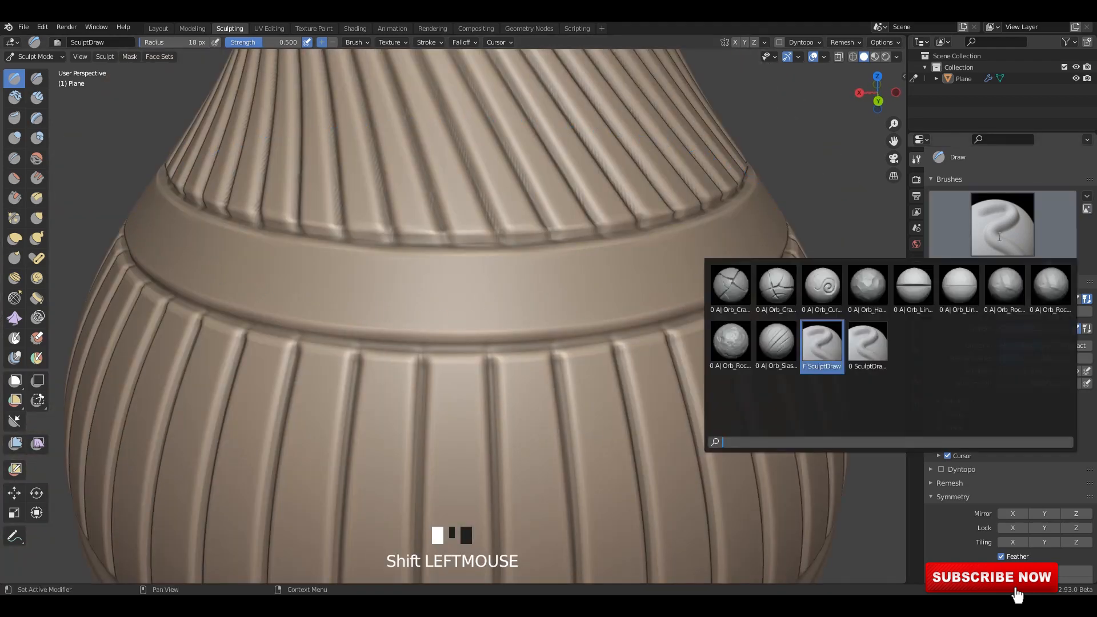
scroll(986, 473, down, 5)
click(958, 308)
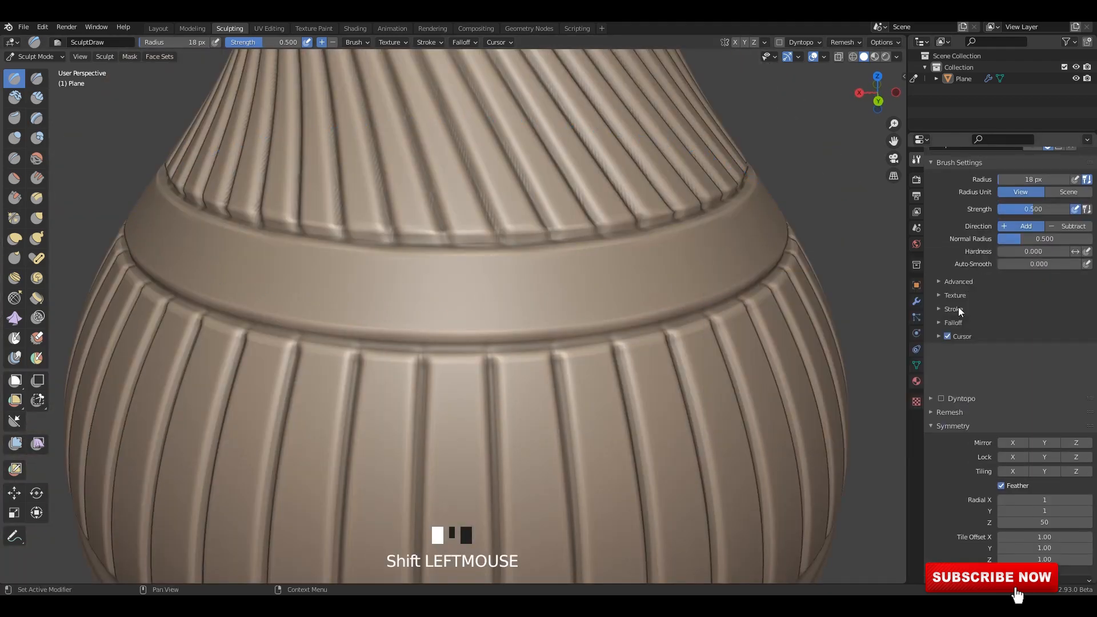
click(958, 309)
click(956, 322)
click(956, 338)
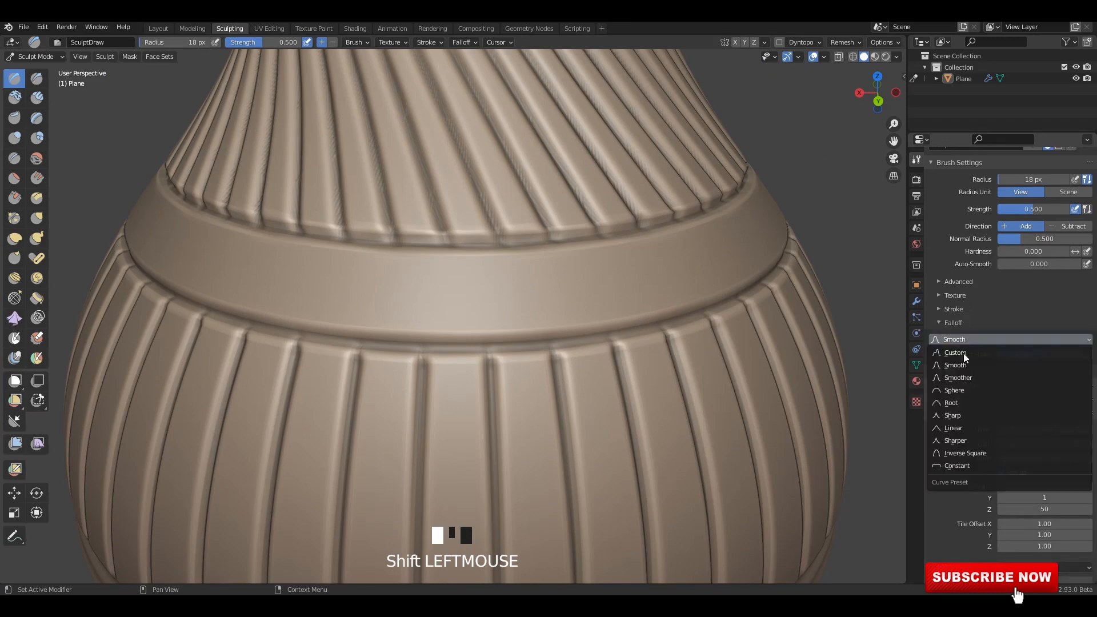
click(960, 387)
Raise a ring of round beads around the shoulder band and another around the narrow band above the base.
middle_drag(451, 317, 497, 296)
click(470, 319)
click(490, 318)
scroll(492, 347, up, 3)
middle_drag(492, 347, 458, 266)
scroll(457, 266, up, 3)
Try to raise a ring of large overlapping beads around the vase's rim.
drag(472, 218, 472, 243)
middle_drag(472, 243, 447, 244)
drag(456, 235, 457, 236)
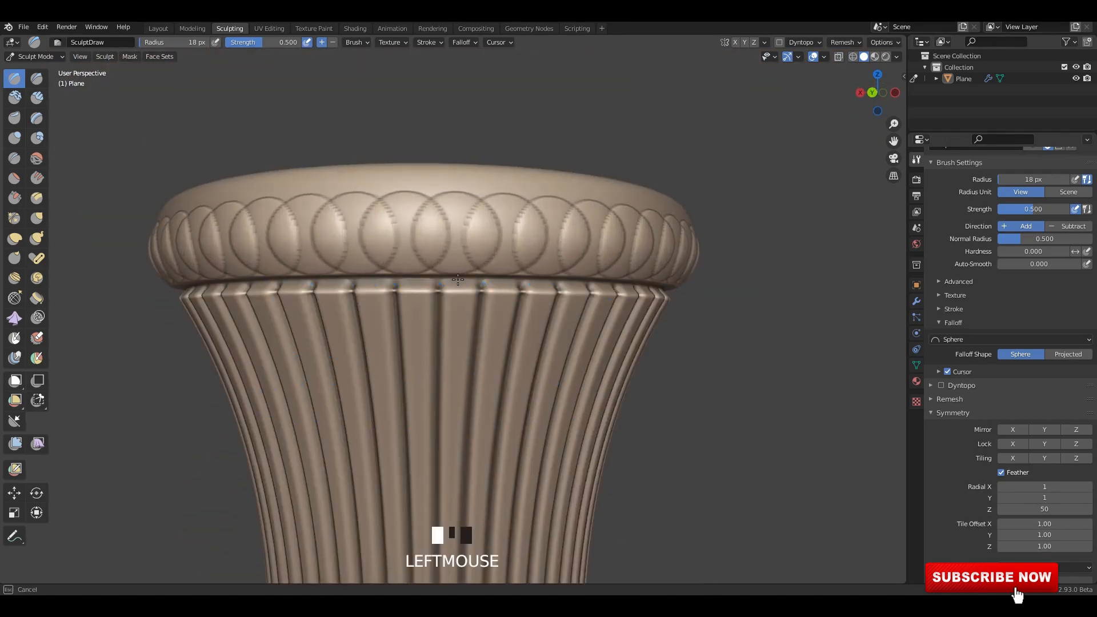
scroll(457, 236, down, 4)
shift+middle_drag(457, 235, 498, 282)
Try to raise beads along the lower and upper ends of the plain mid-neck section, and undo them.
shift+middle_drag(423, 460, 477, 303)
scroll(422, 382, up, 1)
scroll(476, 303, up, 4)
middle_drag(480, 305, 457, 414)
click(459, 414)
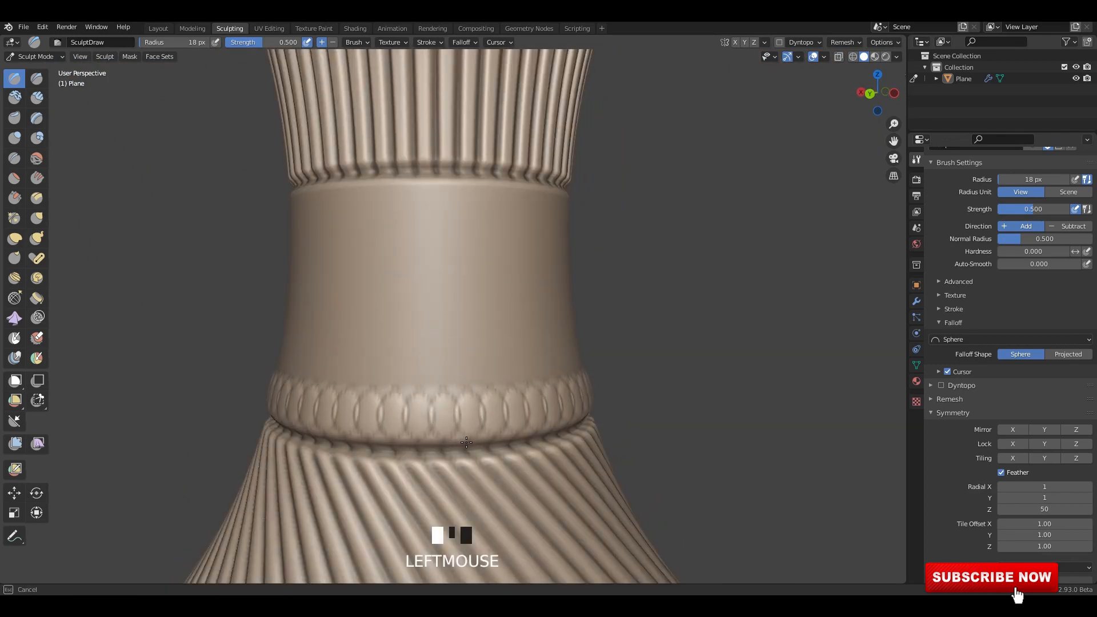
key(ctrl+z)
click(448, 232)
key(ctrl+z)
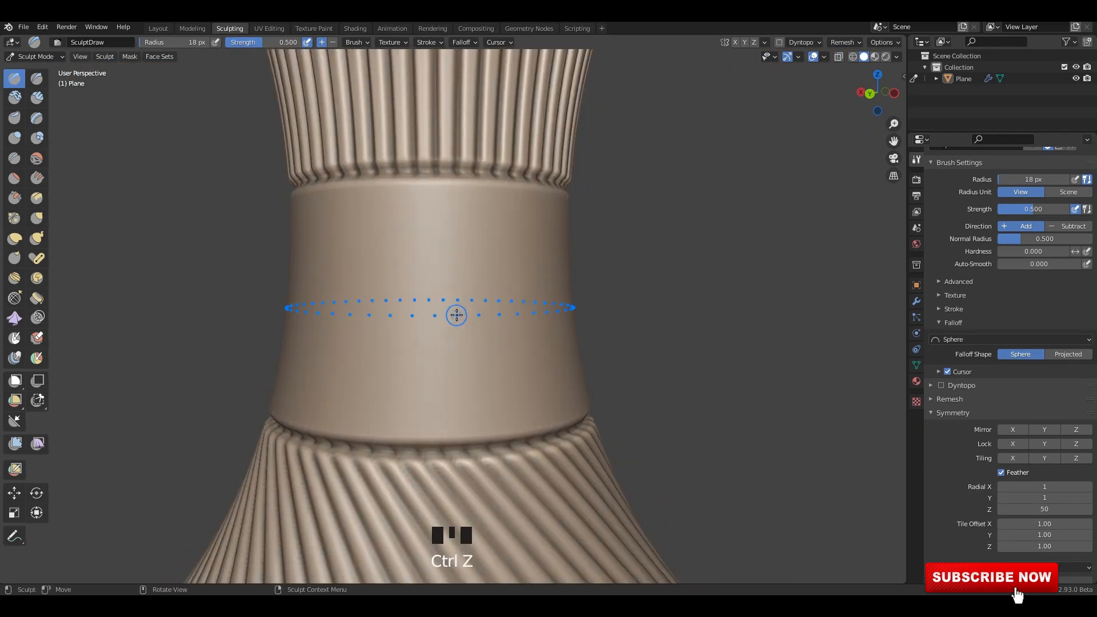
Try further SculptDraw relief across the plain mid-neck section, and undo the strokes.
drag(457, 313, 454, 370)
scroll(453, 367, down, 2)
middle_drag(453, 365, 441, 368)
key(ctrl+z)
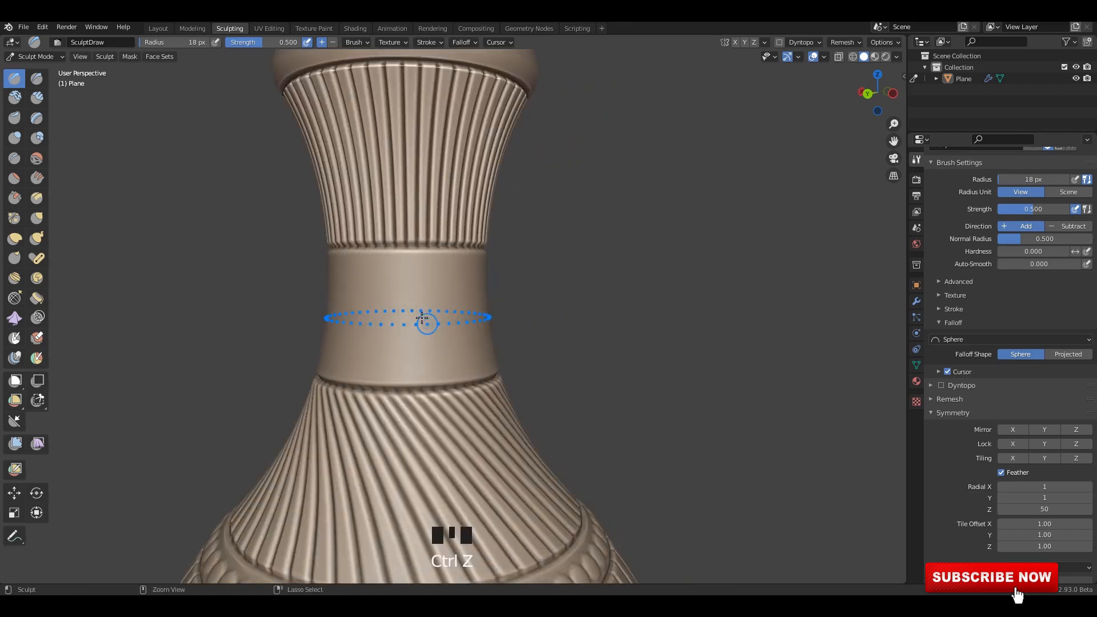
drag(423, 321, 432, 381)
scroll(485, 326, down, 6)
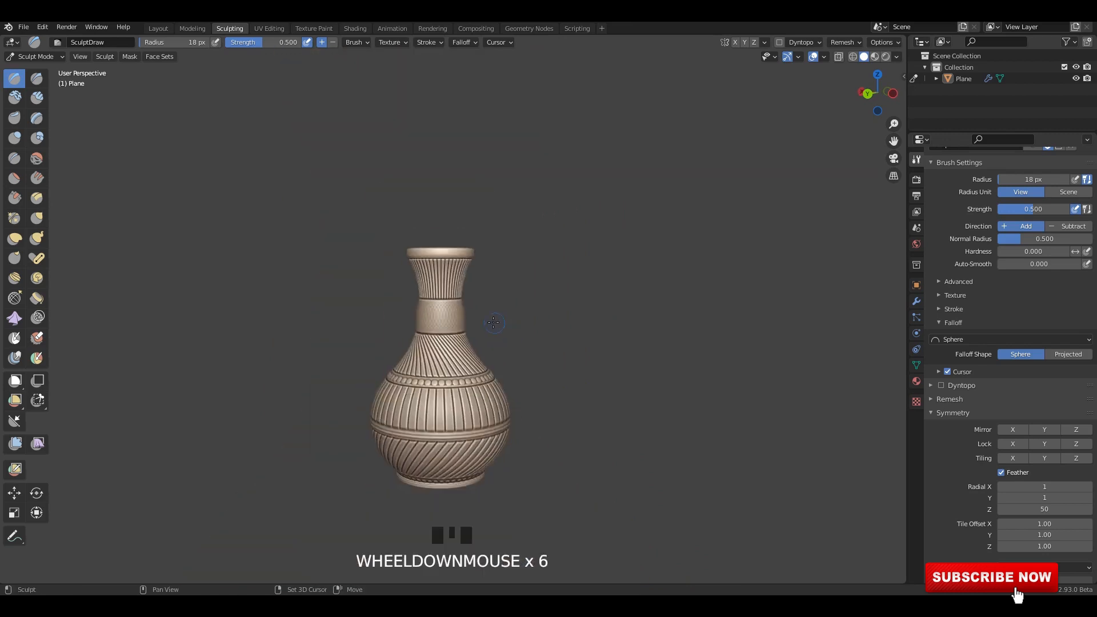
scroll(451, 317, up, 5)
key(ctrl+z)
scroll(420, 314, up, 1)
shift+middle_drag(426, 316, 436, 306)
With the Draw Sharp brush, carve two opposing sets of diagonal grooves around the mid-neck to form a crosshatch.
scroll(1027, 454, down, 2)
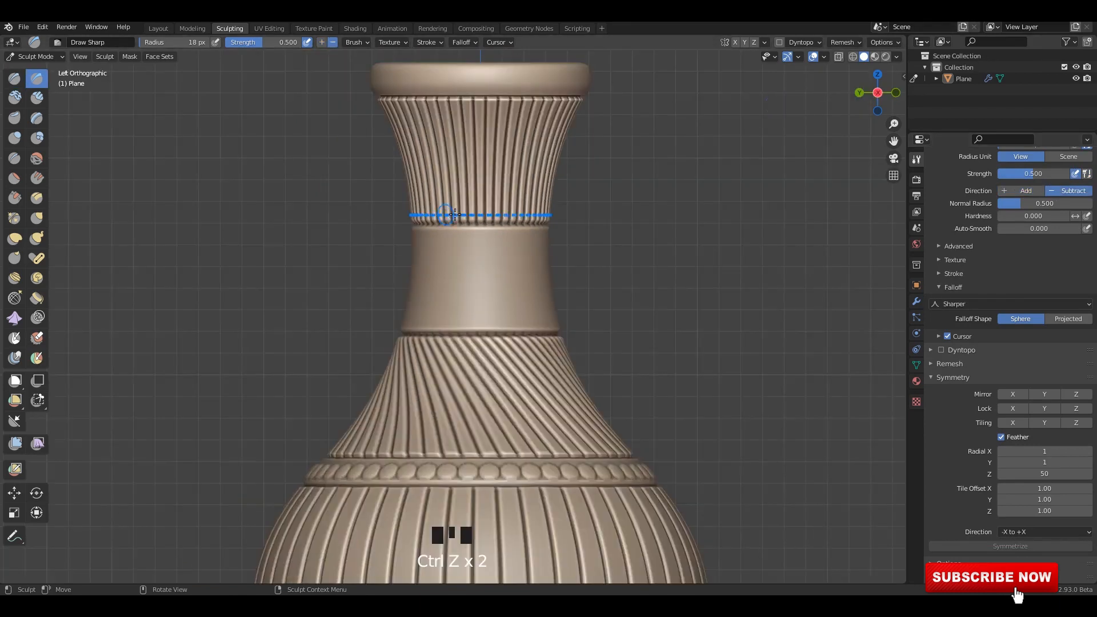
scroll(486, 203, up, 4)
drag(557, 347, 582, 349)
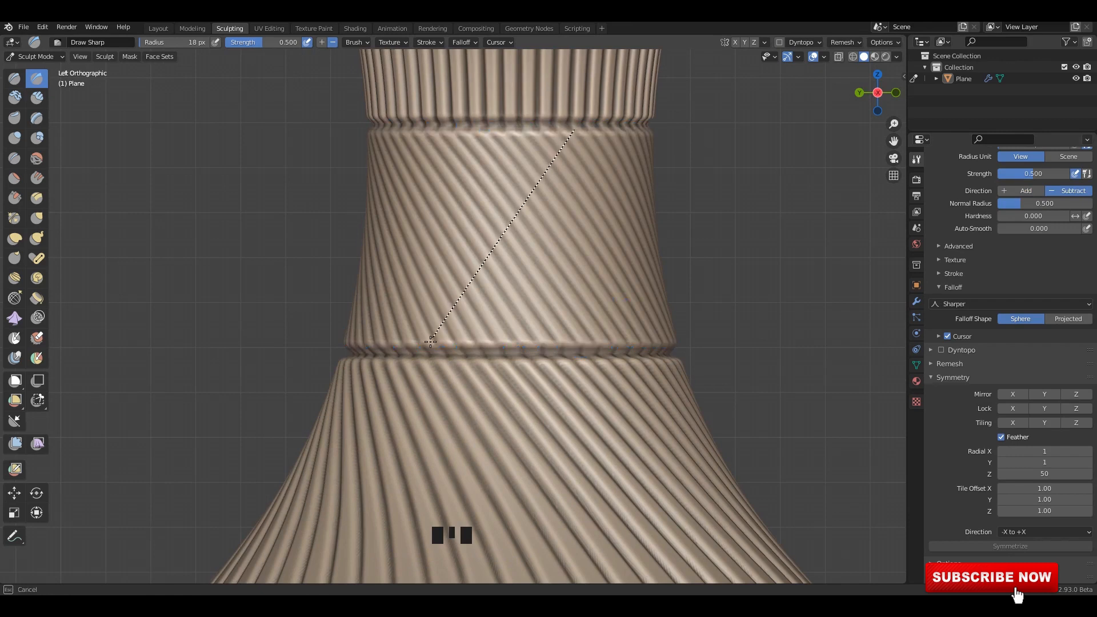
drag(430, 343, 430, 343)
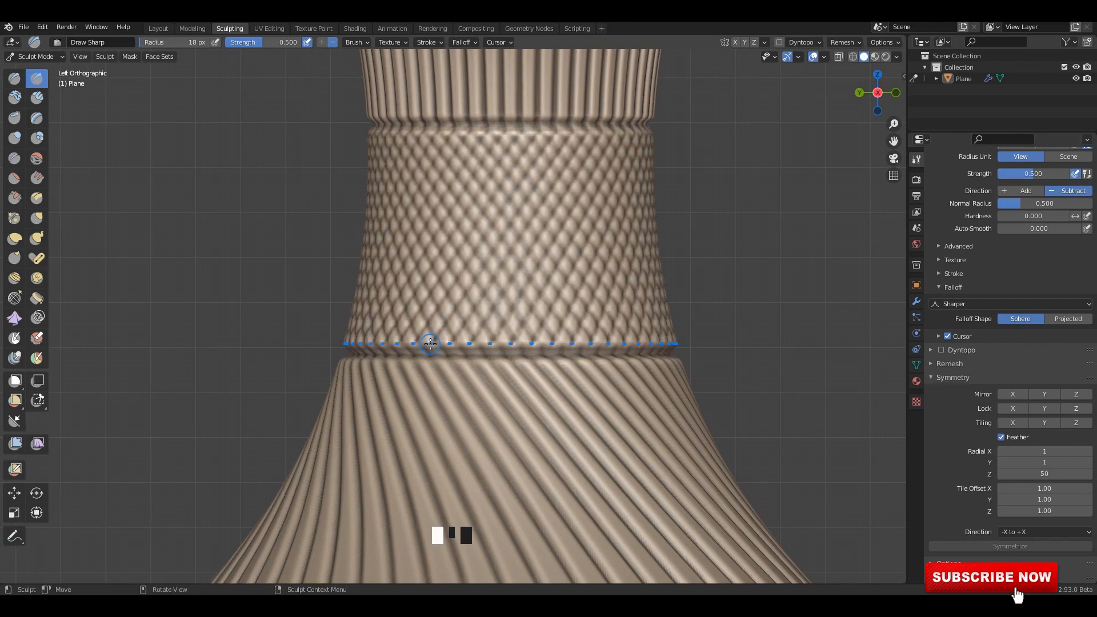
scroll(430, 343, down, 6)
scroll(430, 344, up, 4)
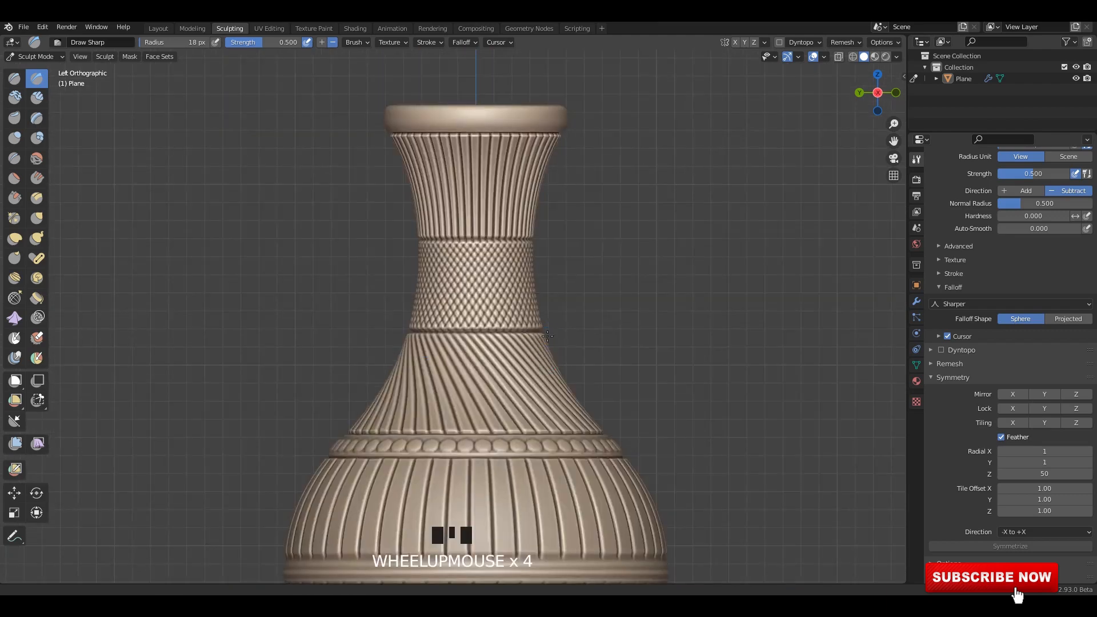
Set the radial symmetry count around Z to 50.
middle_drag(430, 343, 553, 289)
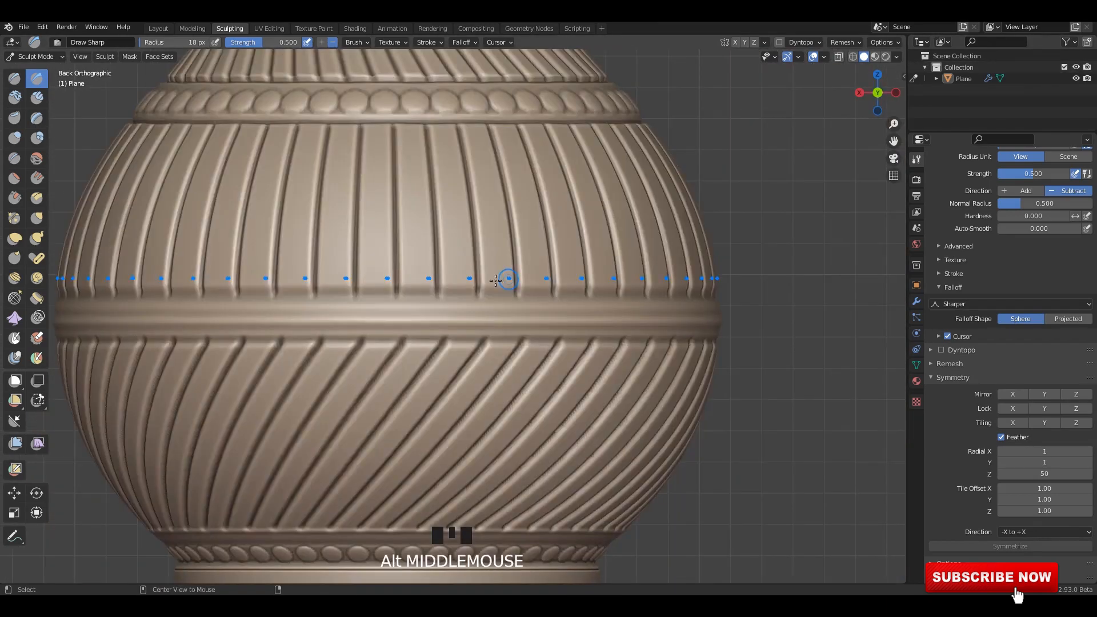
shift+middle_drag(502, 282, 507, 317)
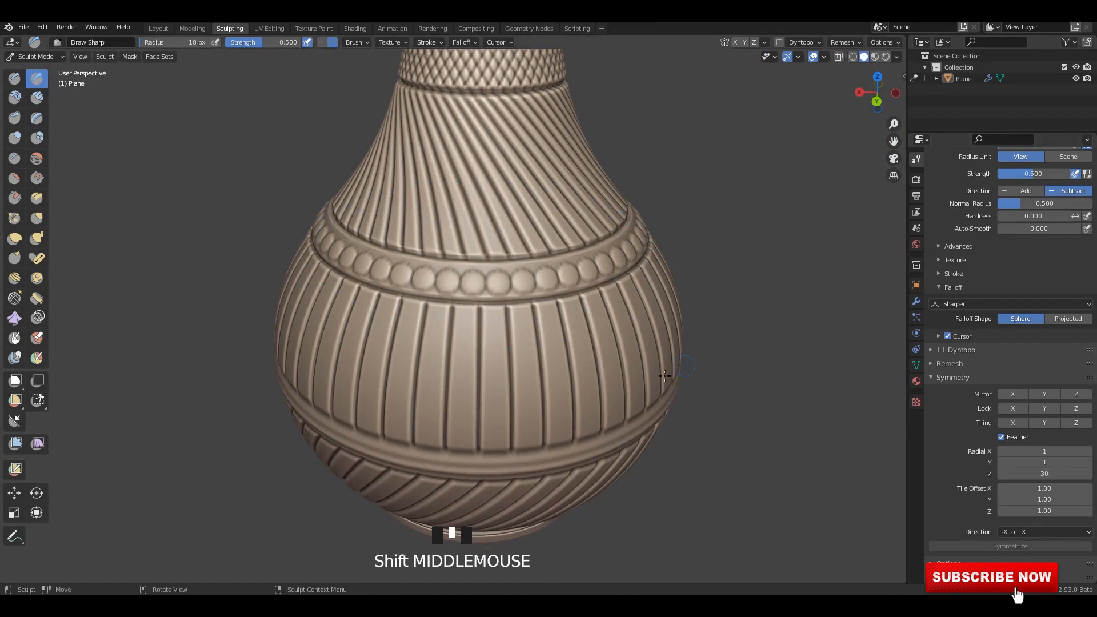
scroll(441, 276, up, 2)
middle_drag(441, 276, 488, 409)
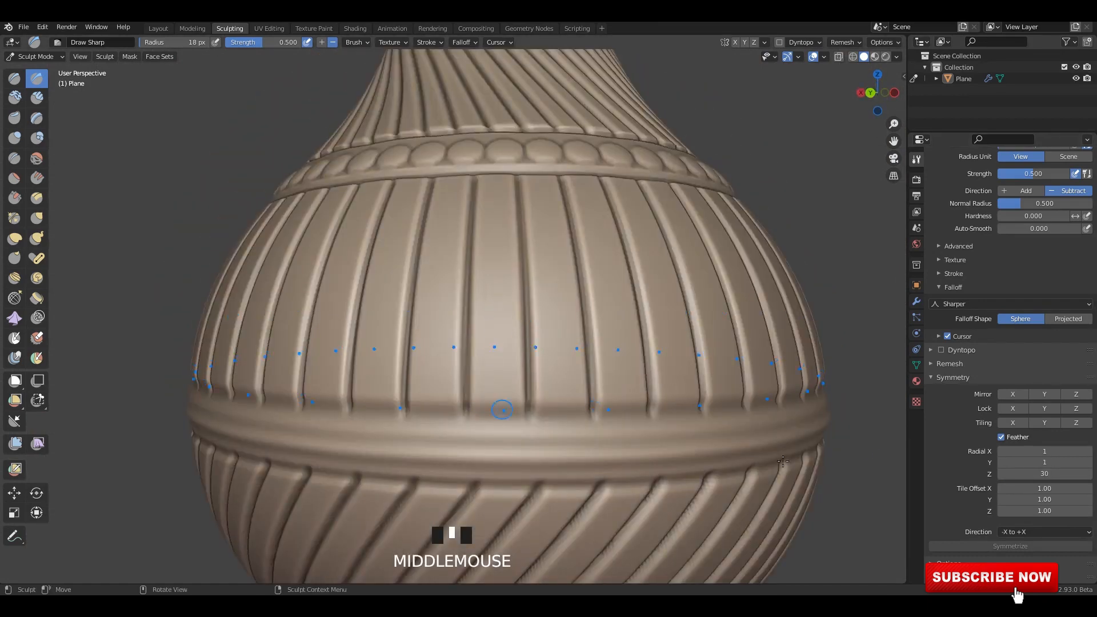
double_click(1044, 474)
text(50)
key(Return)
Carve a shorter vertical groove between each pair of upper-belly grooves, from the belly band to just below the shoulder ring.
scroll(605, 490, down, 4)
scroll(605, 489, up, 3)
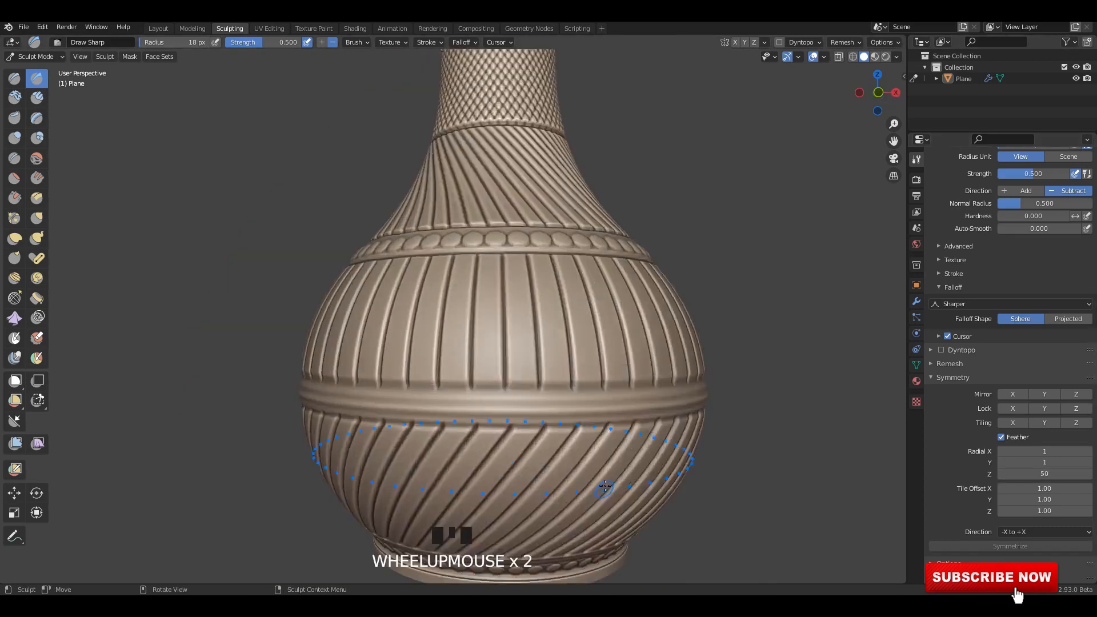
middle_drag(605, 489, 505, 393)
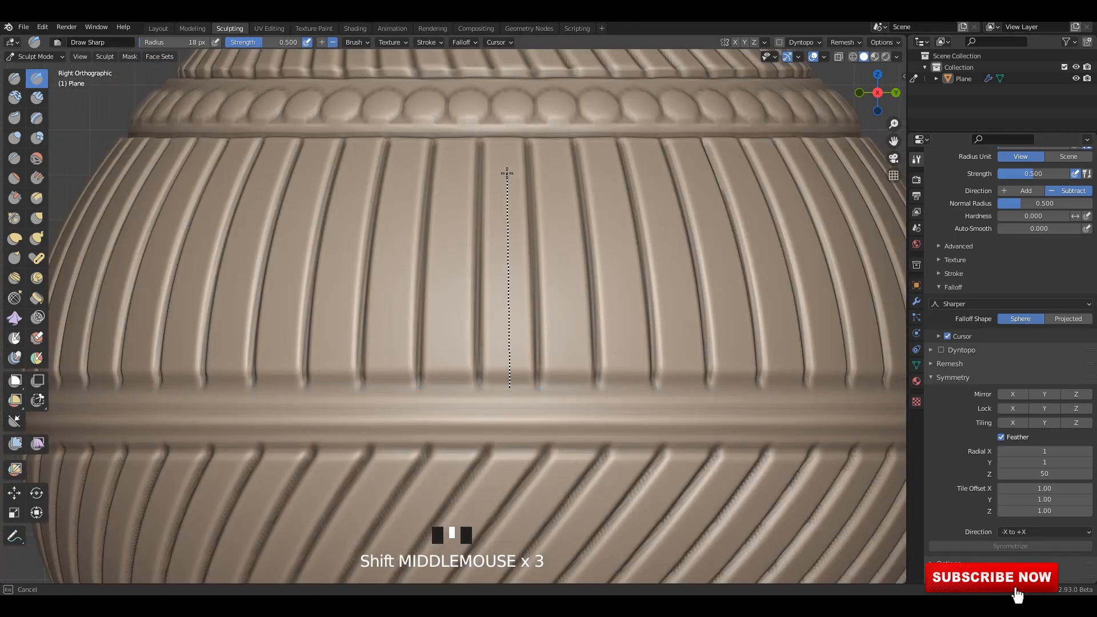
drag(505, 183, 504, 184)
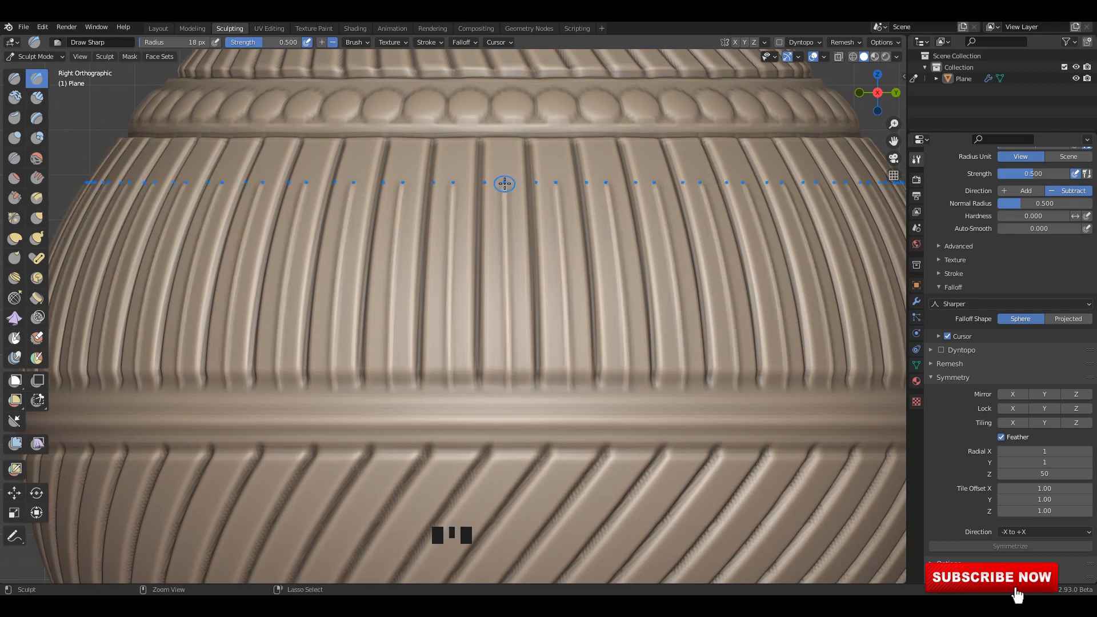
scroll(560, 324, down, 4)
With the Draw tool's SculptDraw brush, raise a round bead above each short upper-belly groove.
mouse_move(560, 323)
shift+middle_down()
mouse_move(499, 436)
mouse_move(480, 441)
shift+middle_up()
scroll(499, 420, up, 4)
click(14, 78)
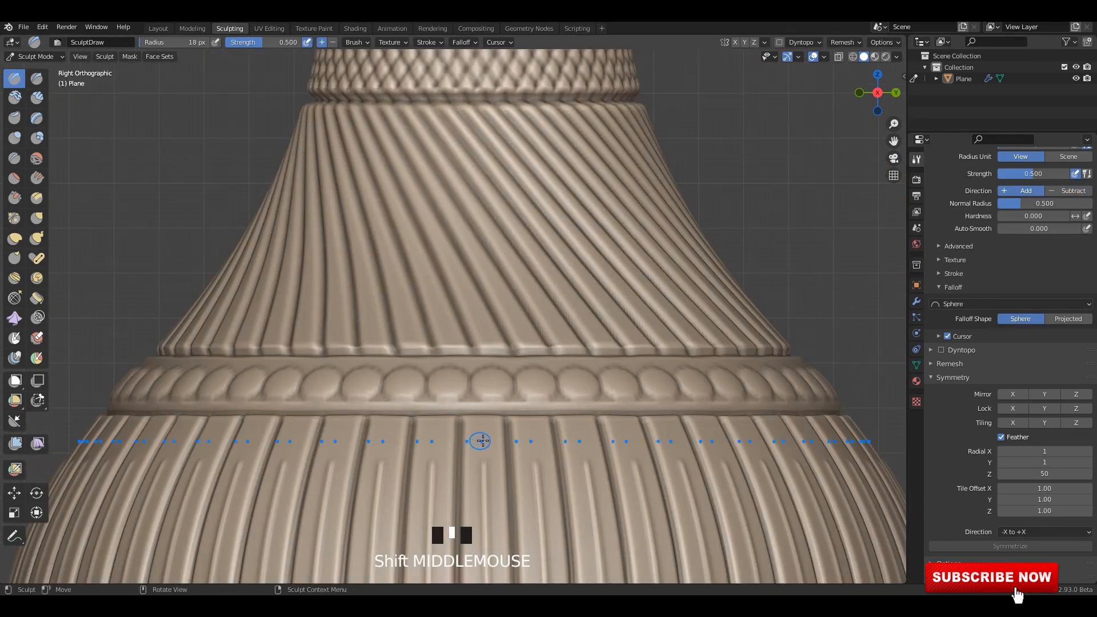
click(485, 450)
scroll(482, 425, down, 6)
scroll(466, 389, up, 3)
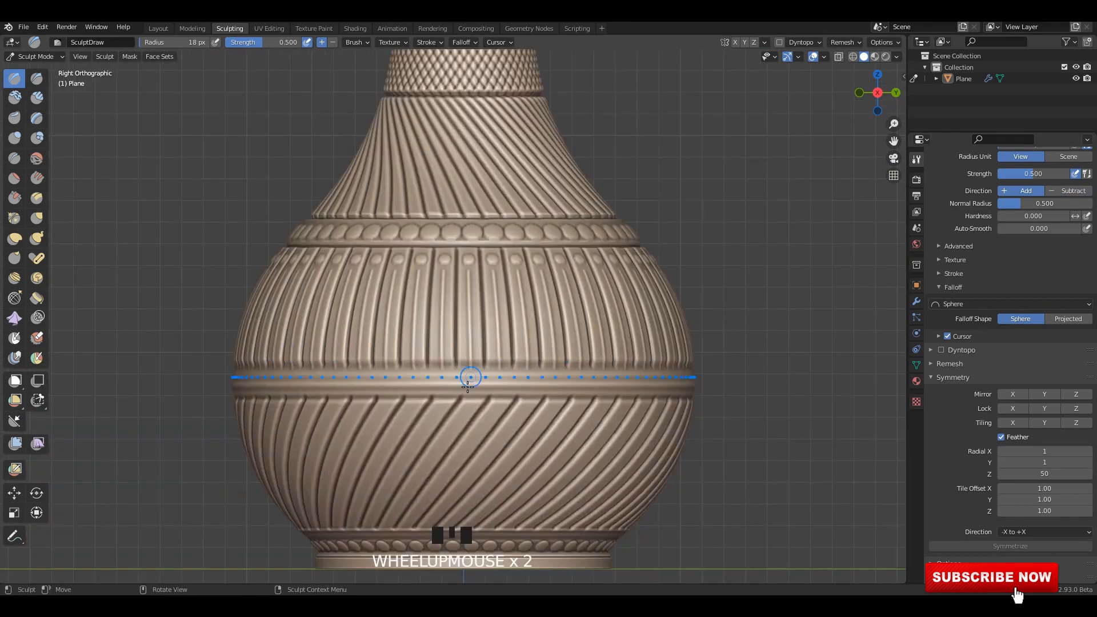
With the SculptDraw brush, sculpt a repeating petal pattern around the outer side and top of the vase's rim.
shift+middle_drag(474, 433, 465, 367)
scroll(465, 367, up, 3)
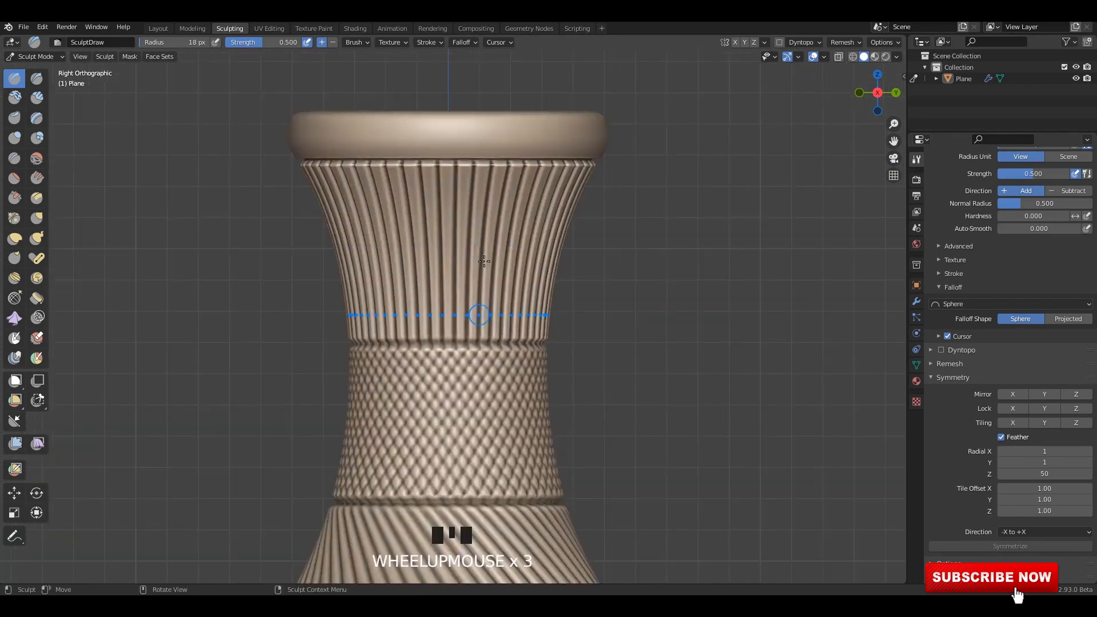
mouse_move(477, 314)
middle_down()
mouse_move(432, 299)
mouse_move(428, 314)
middle_up()
middle_click(448, 301)
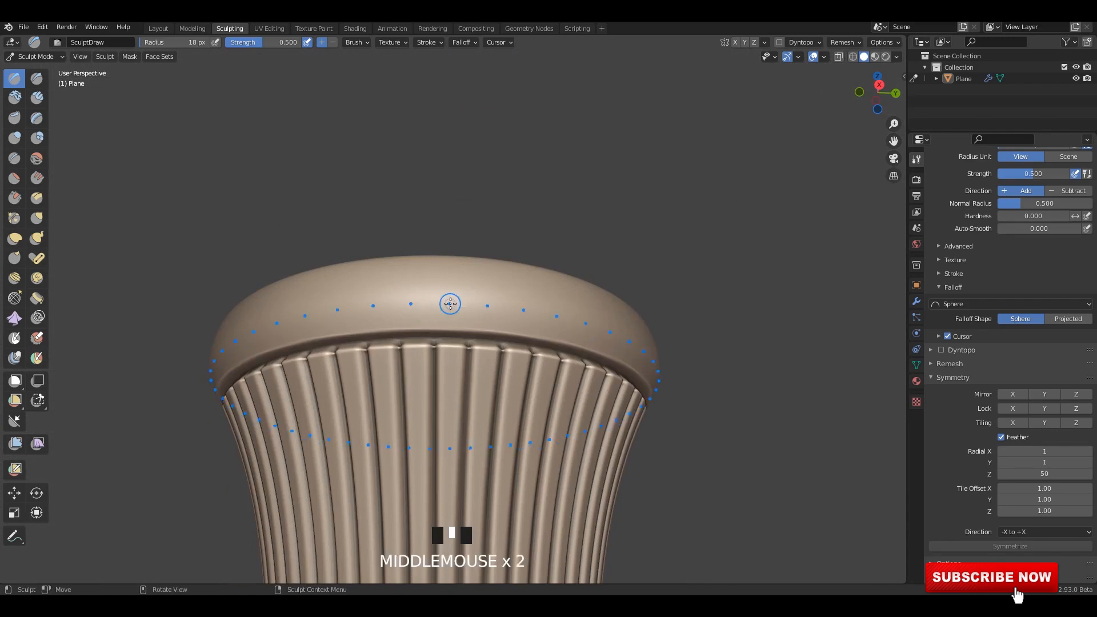
click(460, 336)
drag(460, 336, 463, 341)
mouse_move(462, 341)
middle_down()
mouse_move(503, 365)
mouse_move(669, 364)
middle_up()
scroll(535, 358, up, 2)
scroll(568, 372, up, 3)
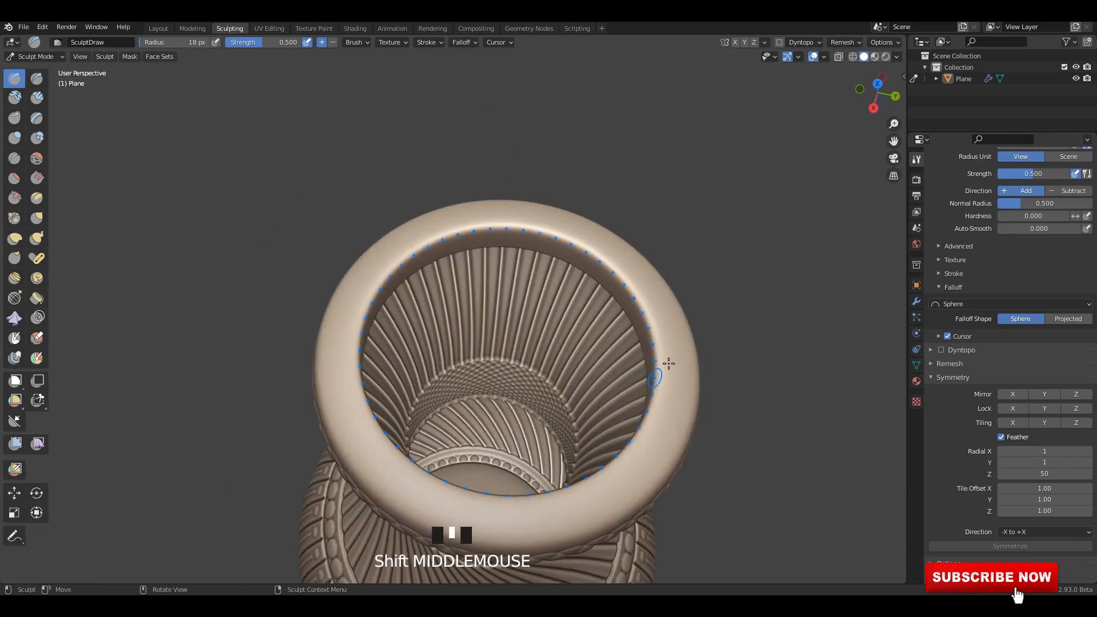
drag(674, 365, 677, 394)
scroll(662, 399, down, 2)
scroll(640, 357, up, 2)
mouse_move(657, 400)
middle_down()
mouse_move(640, 357)
mouse_move(654, 391)
middle_up()
shift+middle_drag(654, 392, 638, 359)
key(ctrl+z)
drag(638, 358, 649, 373)
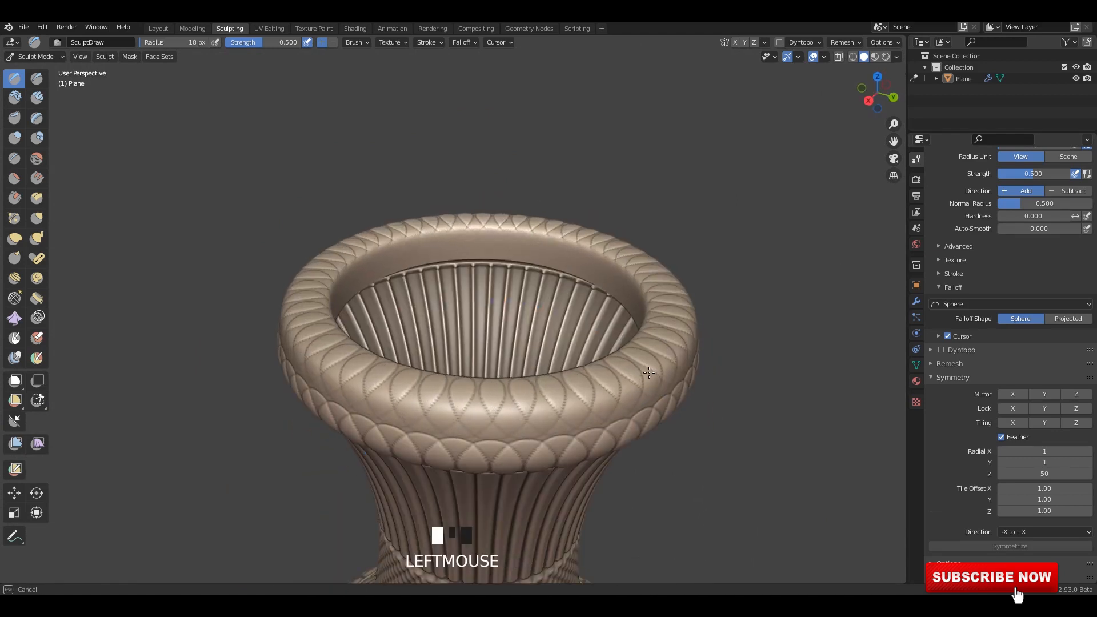
Switch to the Layout workspace and inspect the whole sculpted vase from several angles.
scroll(649, 373, down, 4)
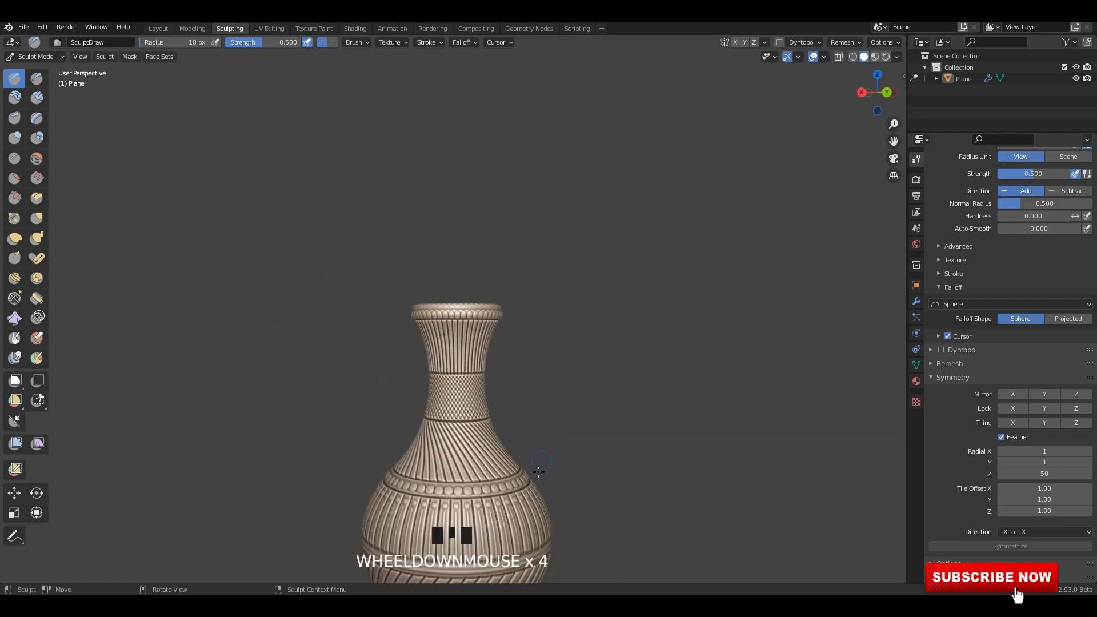
middle_drag(649, 373, 629, 274)
click(158, 28)
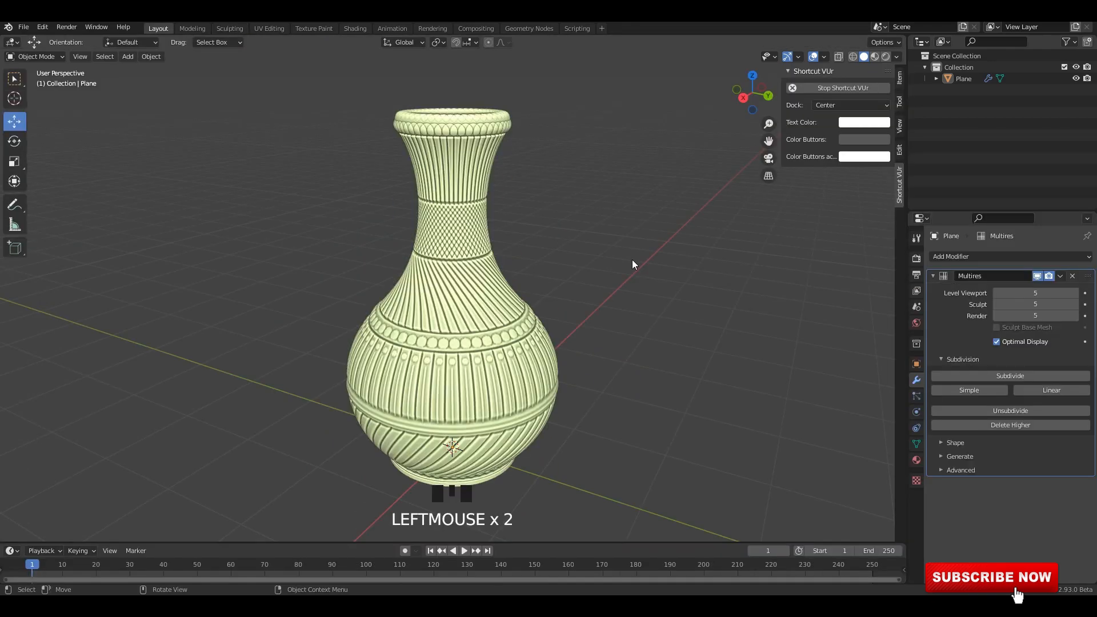
scroll(527, 233, down, 2)
scroll(527, 233, up, 2)
click(502, 231)
middle_drag(502, 231, 547, 184)
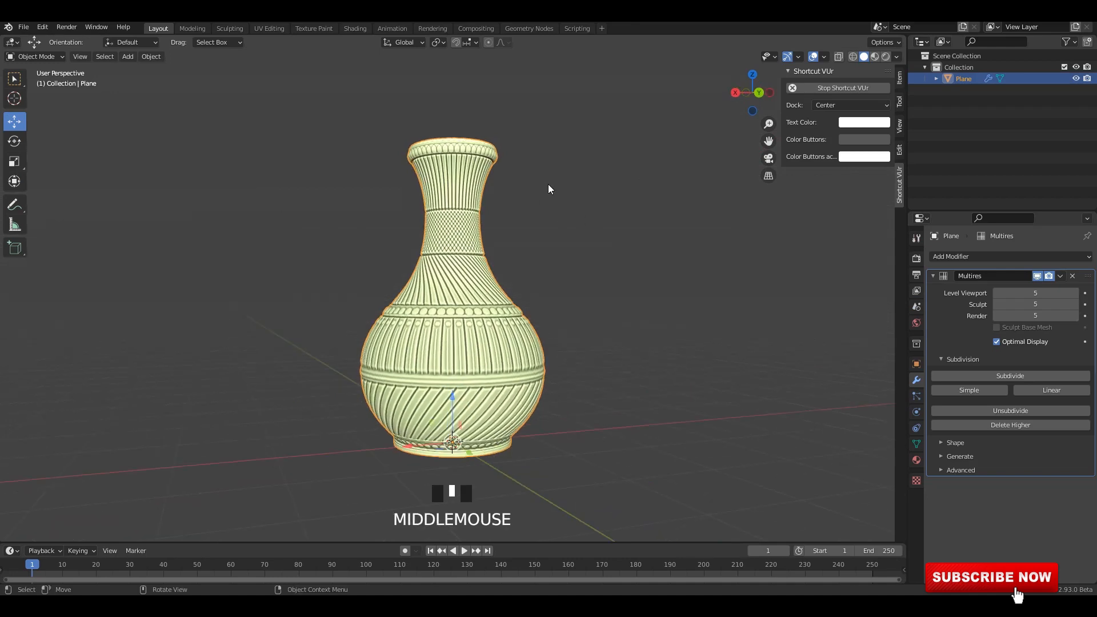
key(grave)
middle_drag(618, 240, 631, 267)
click(635, 226)
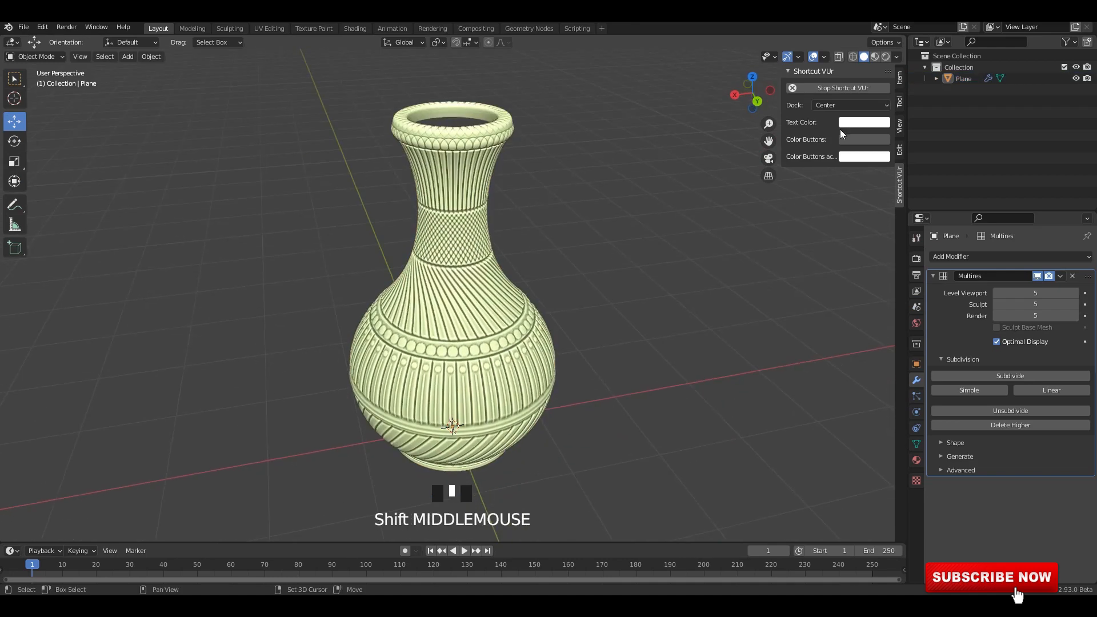
Preview the vase in Material Preview shading and return the viewport to Solid shading.
click(874, 56)
click(616, 228)
middle_drag(616, 228, 685, 209)
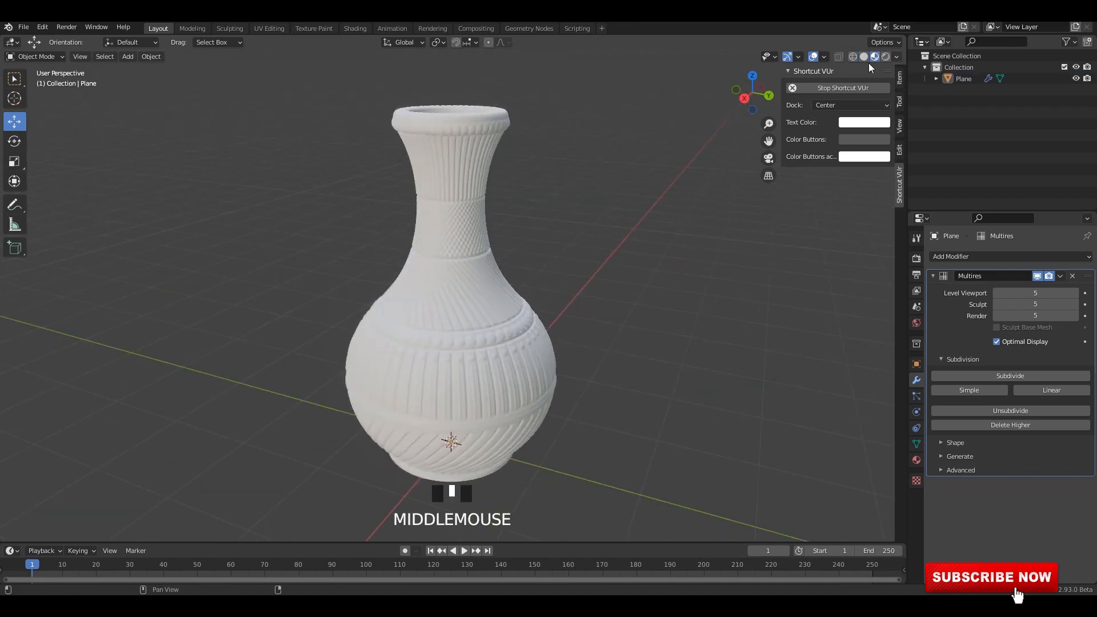
click(863, 56)
click(637, 243)
scroll(623, 247, down, 1)
mouse_move(573, 265)
shift+middle_down()
mouse_move(577, 246)
mouse_move(544, 267)
mouse_move(581, 268)
shift+middle_up()
click(581, 268)
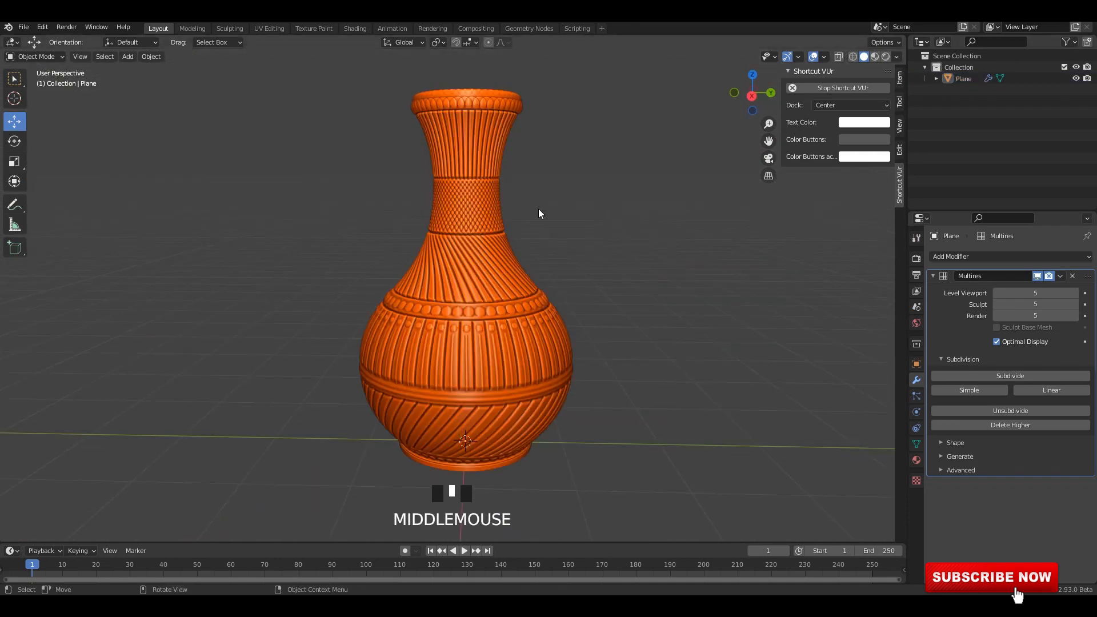
Export the high-poly vase as an FBX file named Hp, limited to selected objects.
middle_drag(538, 213, 489, 256)
key(F4)
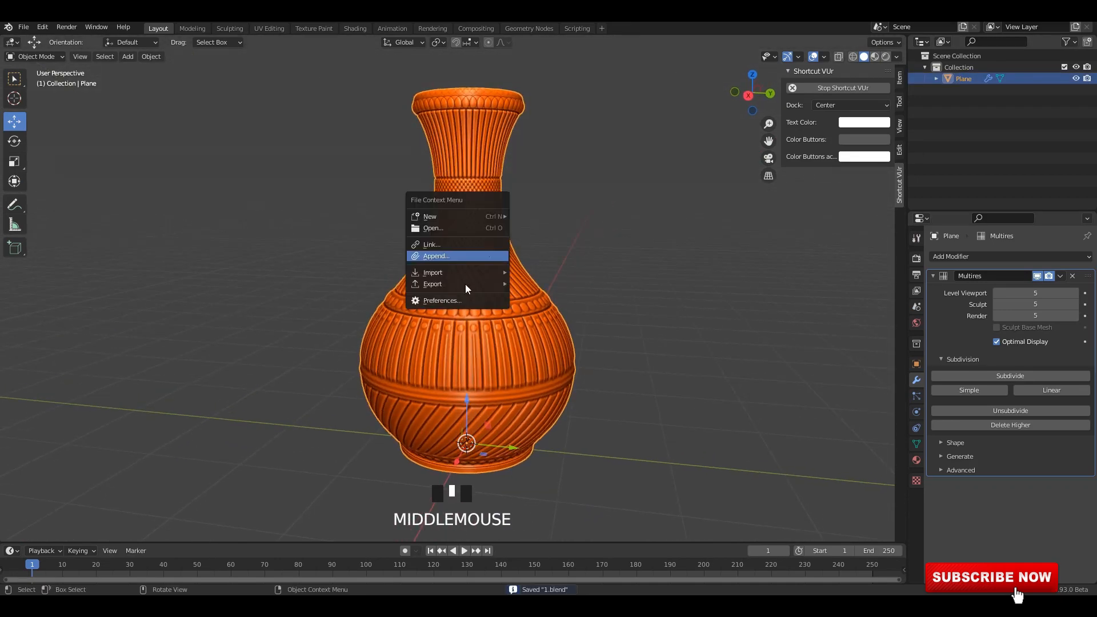
mouse_move(465, 284)
click(556, 374)
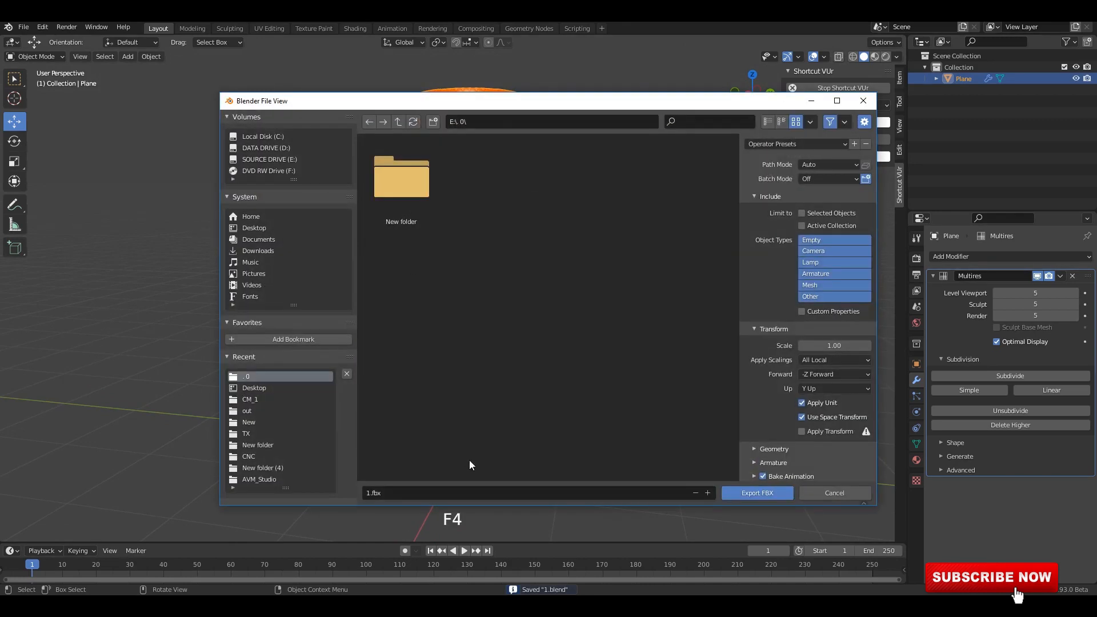
click(817, 215)
click(431, 492)
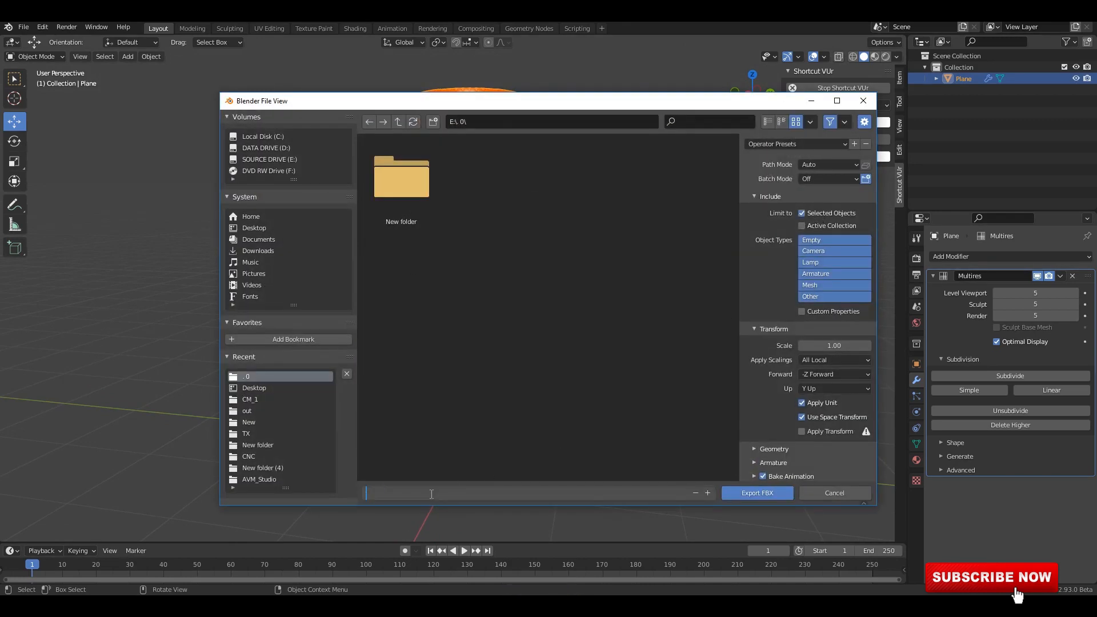
text(Hp)
key(Return)
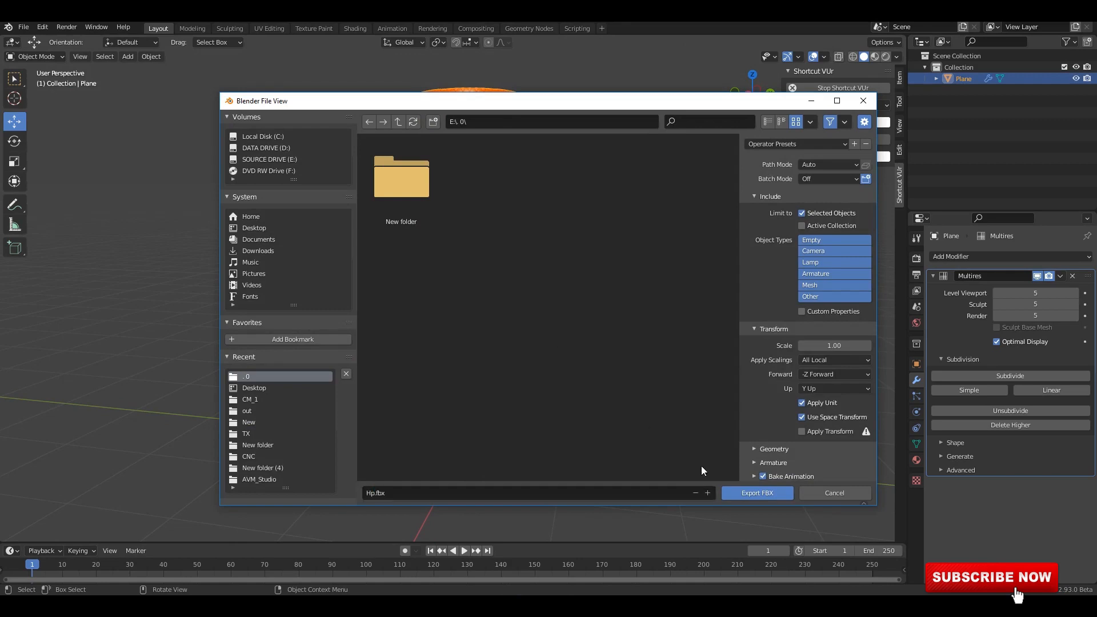
click(757, 493)
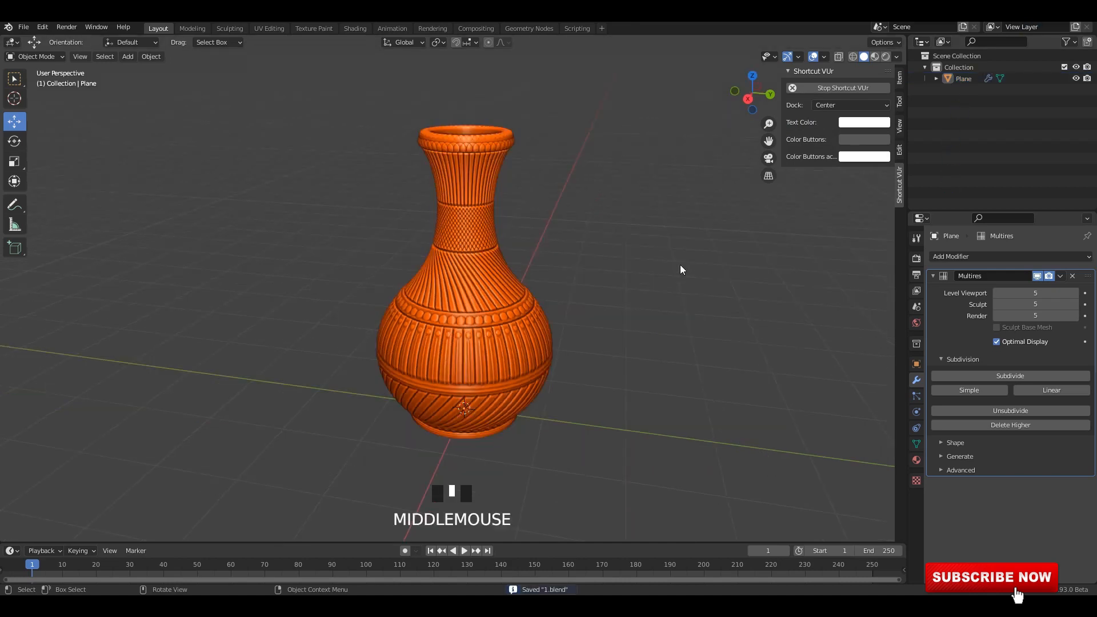
Turn off the viewport display of the vase's Multires modifier to get the smooth low-poly shape.
middle_drag(681, 270, 668, 281)
click(506, 335)
click(935, 276)
click(1036, 276)
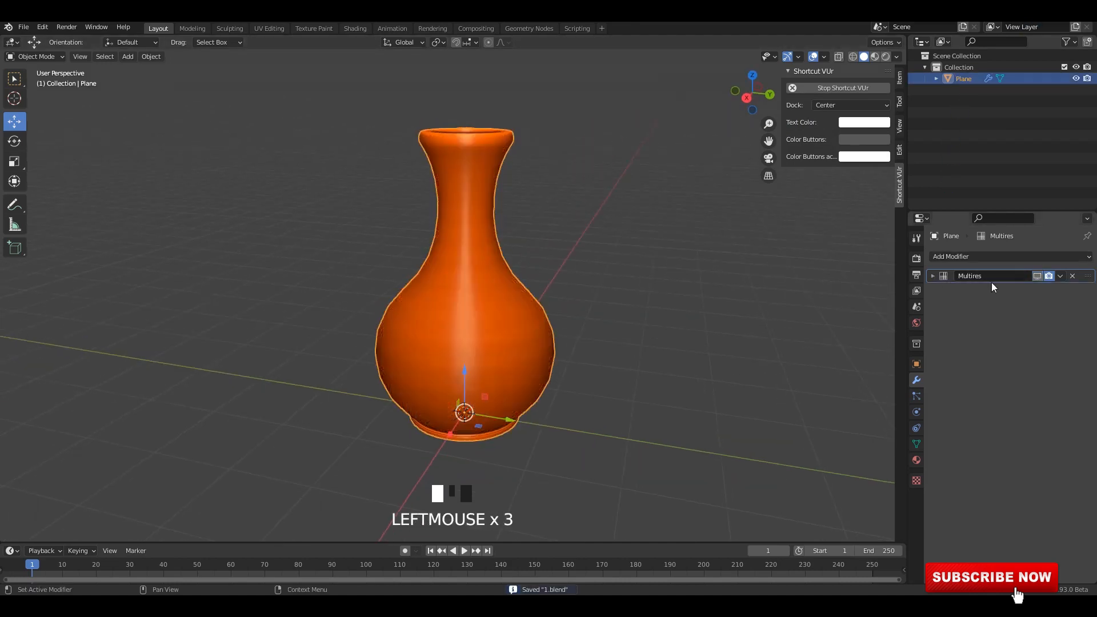
middle_drag(521, 290, 488, 300)
key(ctrl+1)
click(617, 252)
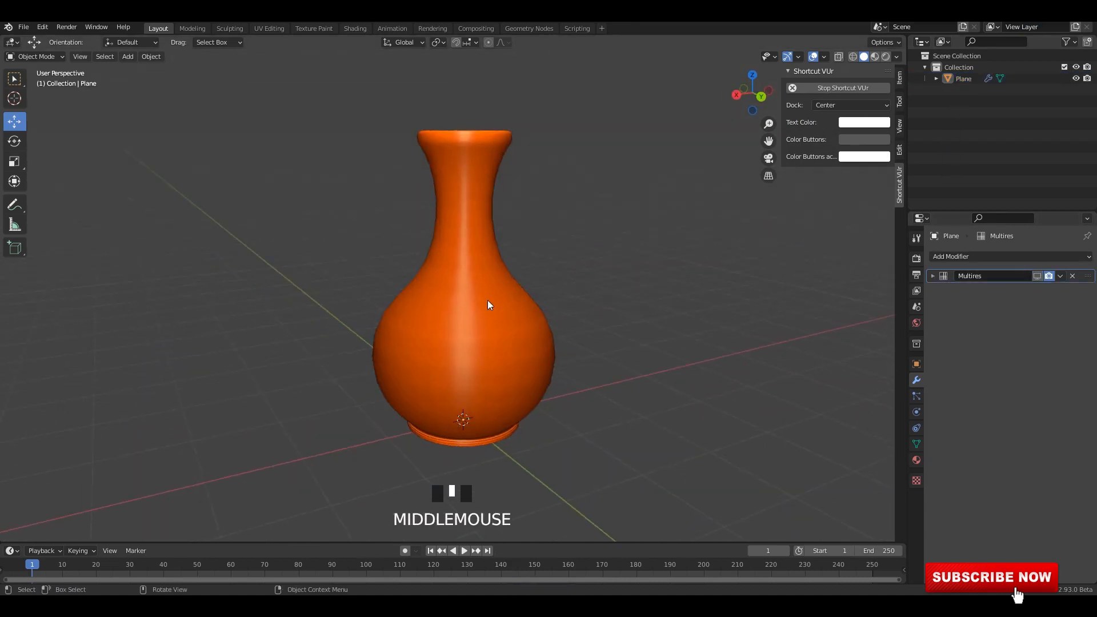
Add a Subdivision Surface modifier to the low-poly vase.
click(488, 302)
click(952, 255)
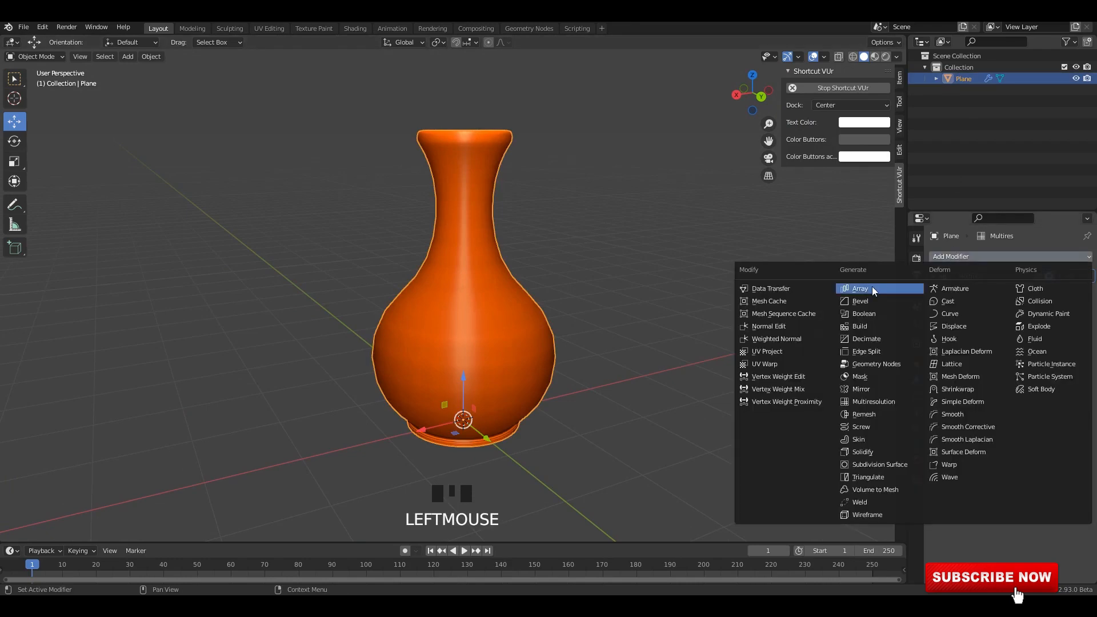
click(896, 466)
middle_drag(688, 303, 671, 292)
click(671, 293)
middle_drag(493, 289, 488, 290)
click(499, 284)
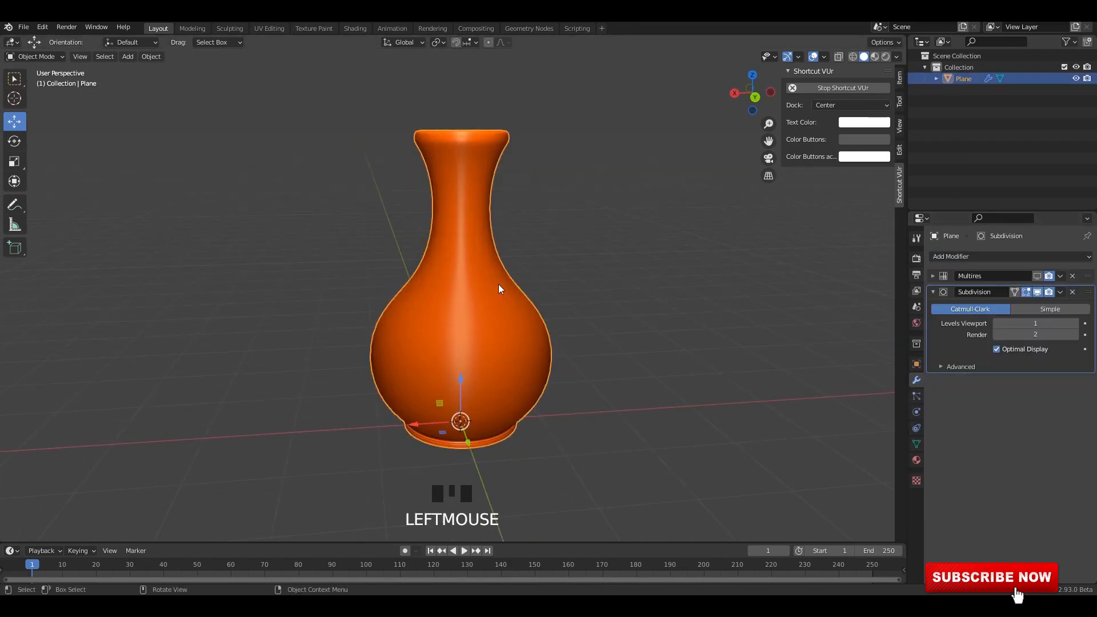
Export the low-poly vase as an FBX file named Lp, limited to selected objects.
key(F4)
mouse_move(499, 284)
click(555, 370)
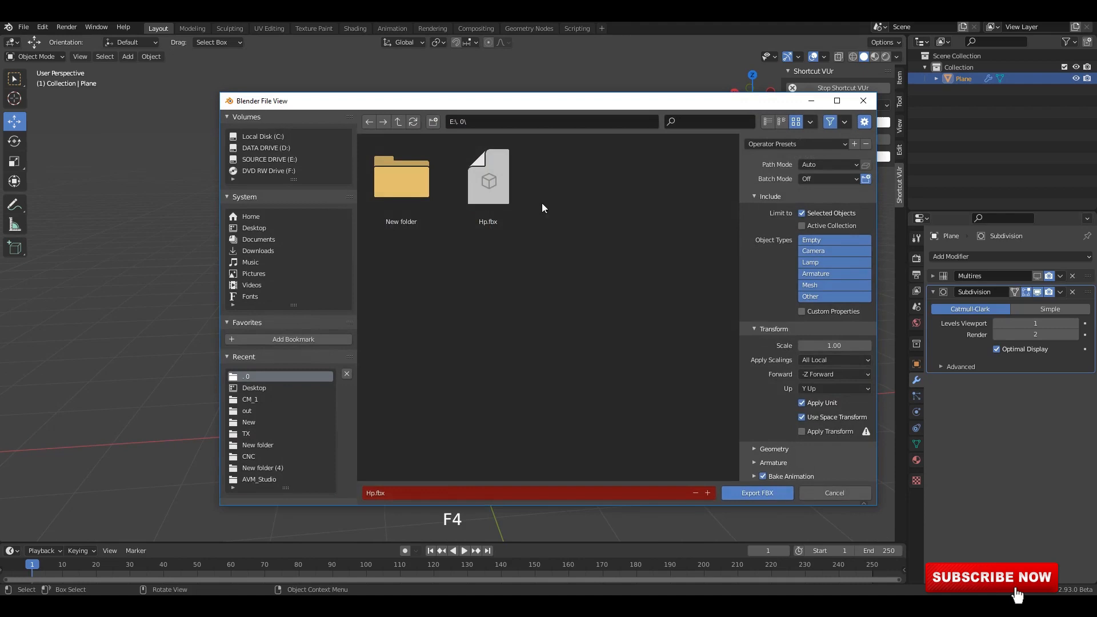
click(462, 491)
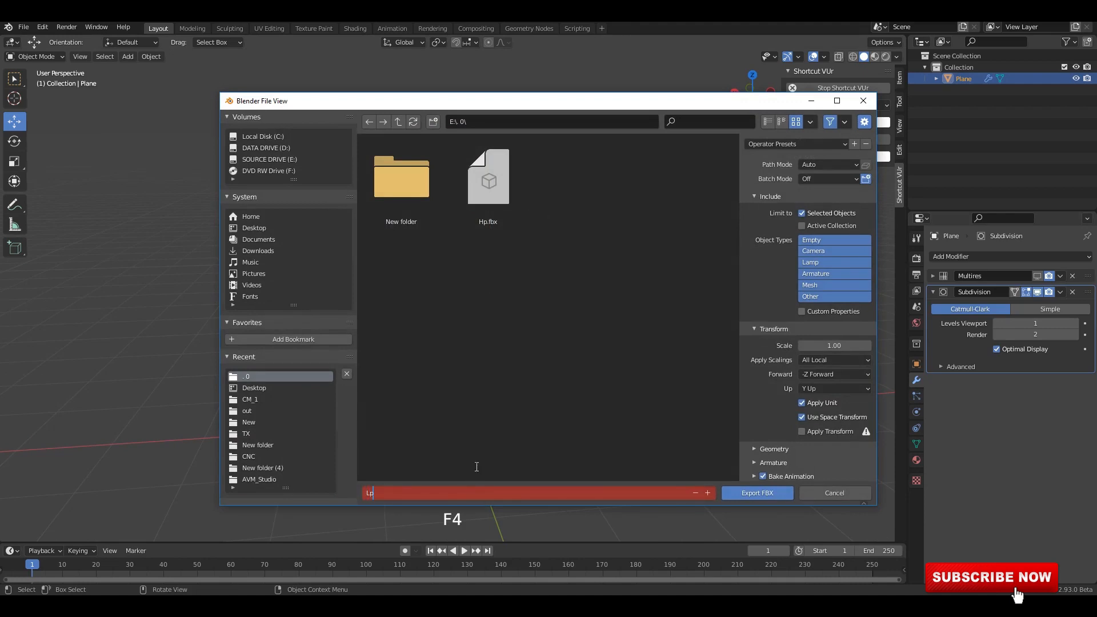
text(Lp)
click(751, 495)
middle_drag(522, 286, 557, 252)
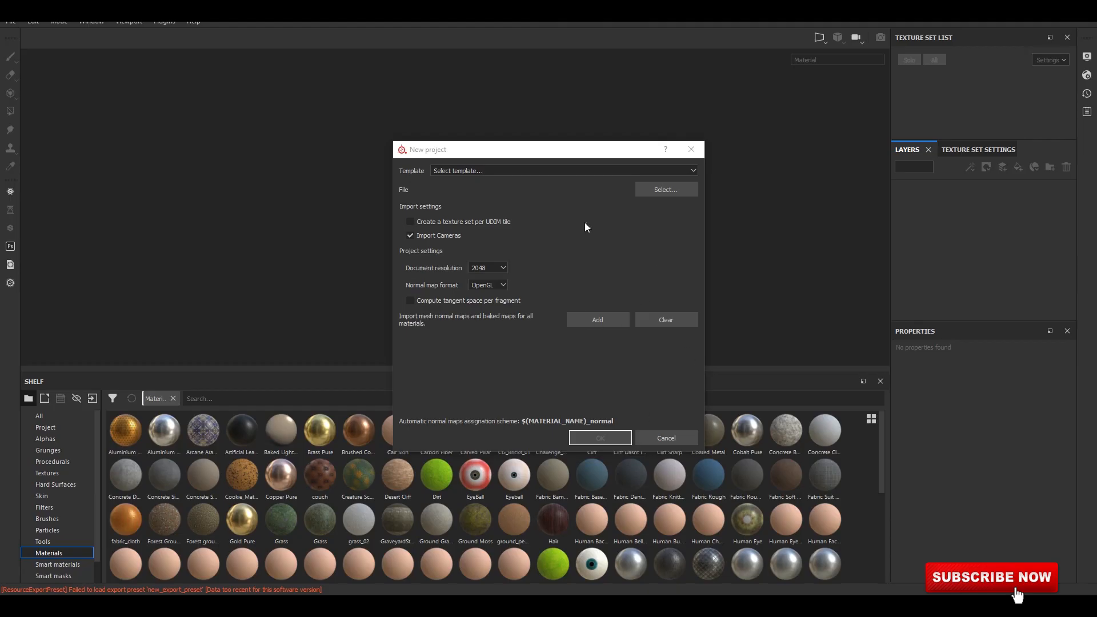
Switch to Substance Painter and create a new project from Lp.fbx at 2048 document resolution with the OpenGL normal map format.
click(665, 189)
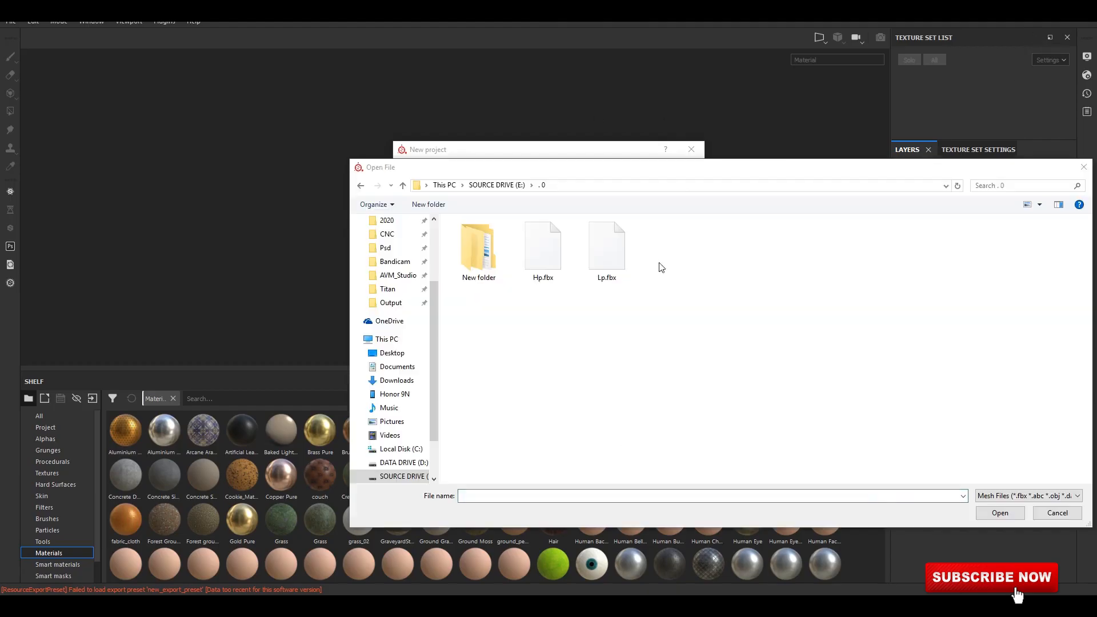
click(607, 250)
click(1000, 513)
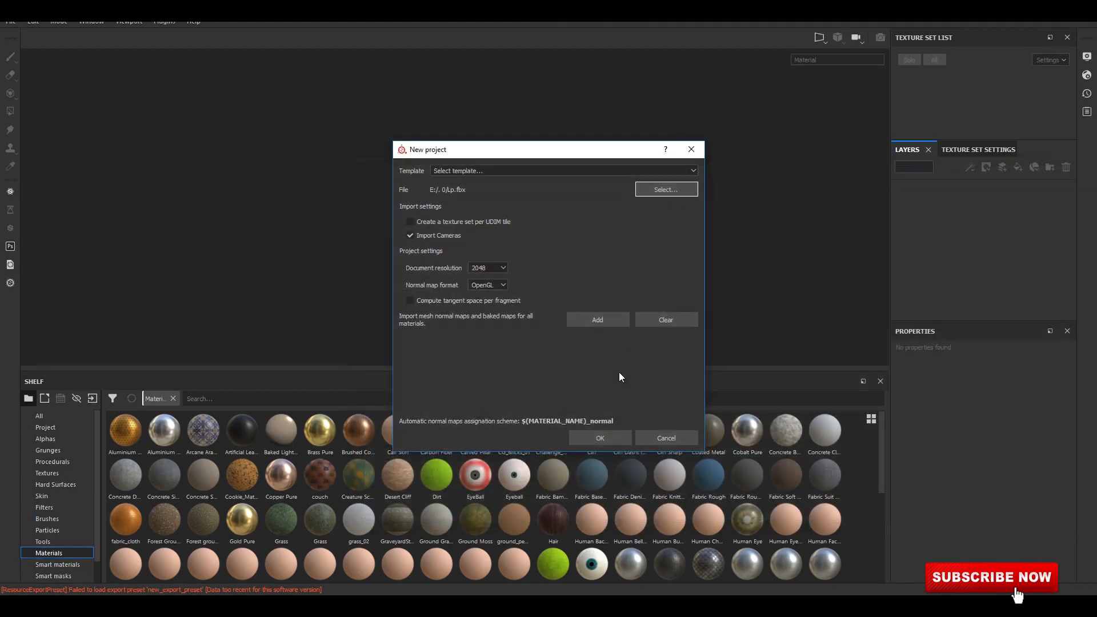
click(599, 438)
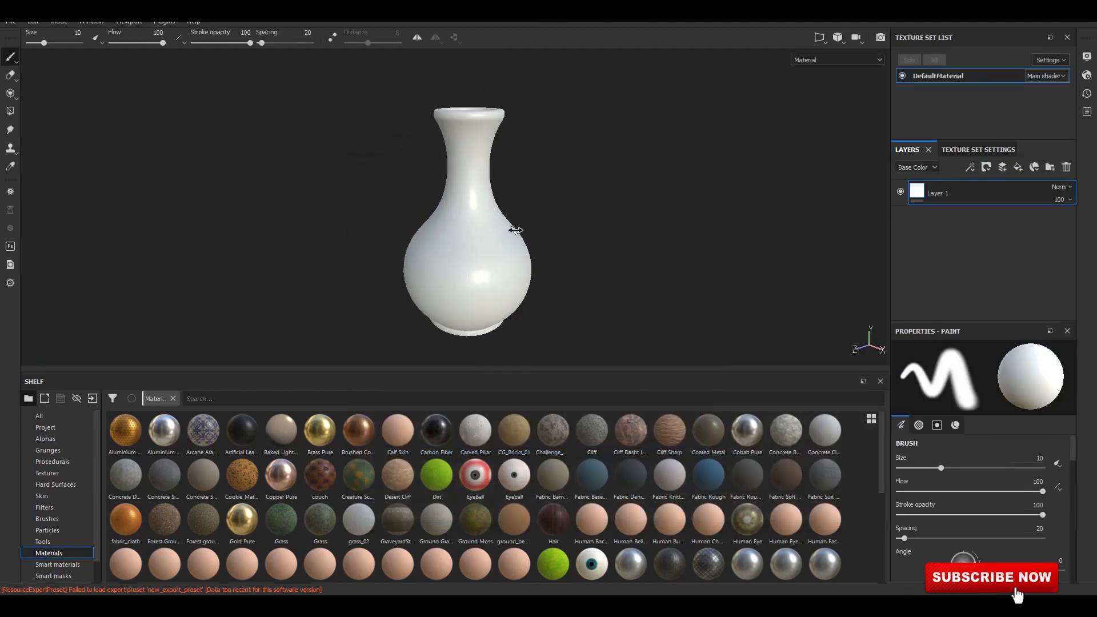
shift+right_drag(516, 230, 524, 235)
Add an ambient occlusion channel to the DefaultMaterial texture set.
click(994, 149)
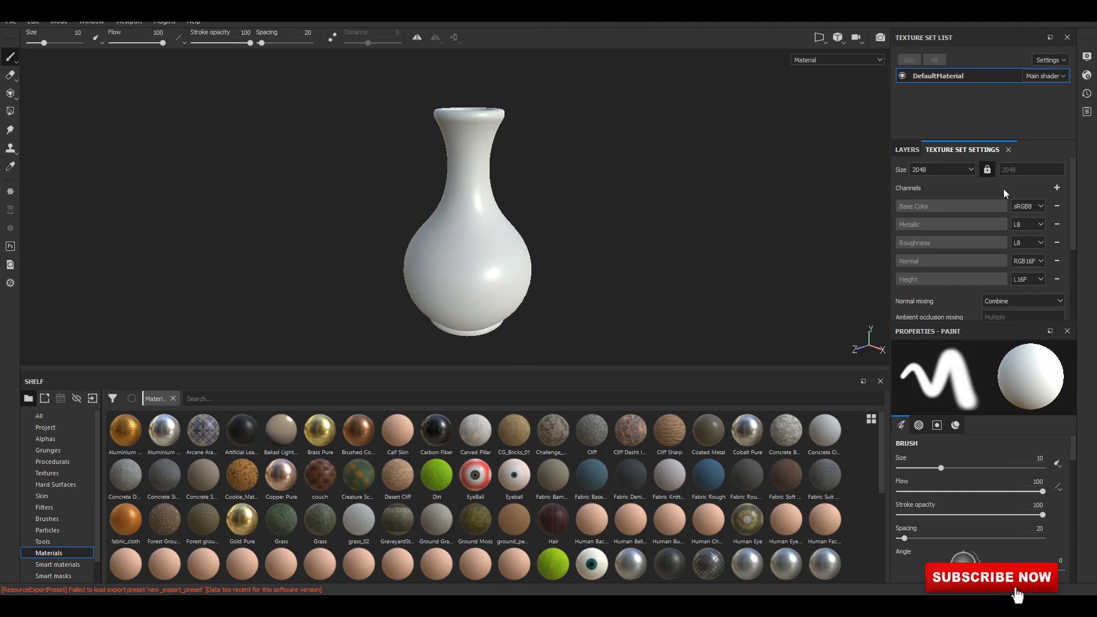
click(1056, 188)
scroll(1027, 221, down, 3)
Choose the baking output size, load Hp.fbx as the high definition mesh and bake the DefaultMaterial mesh maps.
click(1033, 228)
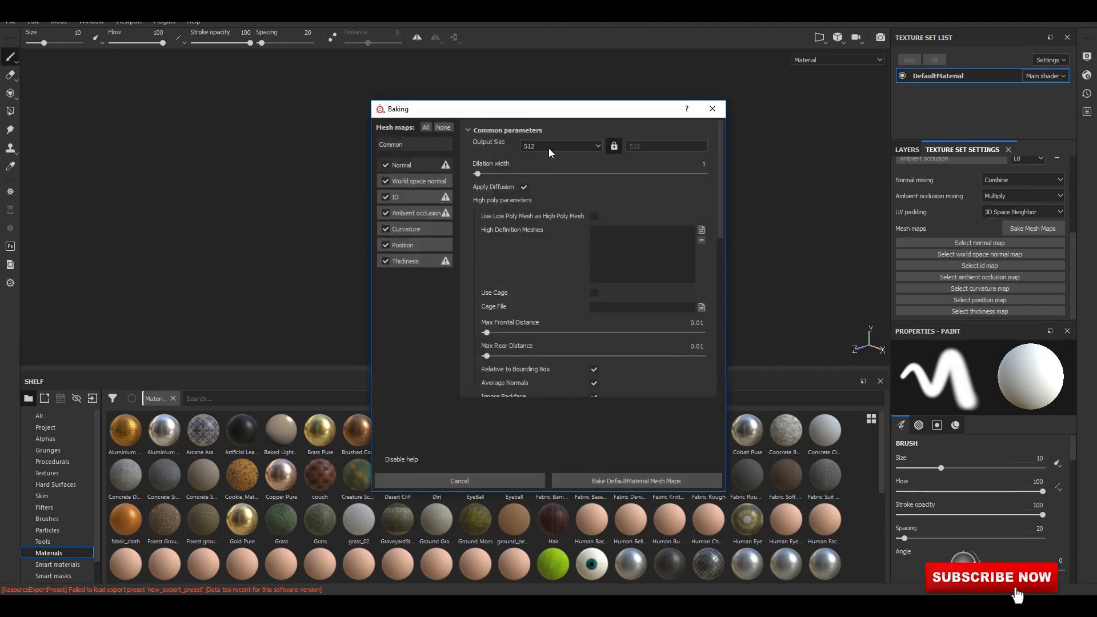
click(549, 146)
click(546, 204)
click(701, 229)
click(543, 211)
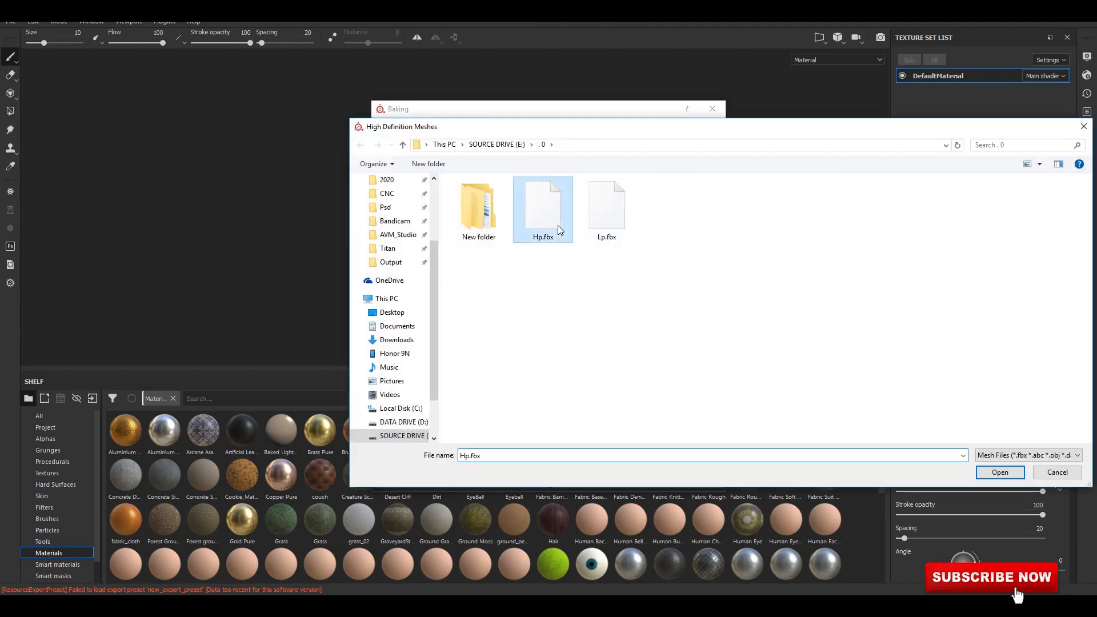
click(999, 472)
click(676, 483)
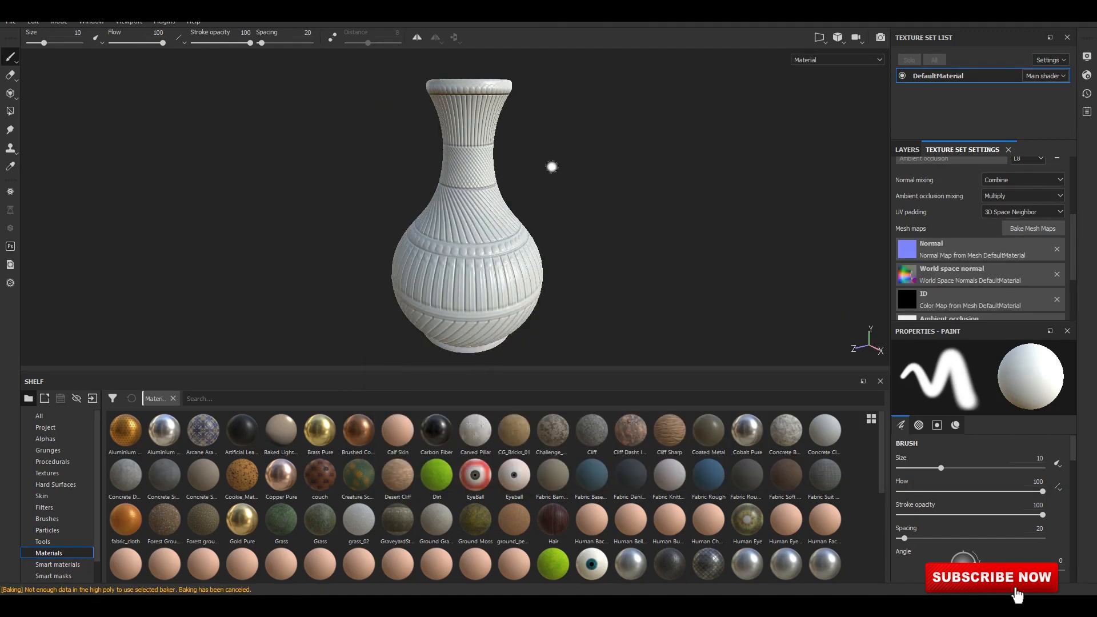
Remove Layer 1 and apply the Brass_Old smart material to the layer stack.
click(907, 151)
scroll(67, 535, down, 1)
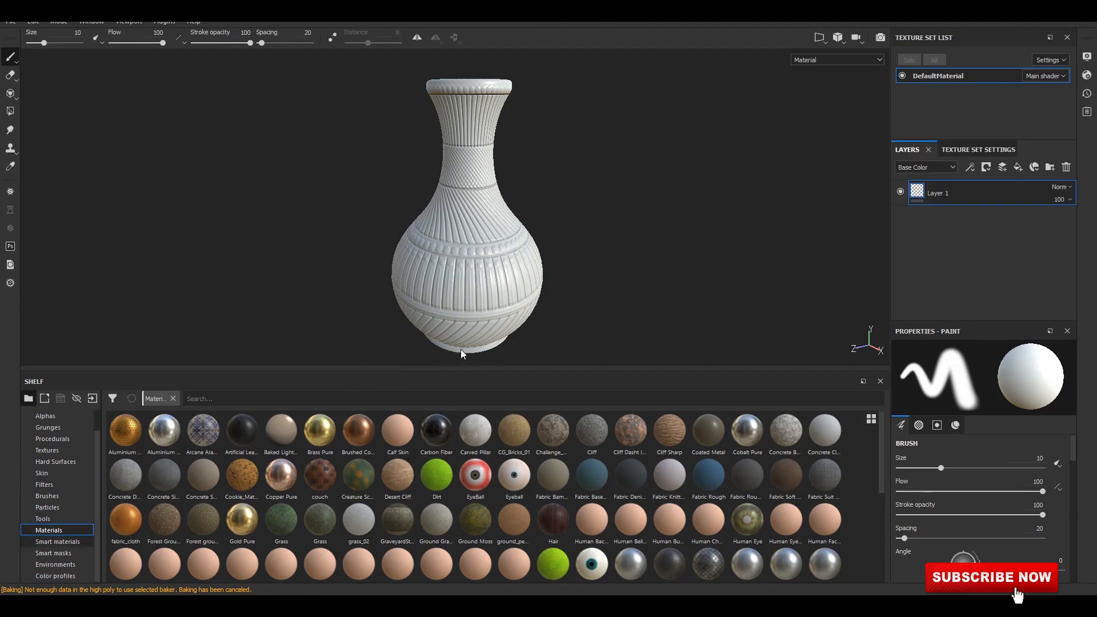
click(58, 541)
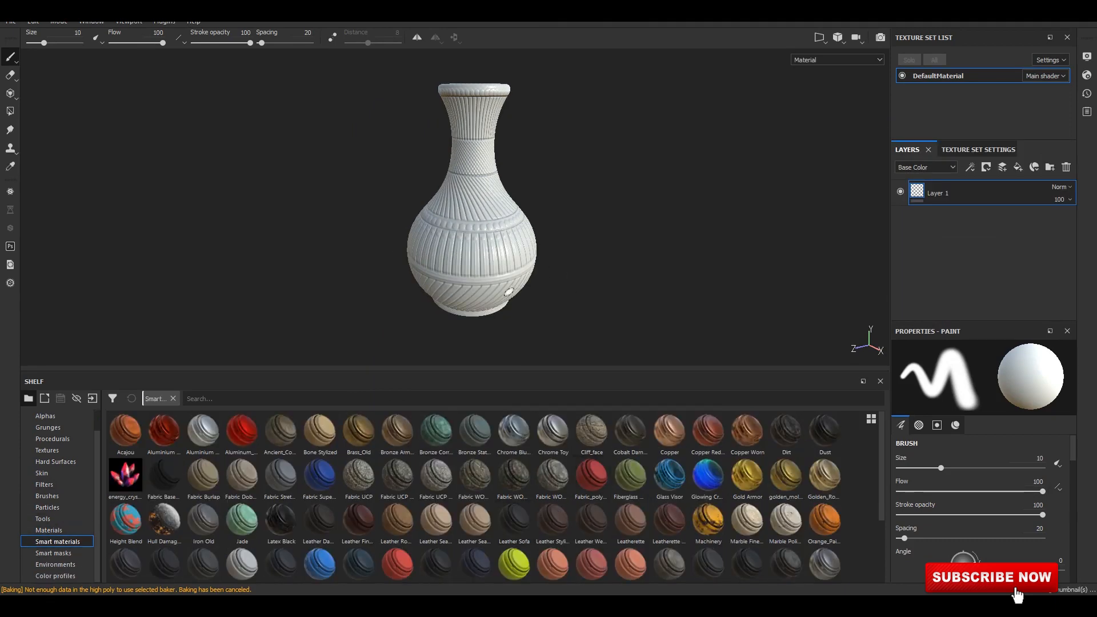
scroll(609, 509, down, 2)
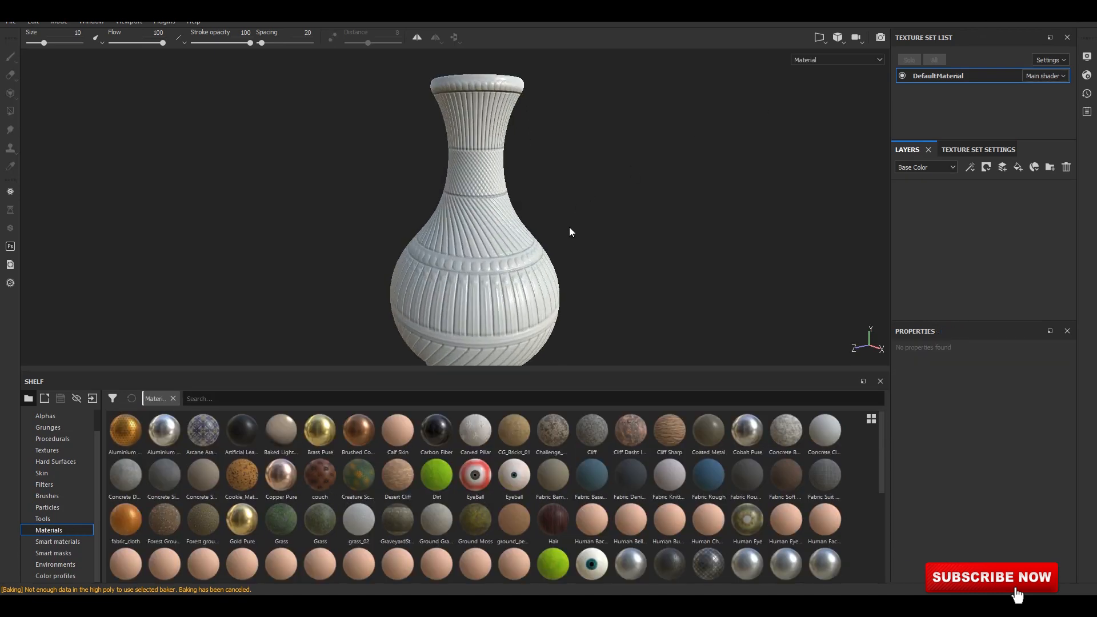
mouse_move(568, 232)
shift+right_down()
mouse_move(649, 222)
mouse_move(549, 228)
mouse_move(570, 238)
shift+right_up()
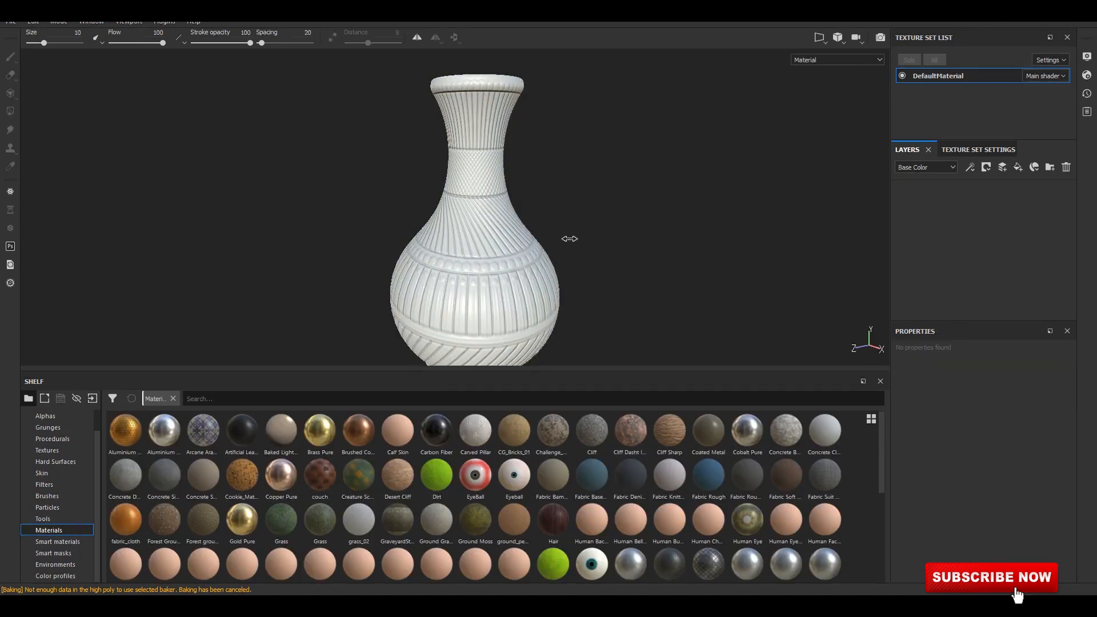
click(57, 542)
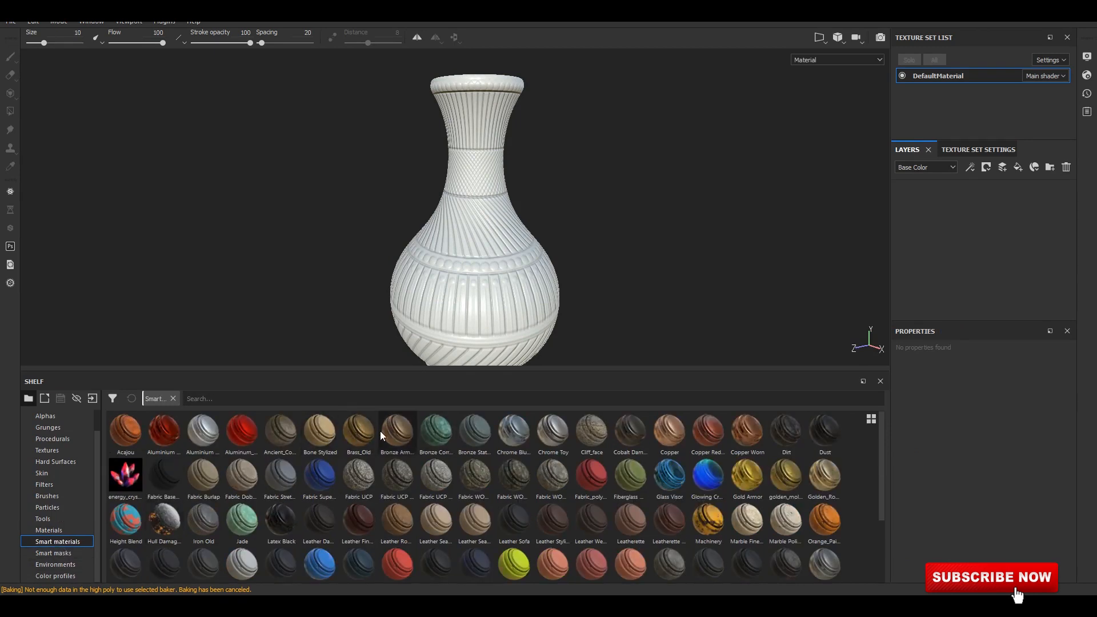
drag(359, 433, 937, 212)
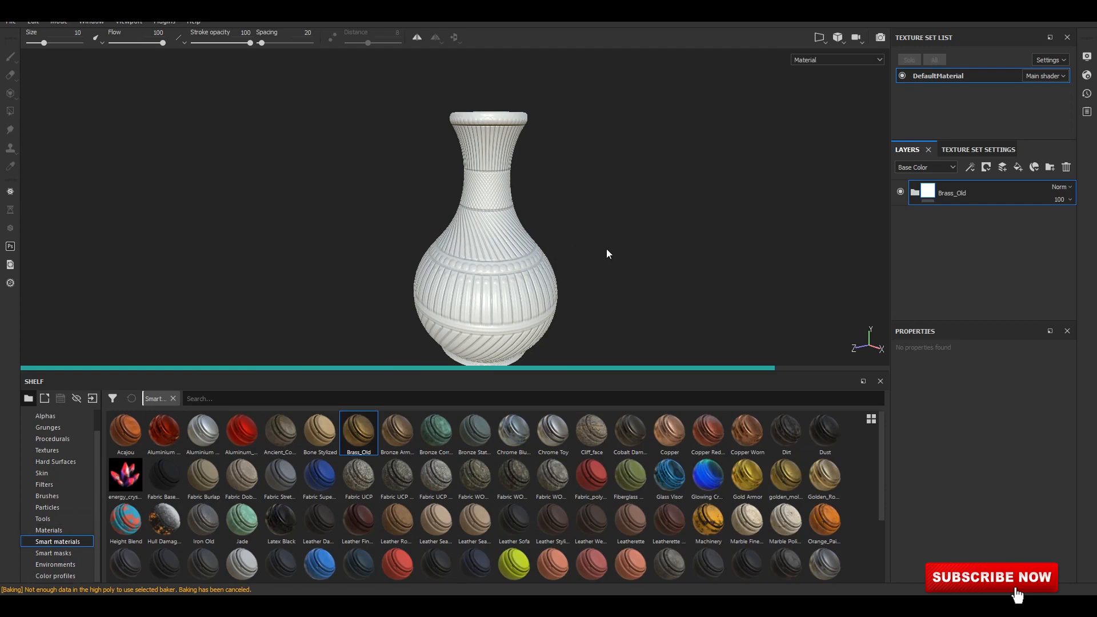
Show the base materials in the shelf.
click(40, 531)
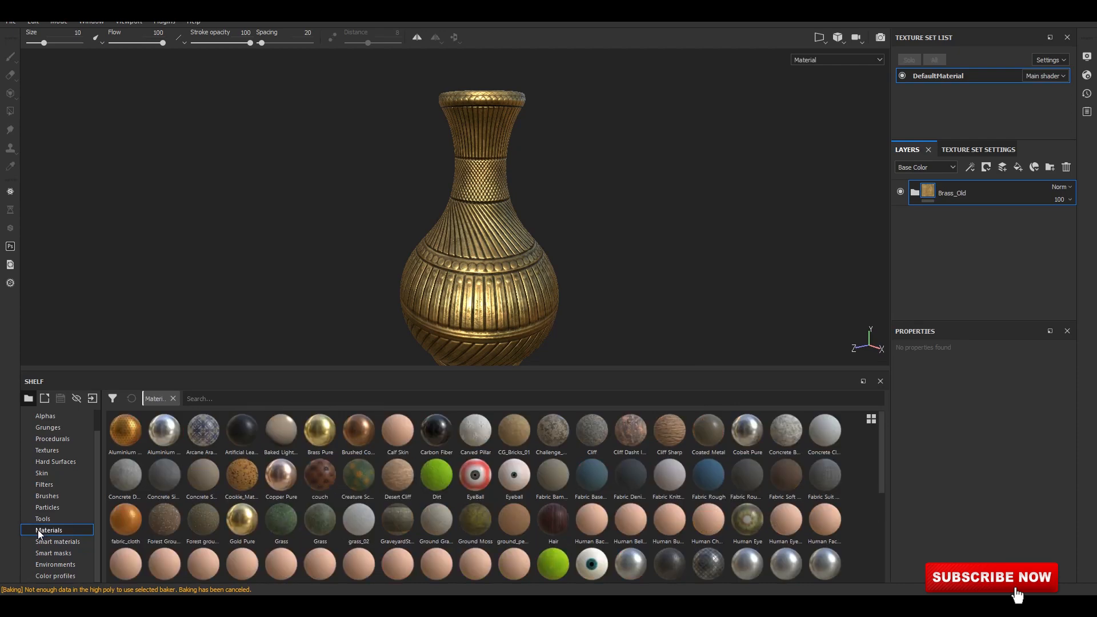
click(987, 168)
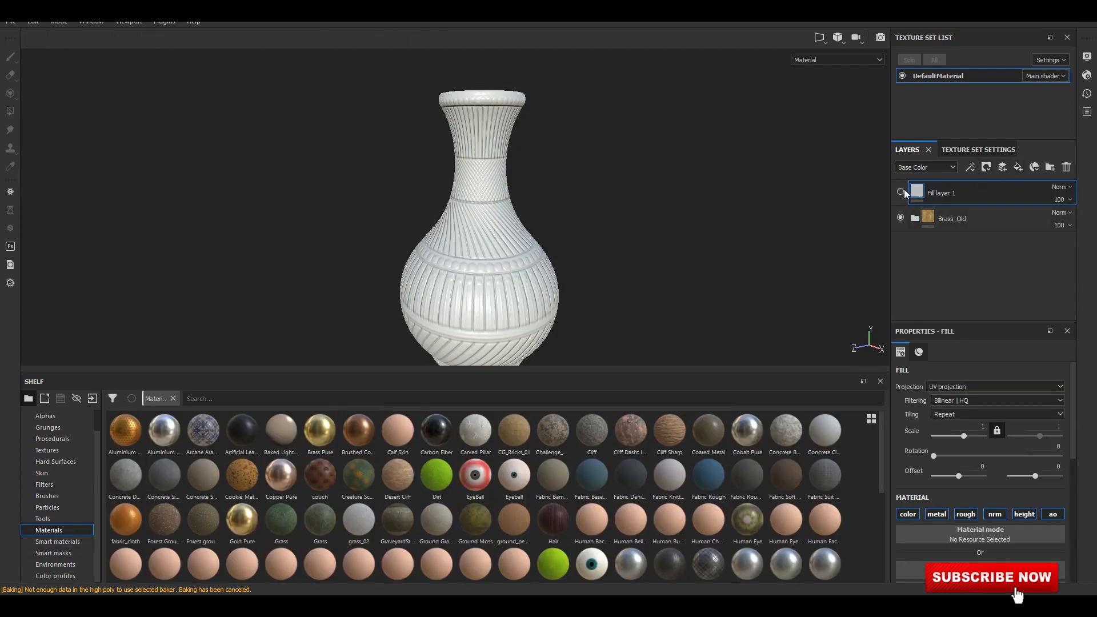
click(901, 192)
click(1068, 168)
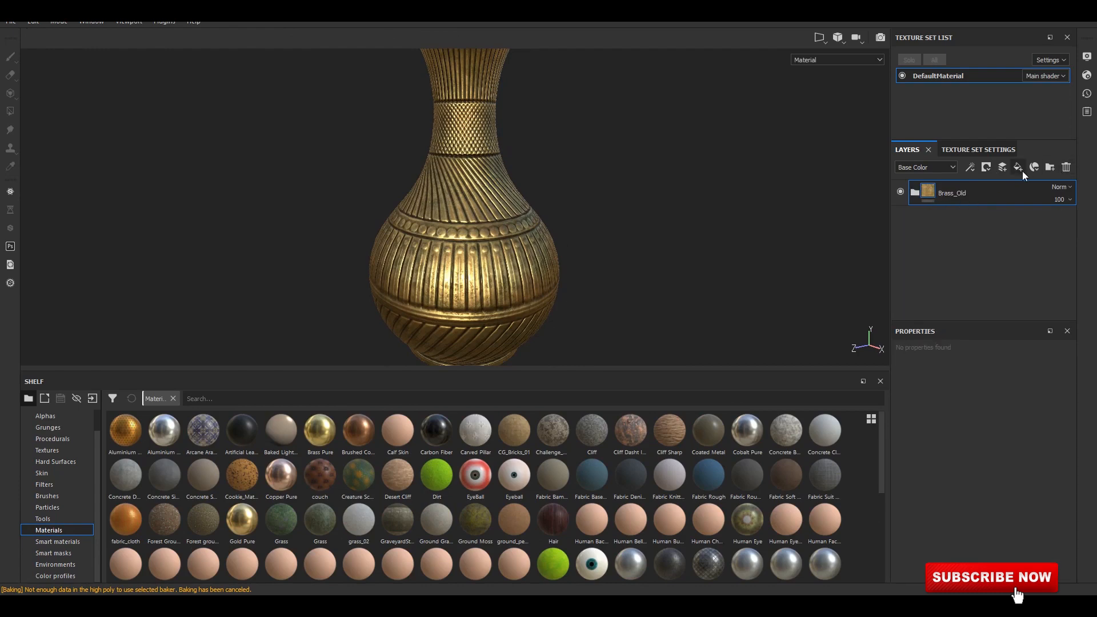
Add an empty paint layer and the Brass Pure material above Brass_Old, and hide the Brass_Old folder.
click(1002, 167)
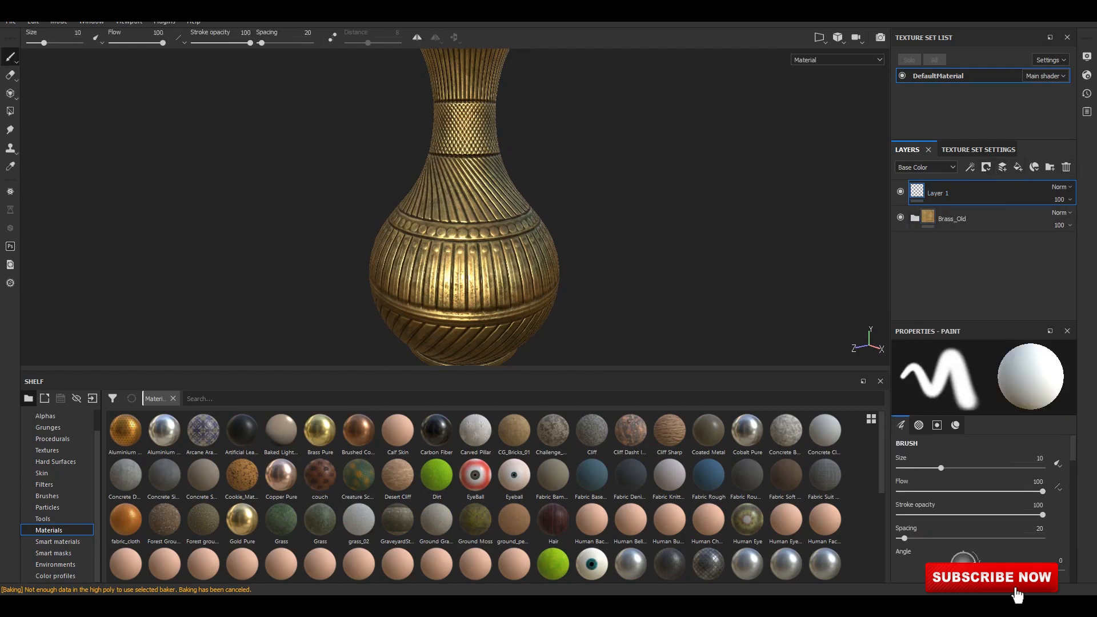
drag(320, 431, 972, 189)
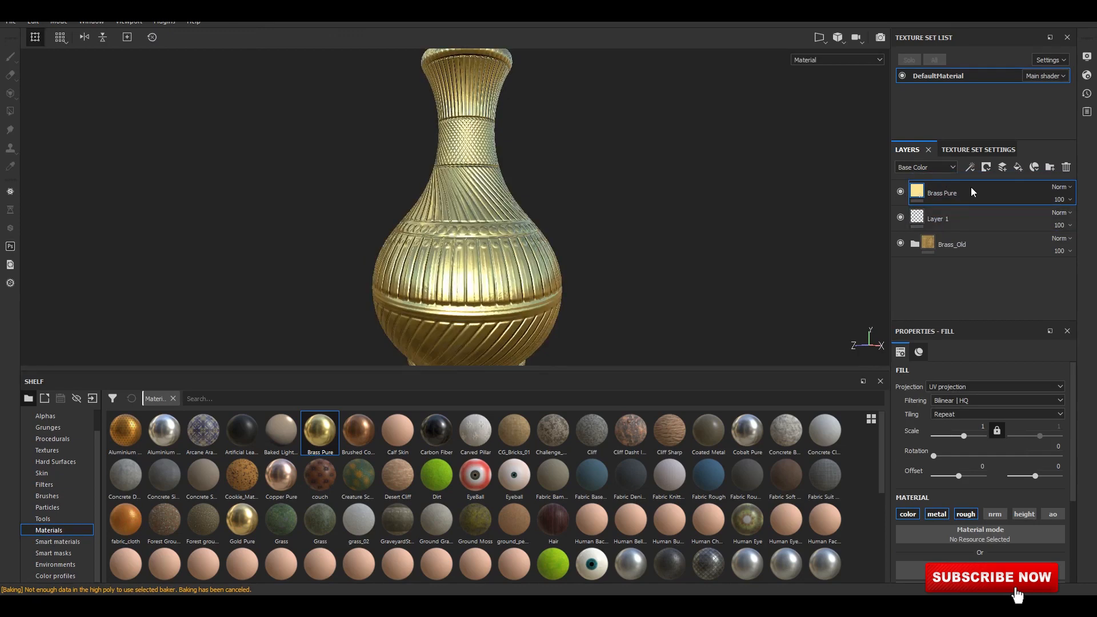
click(900, 243)
Try the Stains Surface smart mask on the Brass Pure layer with Brass_Old shown beneath it.
click(57, 553)
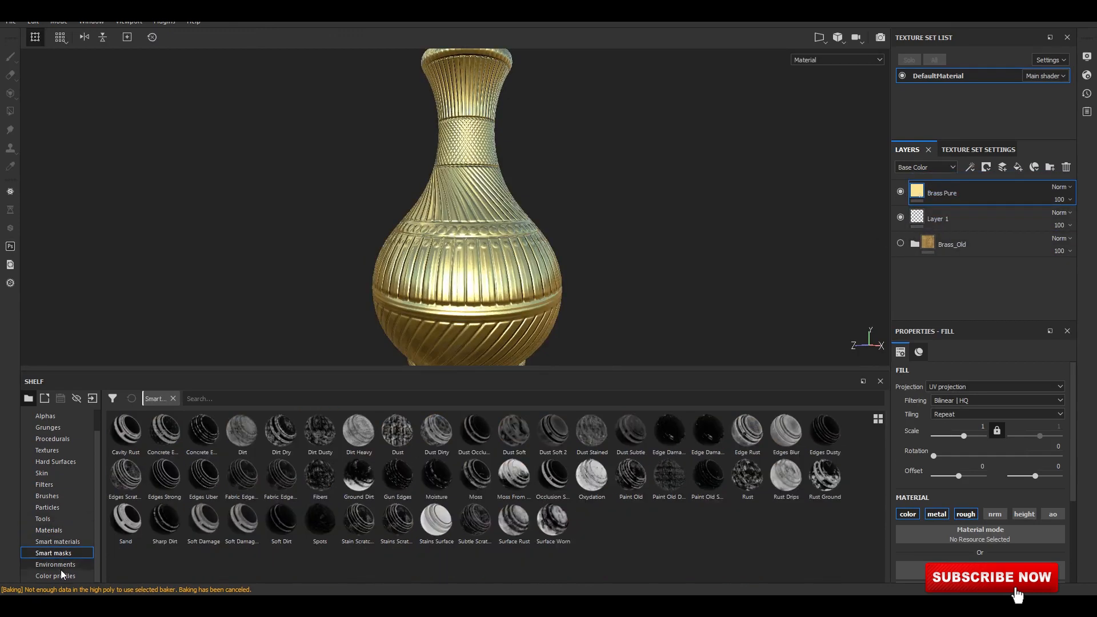
drag(437, 528, 982, 196)
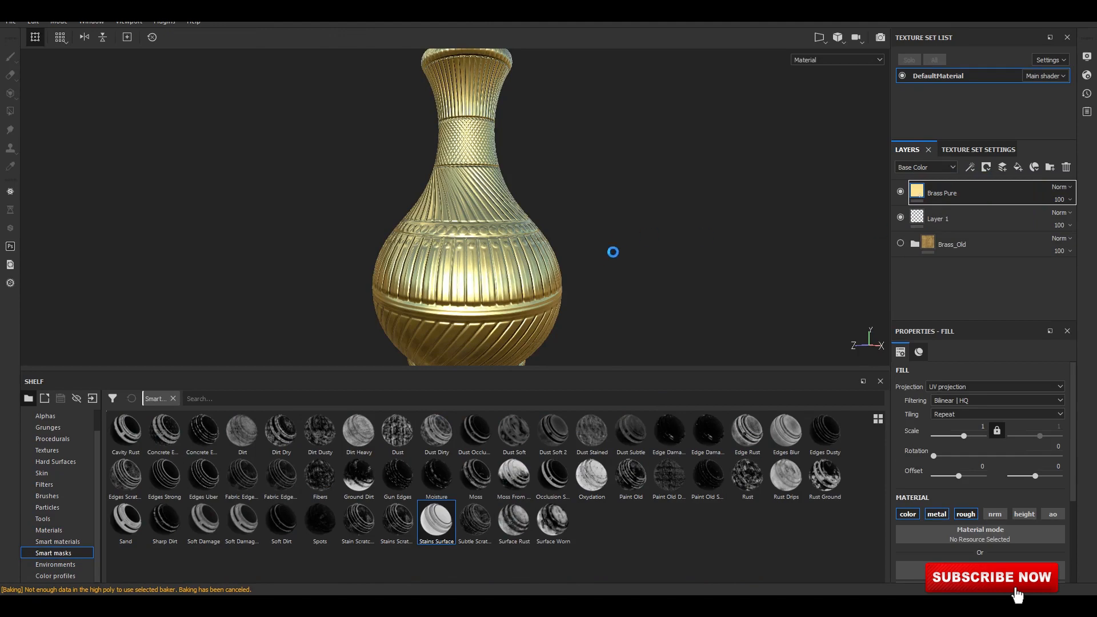
scroll(599, 261, down, 3)
alt+middle_drag(575, 276, 575, 171)
alt+drag(576, 172, 579, 221)
scroll(579, 222, up, 4)
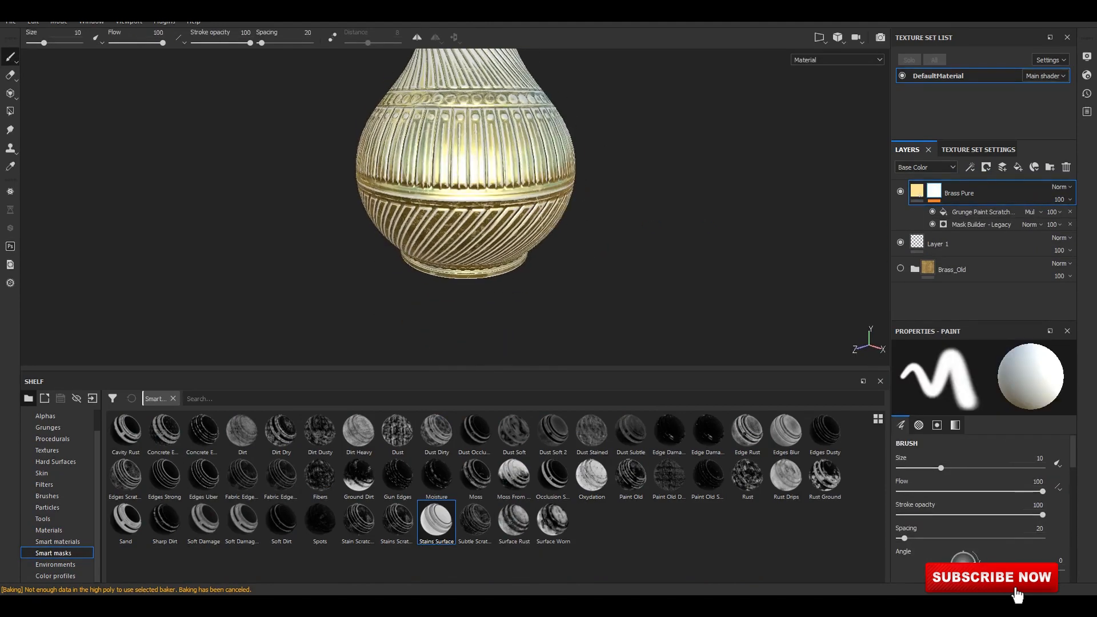
click(902, 271)
alt+middle_drag(657, 234, 678, 326)
alt+drag(678, 326, 615, 266)
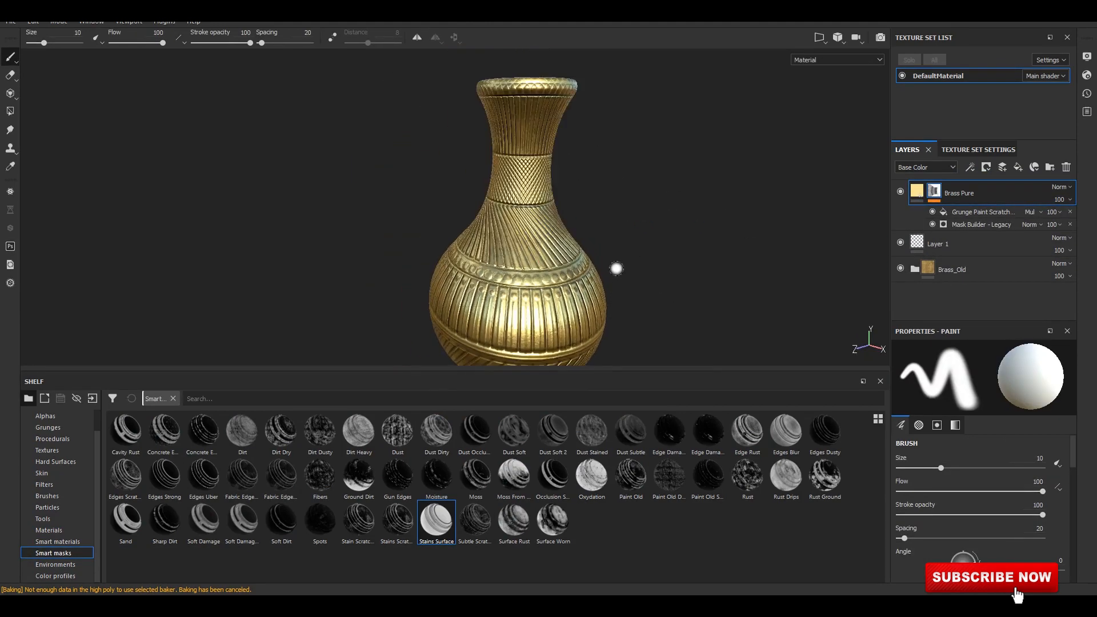
alt+middle_drag(616, 229, 619, 276)
alt+drag(620, 276, 612, 247)
Undo the Stains Surface mask and try the Edges Blur smart mask on the Brass Pure layer.
key(ctrl+z)
key(ctrl+z)
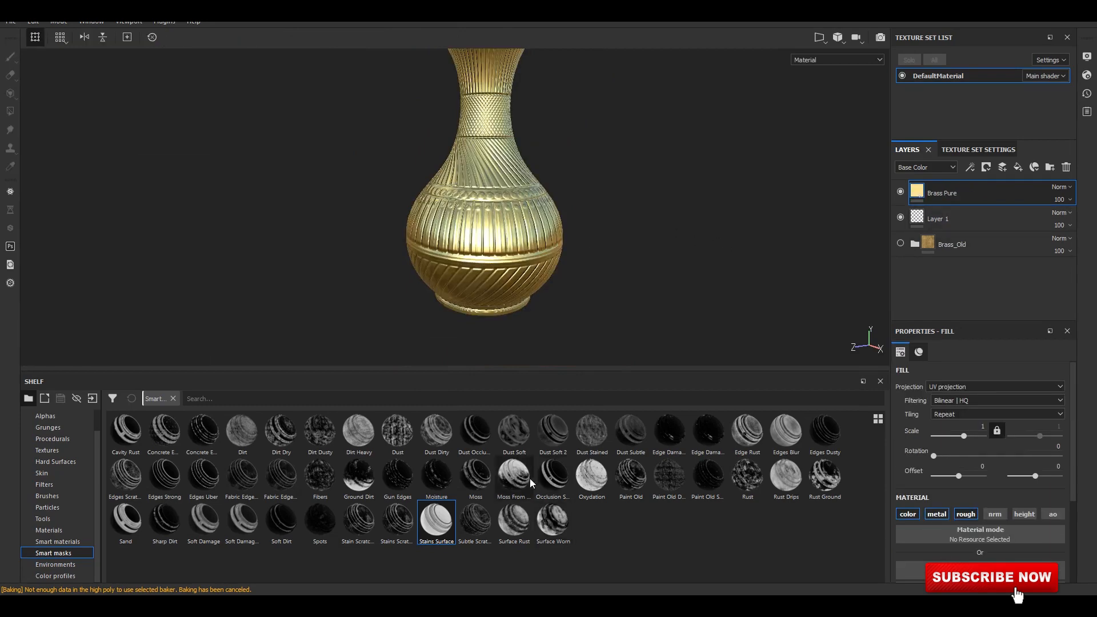
drag(748, 432, 962, 201)
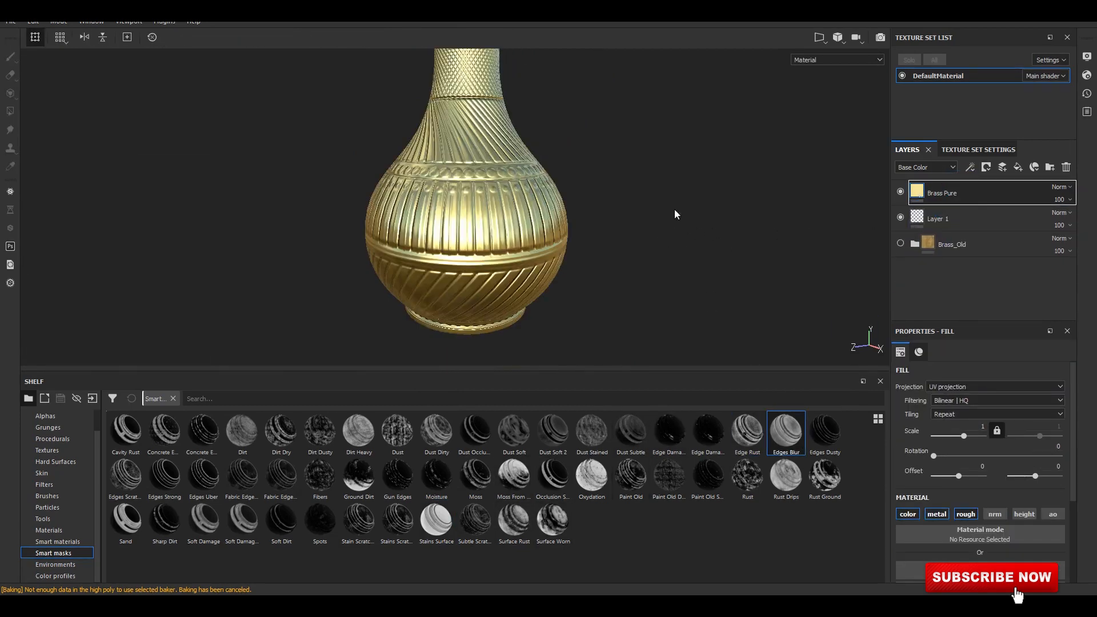
Apply the Edge Rust smart mask to the Brass Pure layer and make the Brass_Old folder visible.
drag(748, 431, 982, 189)
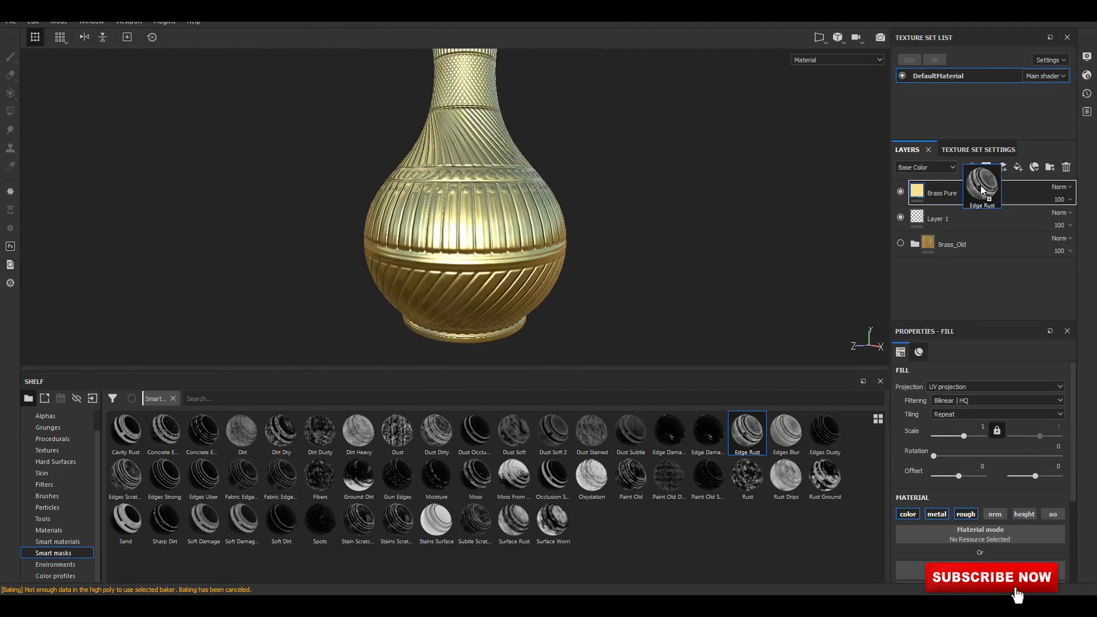
drag(983, 190, 983, 192)
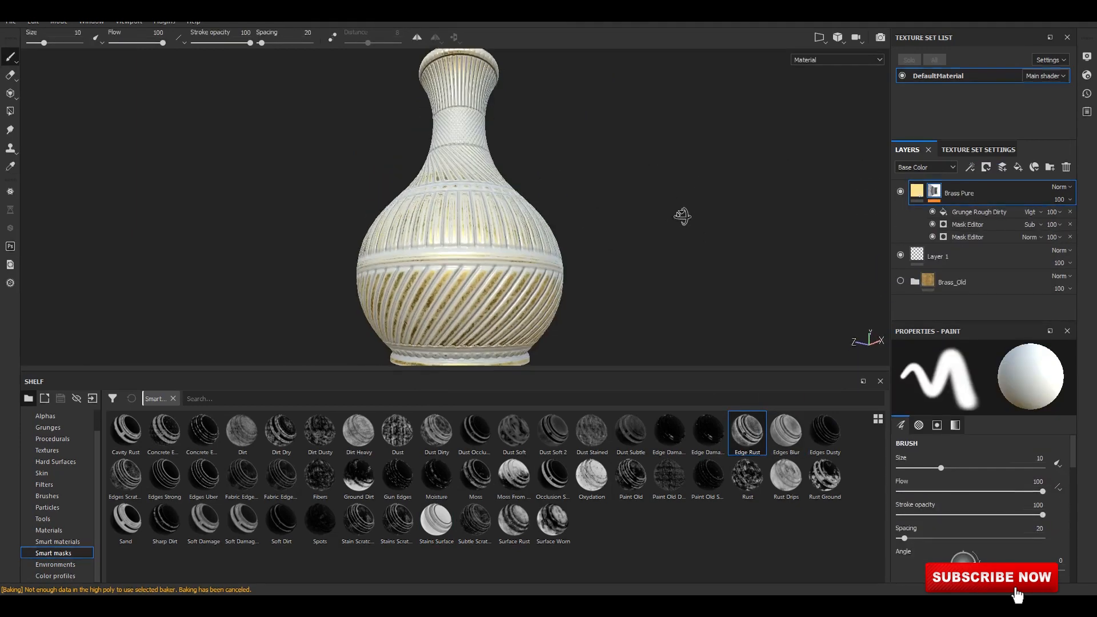
scroll(682, 216, up, 3)
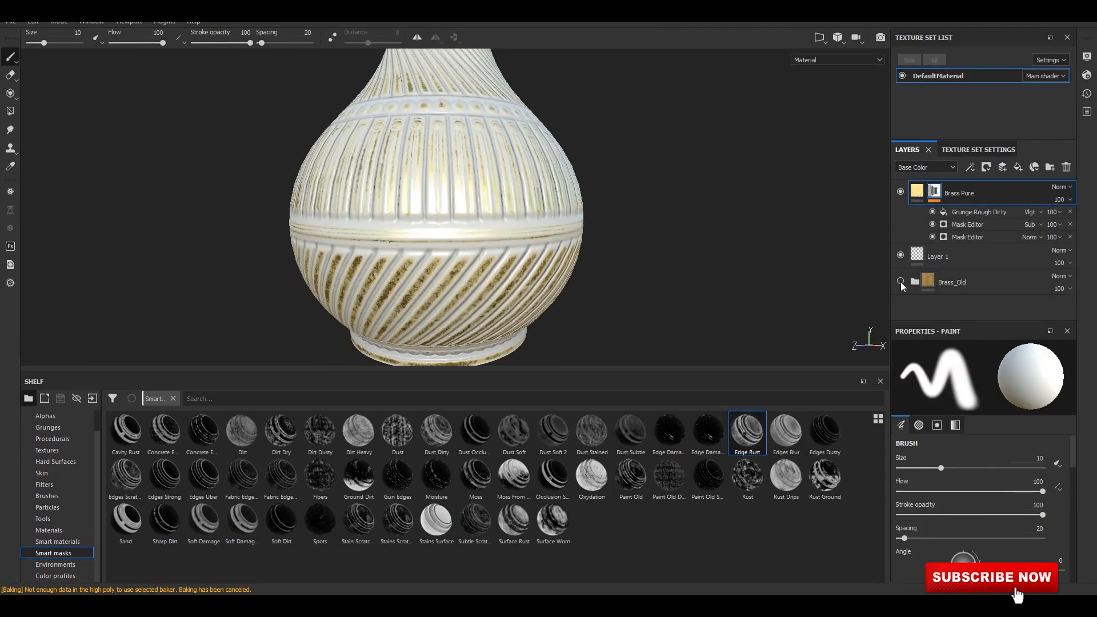
click(901, 282)
click(901, 281)
click(902, 281)
Examine the finished brass finish on the whole vase, including a preview in rendering mode, and return to painting mode.
scroll(619, 205, down, 3)
alt+middle_drag(618, 205, 586, 262)
scroll(617, 252, down, 3)
alt+drag(587, 262, 619, 247)
alt+middle_drag(619, 247, 617, 240)
alt+right_drag(617, 240, 636, 237)
click(880, 38)
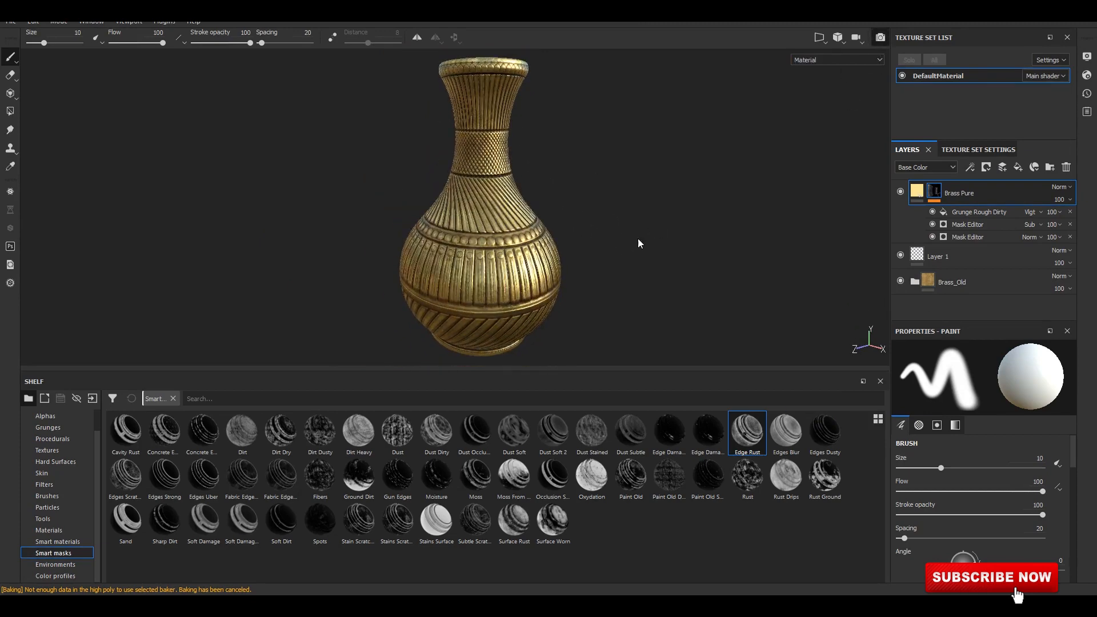
key(F9)
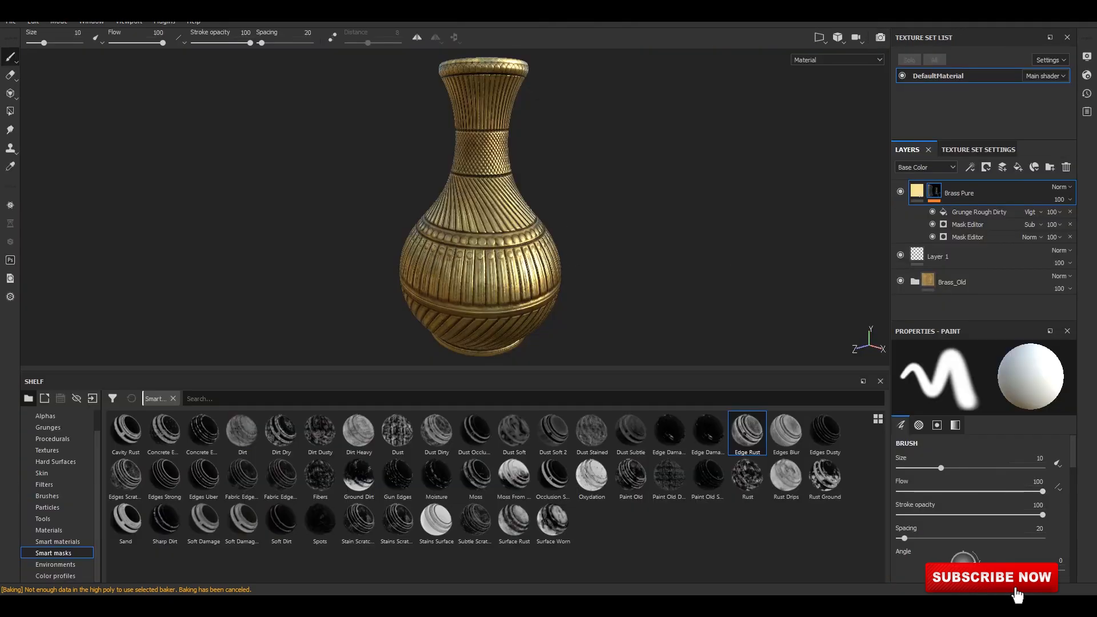
alt+drag(573, 244, 556, 235)
Export the DefaultMaterial textures into the tex folder.
click(10, 21)
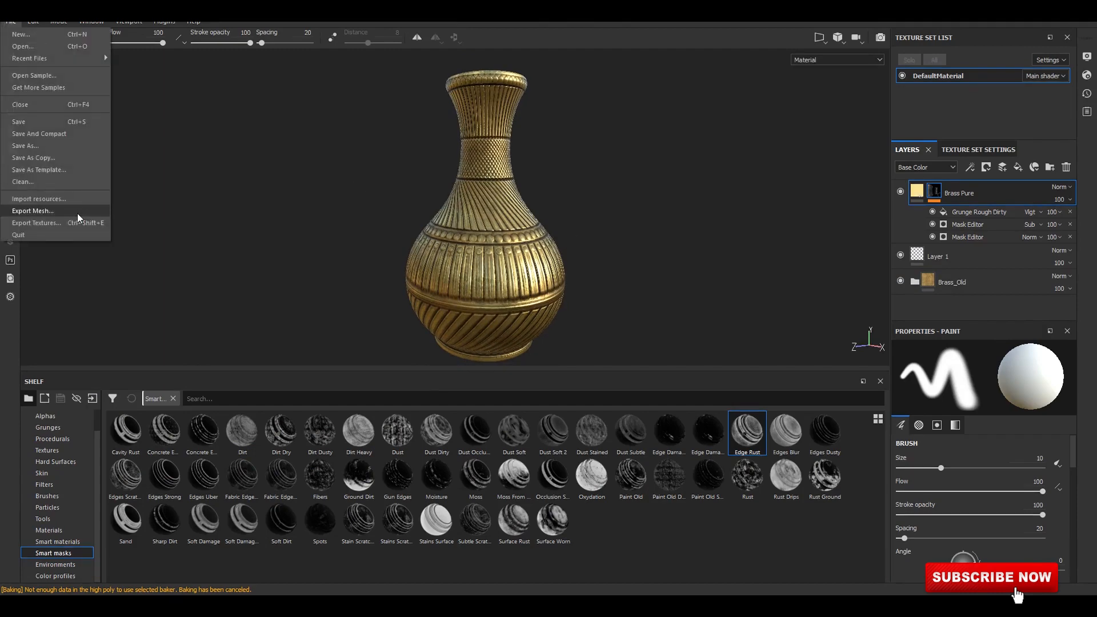
click(77, 223)
click(530, 131)
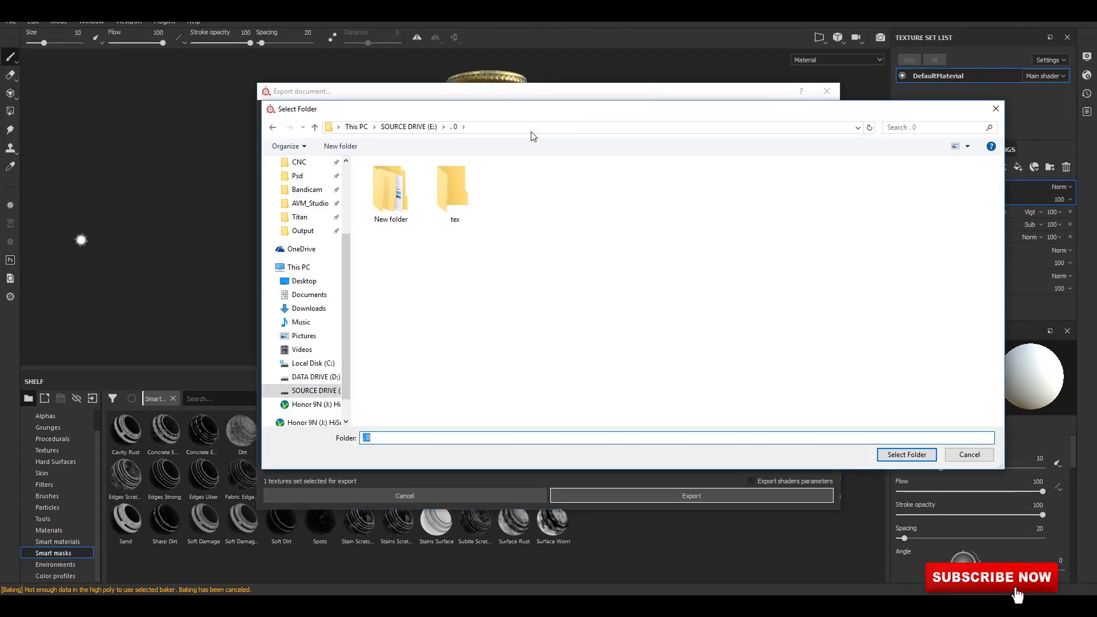
click(455, 194)
click(907, 454)
click(719, 496)
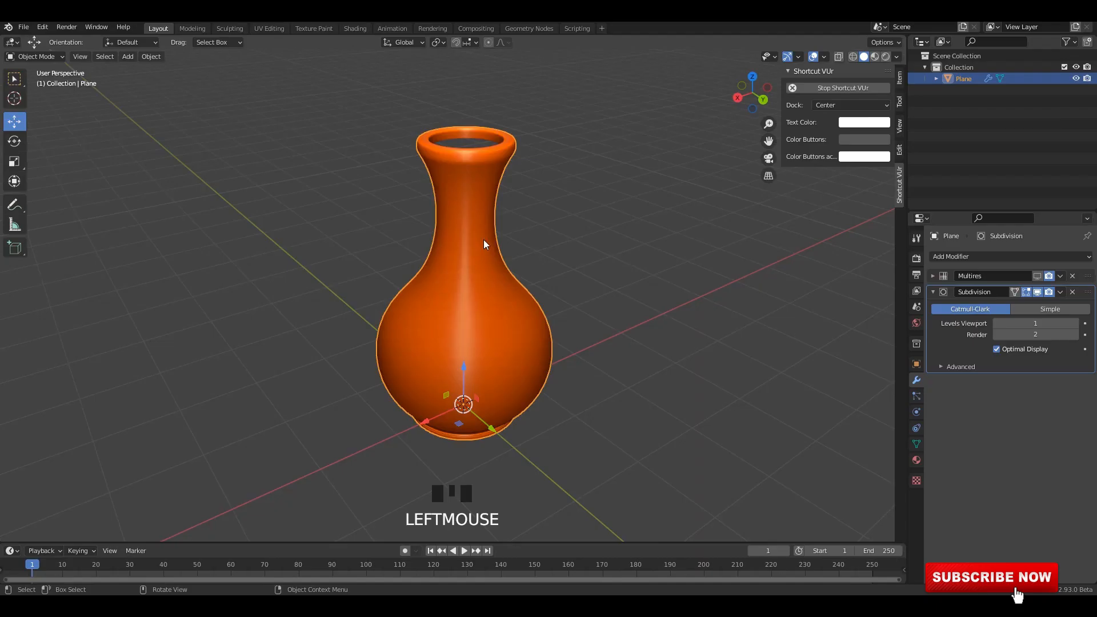
Switch to Blender and duplicate the vase, placing the copy beside the original.
middle_drag(484, 238, 474, 210)
click(474, 210)
scroll(543, 381, down, 2)
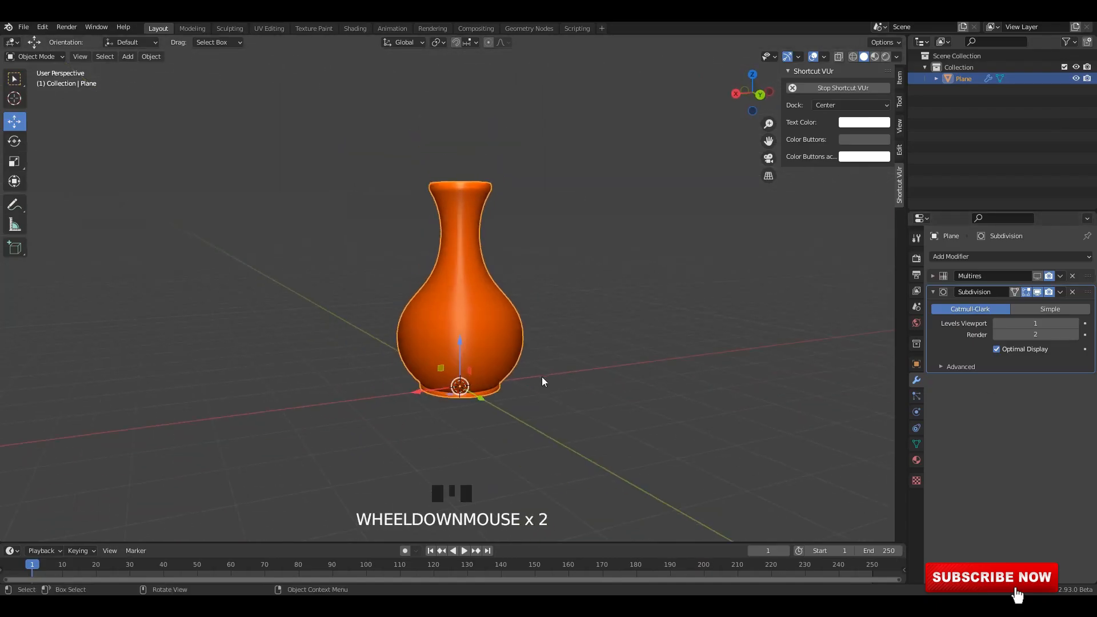
middle_drag(542, 378, 520, 396)
key(shift+d)
click(593, 376)
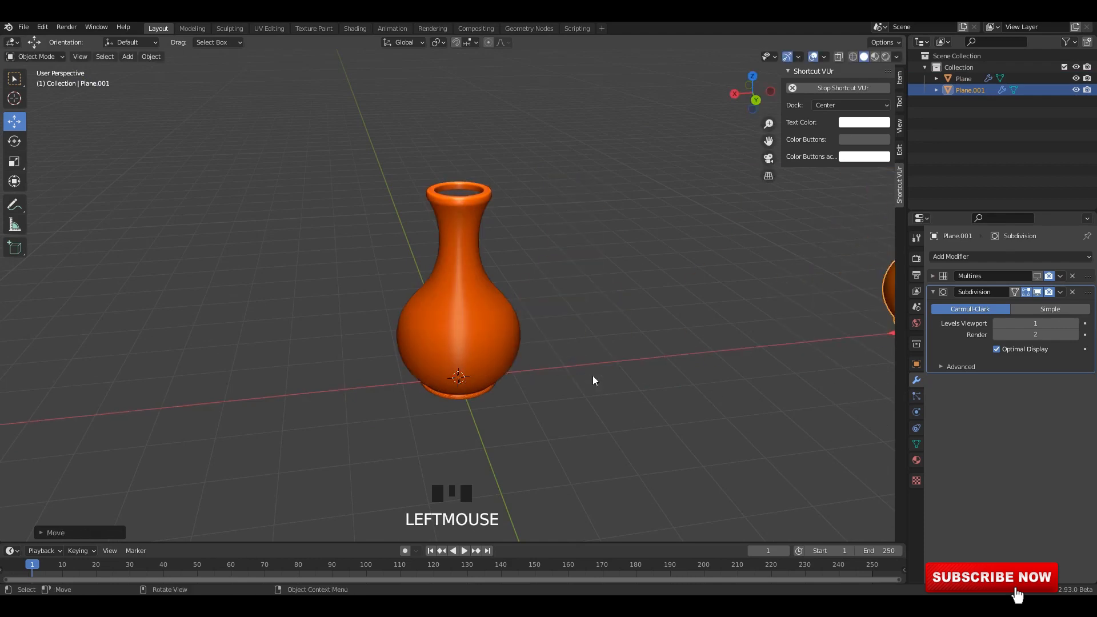
Remove the Subdivision modifier from the original vase and set its subdivision to level 1.
click(455, 374)
click(1072, 292)
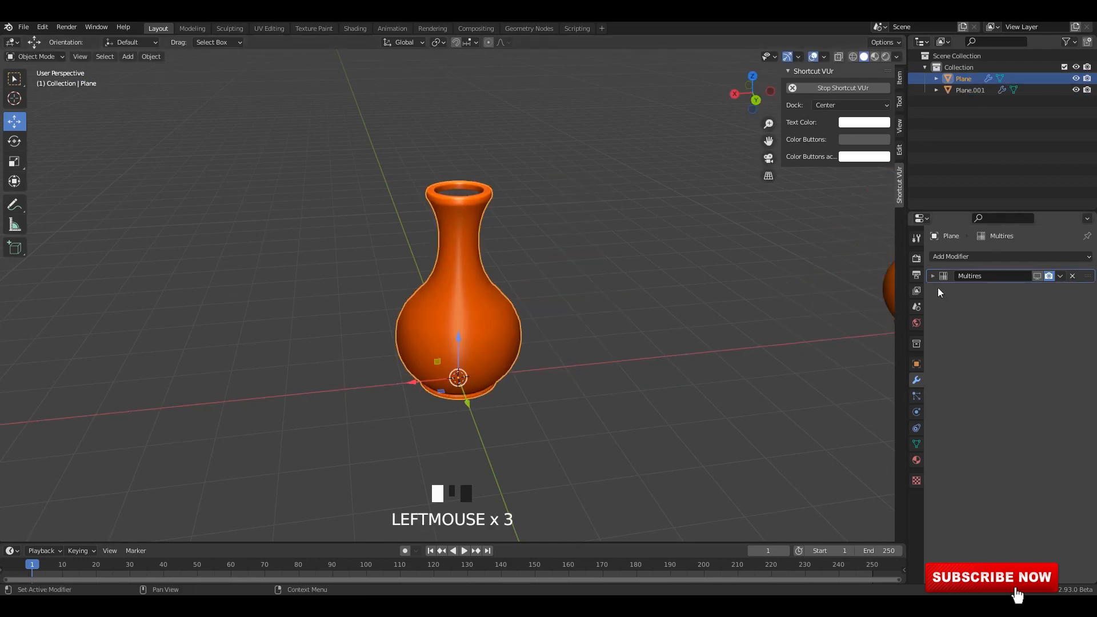
middle_drag(548, 274, 531, 289)
click(506, 317)
key(ctrl+1)
Switch to the Shading workspace, isolate the original vase in local view and open the viewport shading options.
click(354, 28)
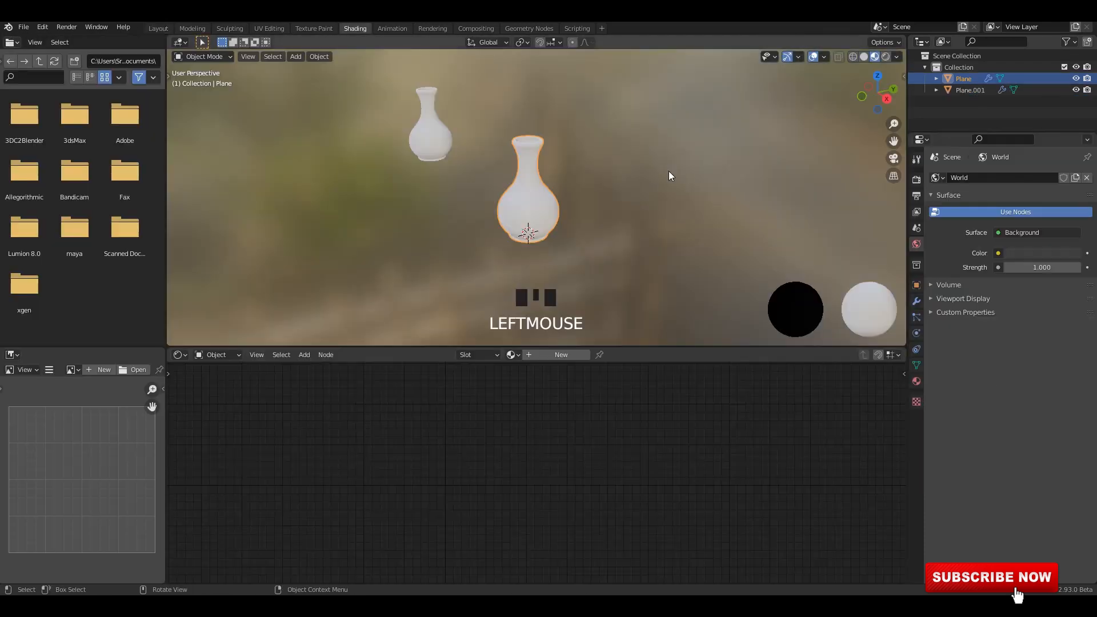
key(grave)
middle_drag(536, 190, 558, 255)
key(slash)
middle_drag(478, 179, 556, 270)
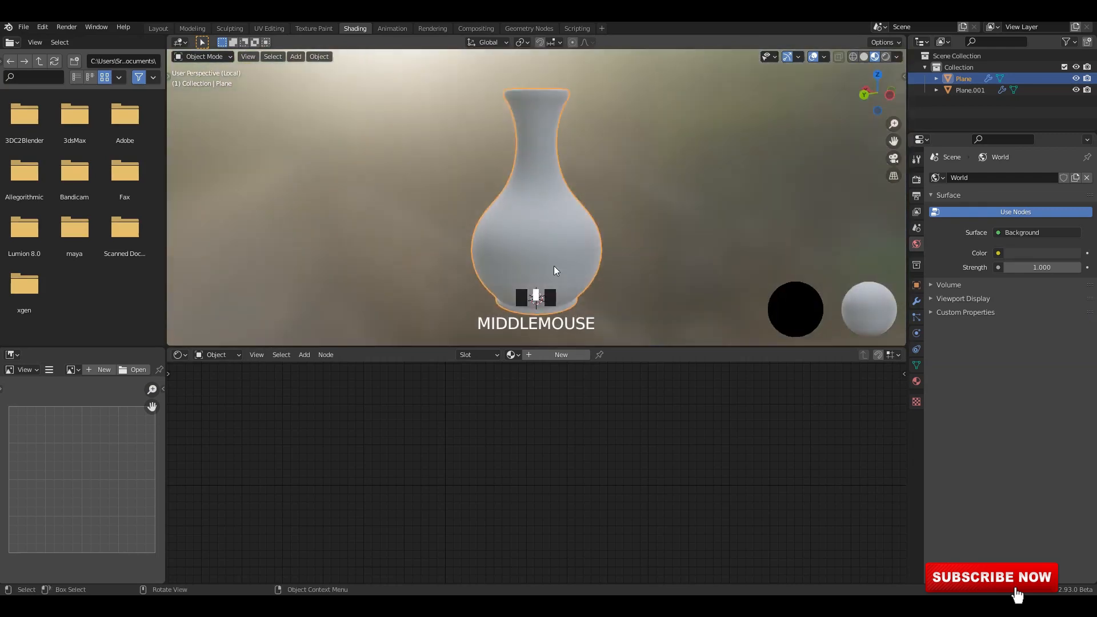
scroll(639, 253, up, 2)
click(896, 56)
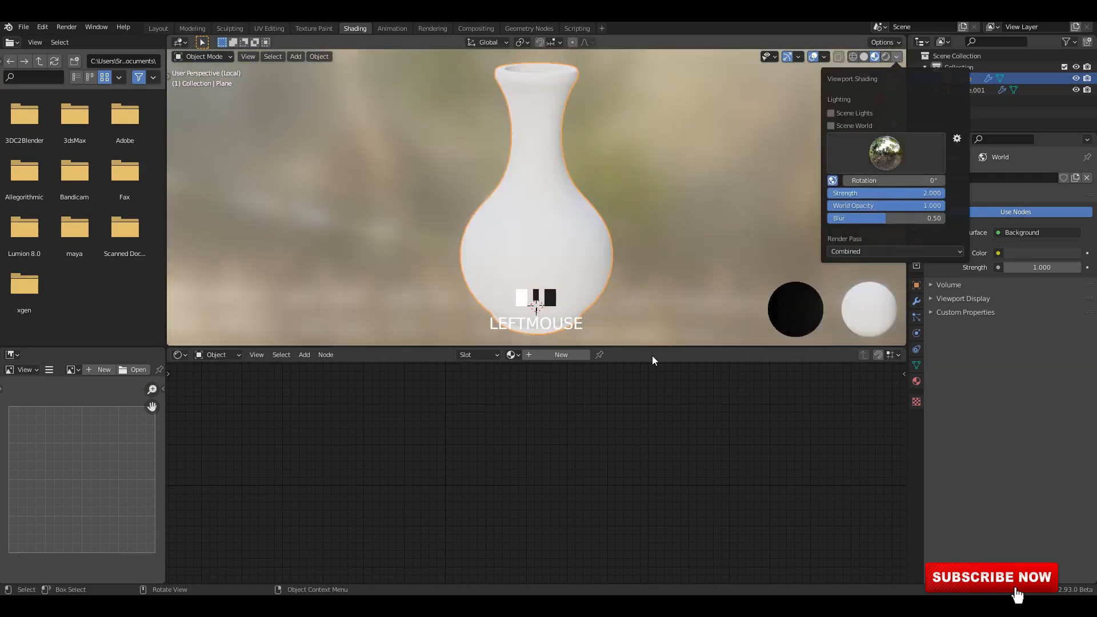
Create a new vase material and load the Base_Color, Height, Normal_OpenGL and Roughness maps from the tex folder with Principled Texture Setup.
click(561, 354)
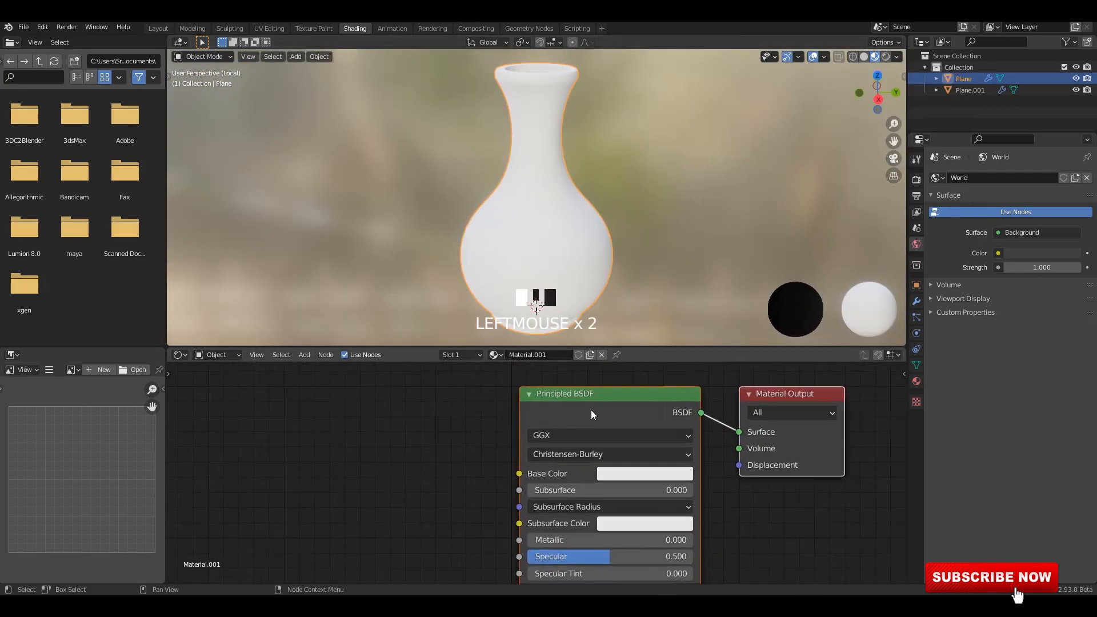
key(ctrl+shift+t)
double_click(502, 192)
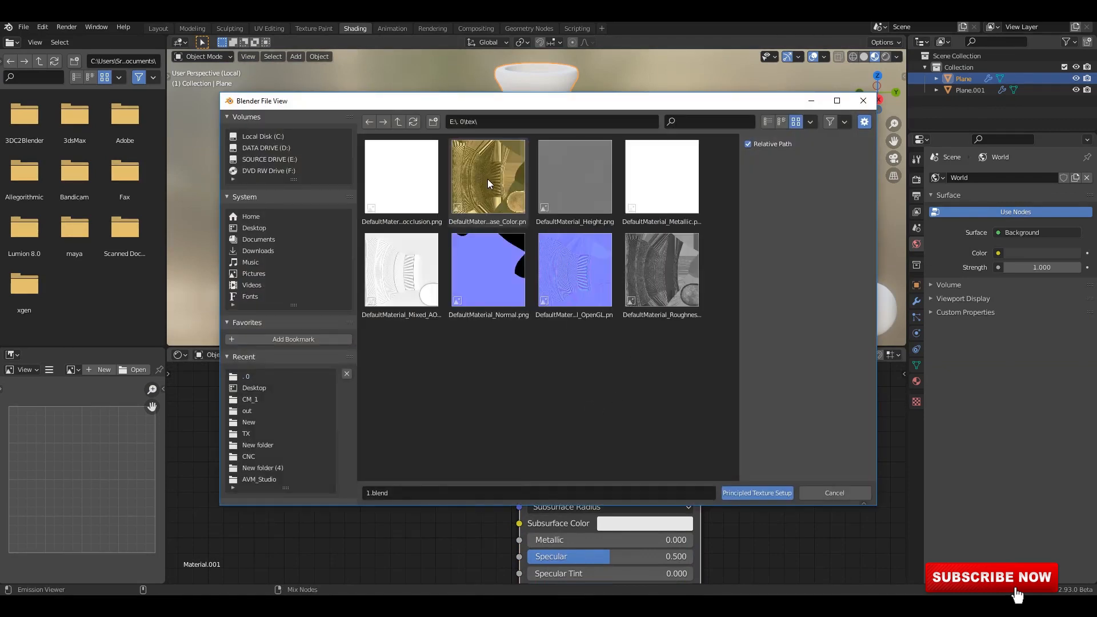
click(488, 179)
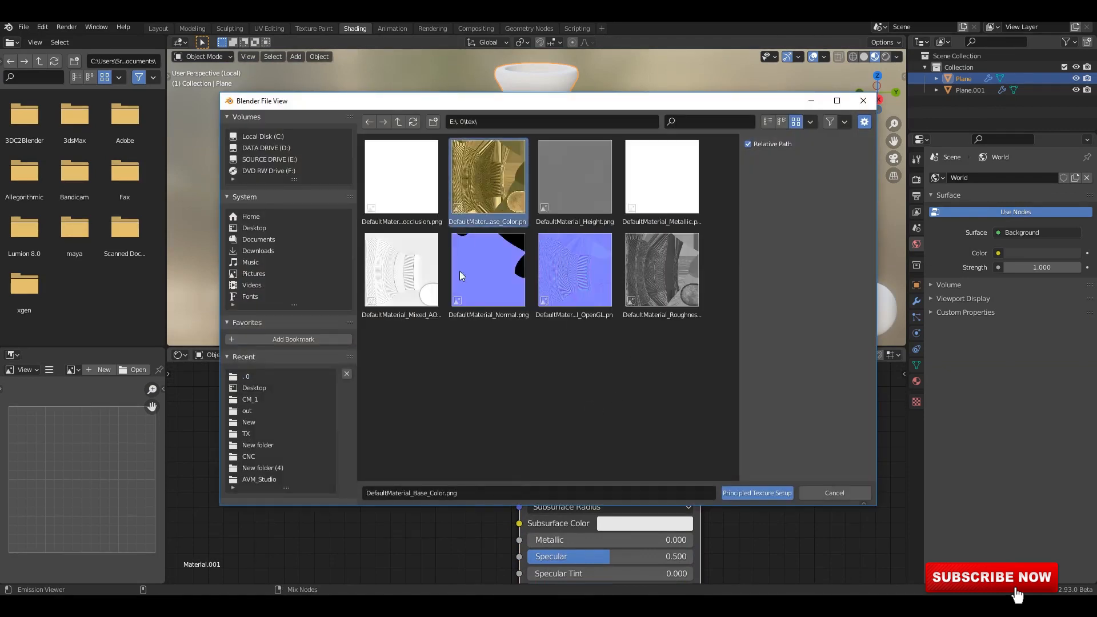
ctrl+click(578, 184)
ctrl+click(583, 274)
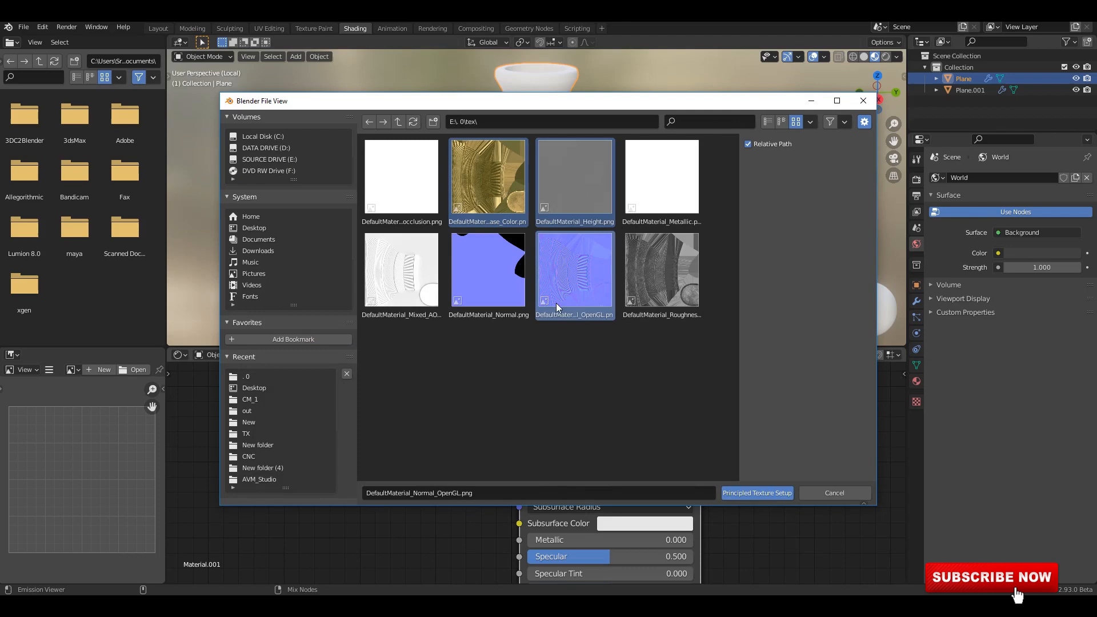
ctrl+click(673, 281)
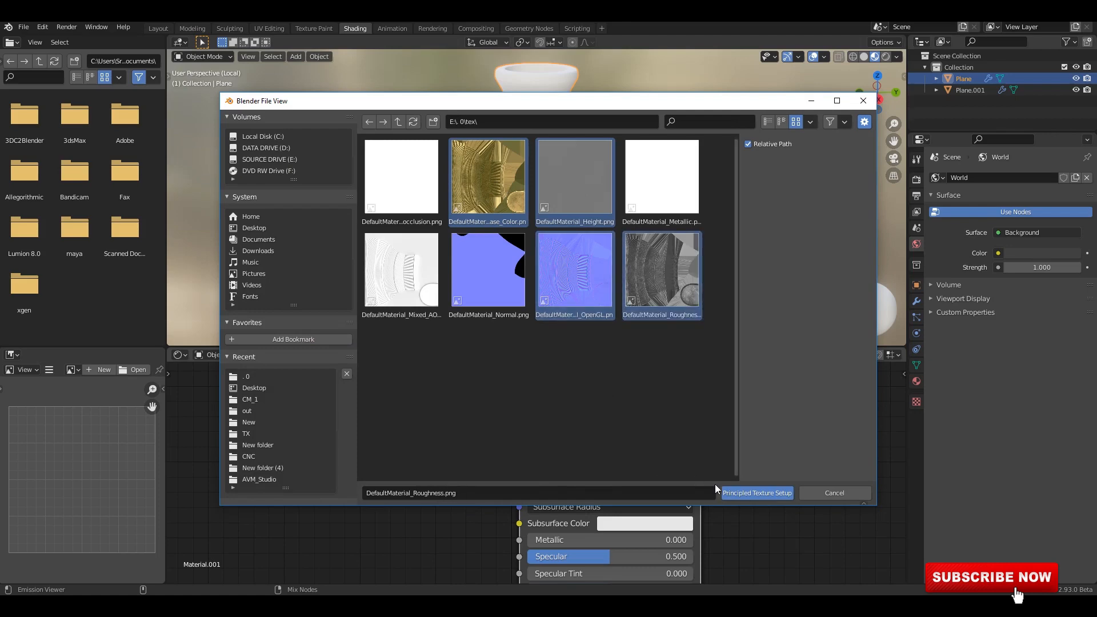
click(751, 493)
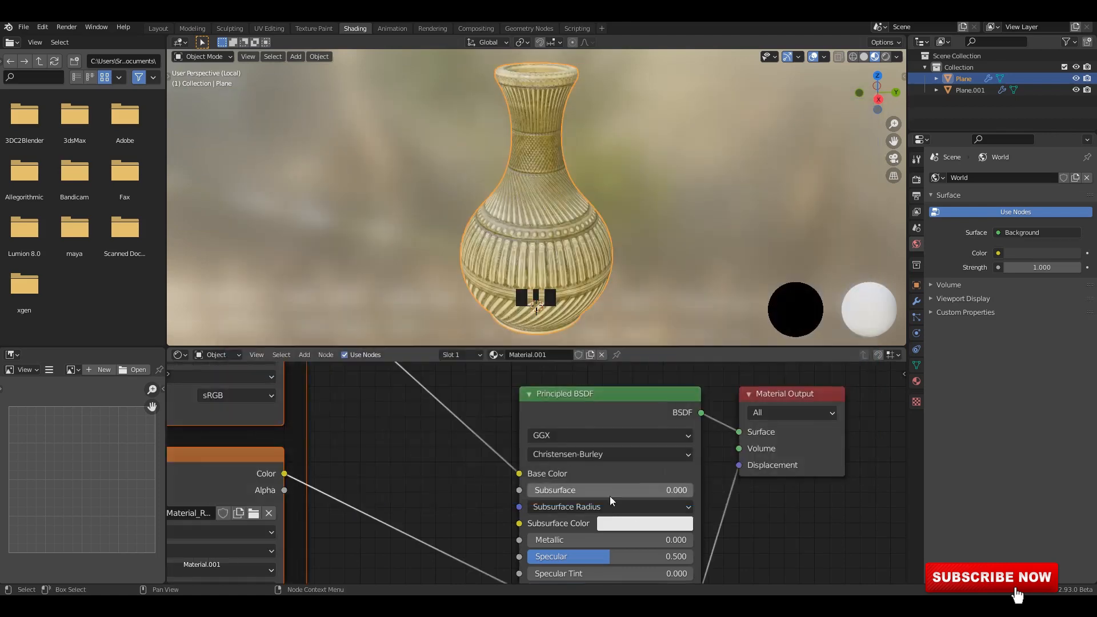
Enable Ambient Occlusion in the Eevee render settings.
scroll(529, 423, down, 17)
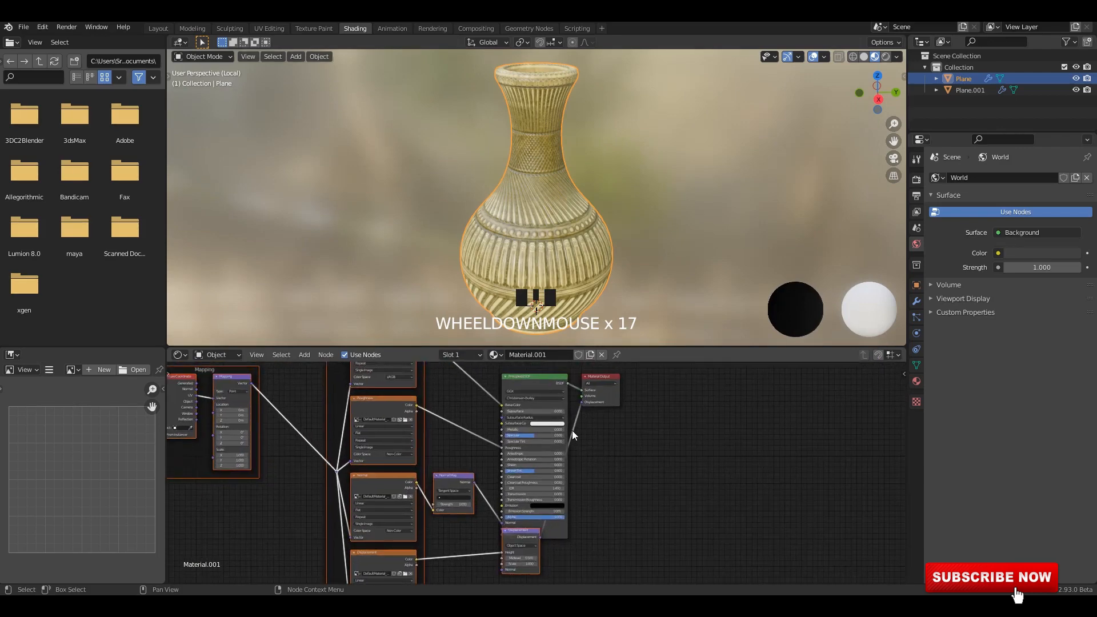
scroll(691, 211, up, 2)
middle_drag(692, 212, 595, 245)
scroll(738, 227, up, 3)
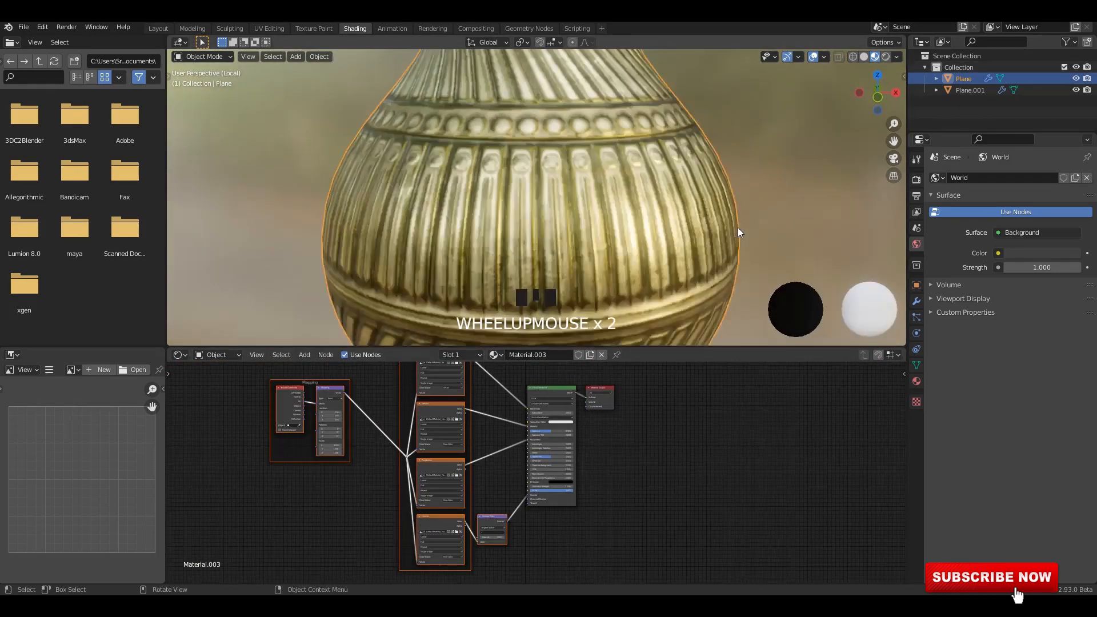
click(921, 181)
click(938, 255)
click(938, 255)
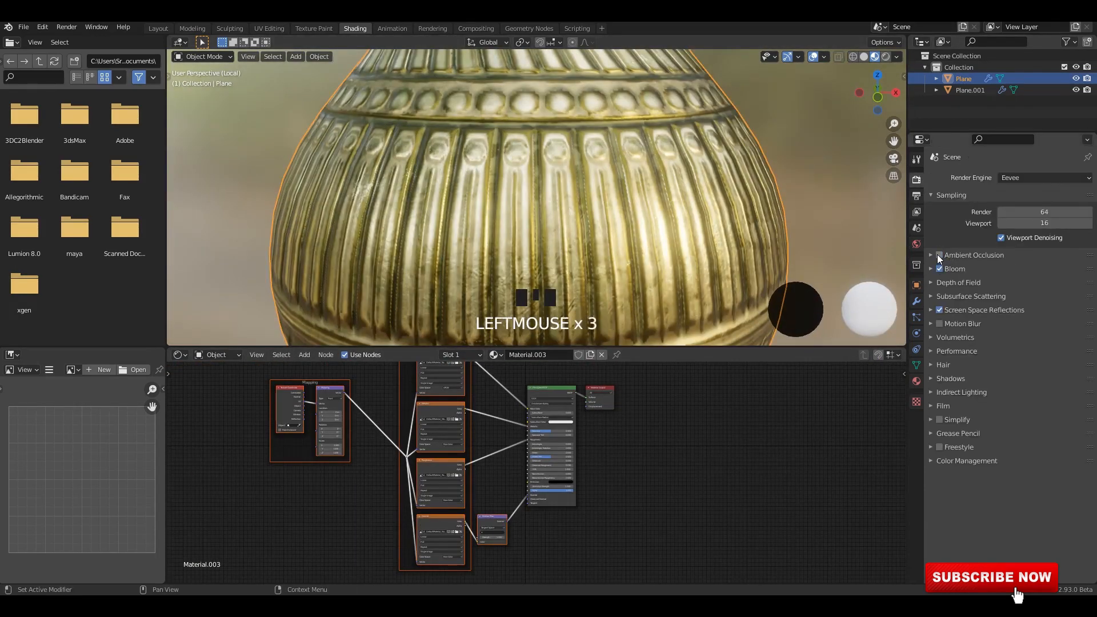
click(938, 256)
Set the color management look to Very High Contrast and check the effect on the vase.
click(967, 464)
click(1020, 507)
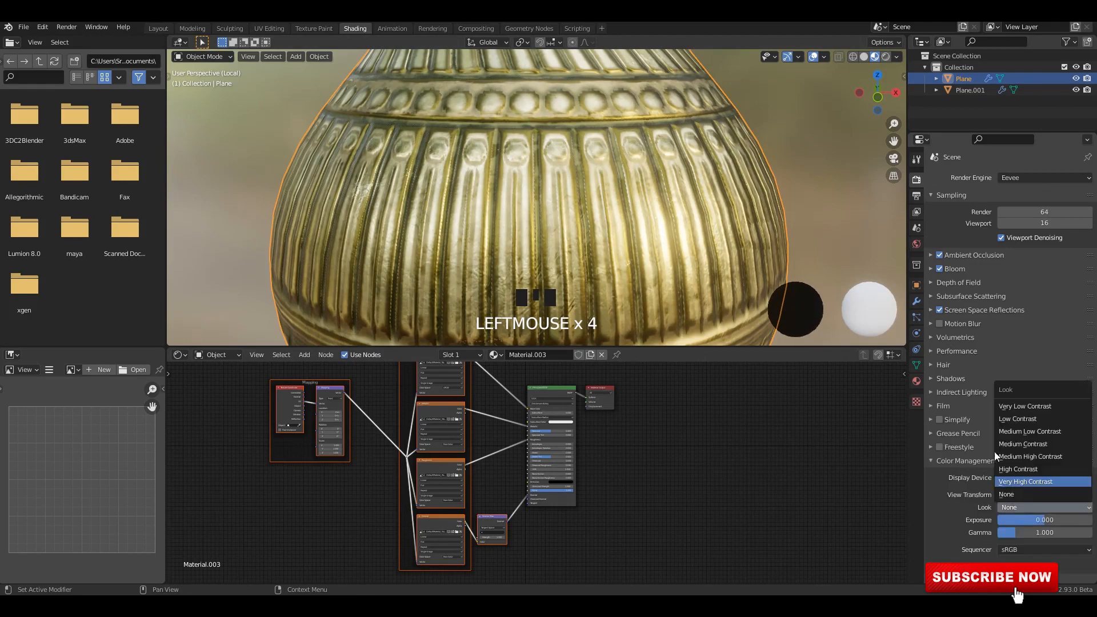
click(994, 451)
middle_drag(714, 240, 618, 201)
scroll(581, 149, down, 3)
middle_drag(582, 148, 675, 139)
scroll(675, 139, up, 3)
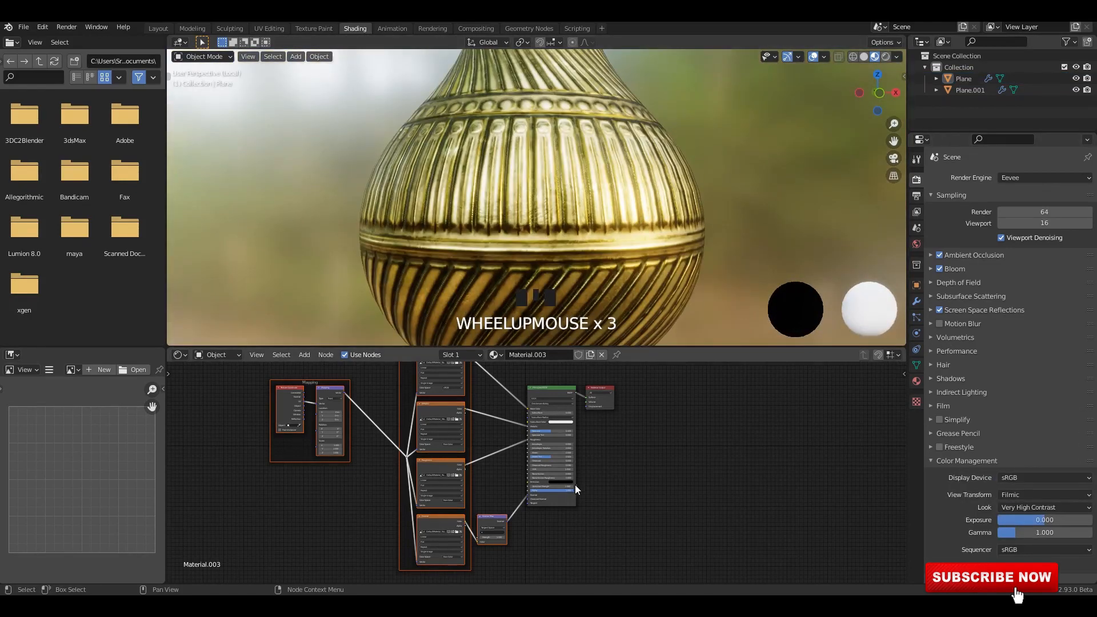
Set the strength of the vase material's Normal Map node to 3.
scroll(500, 481, up, 4)
drag(500, 482, 606, 482)
middle_drag(568, 180, 540, 137)
double_click(512, 479)
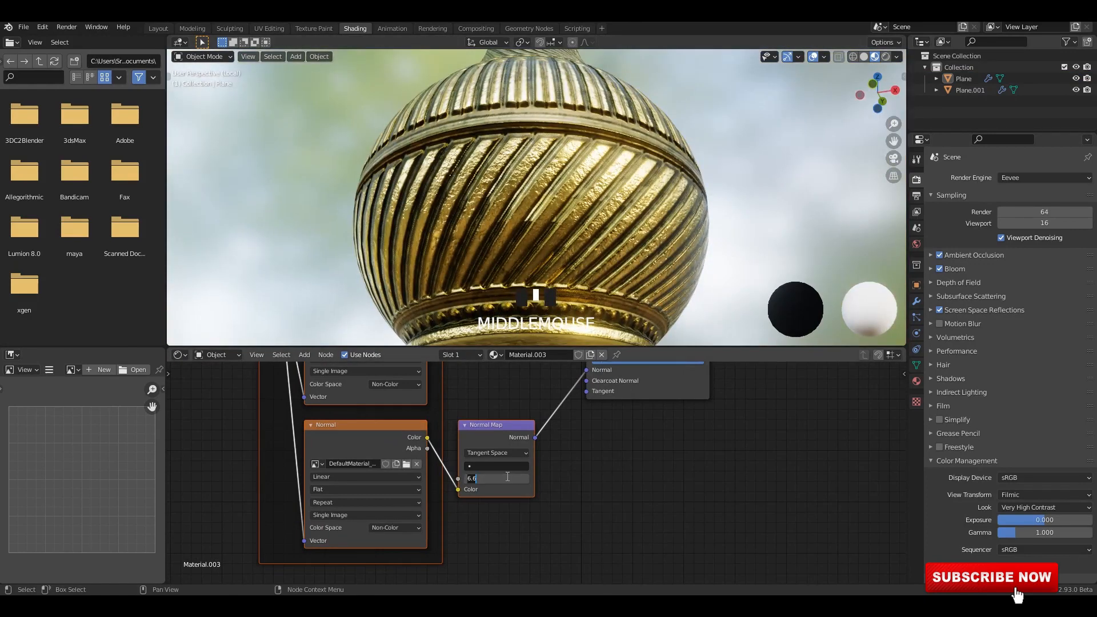
text(3)
key(Return)
Set the Specular value of the vase material's Principled BSDF node to 0.
scroll(799, 492, down, 5)
middle_drag(714, 389, 620, 537)
scroll(606, 514, up, 2)
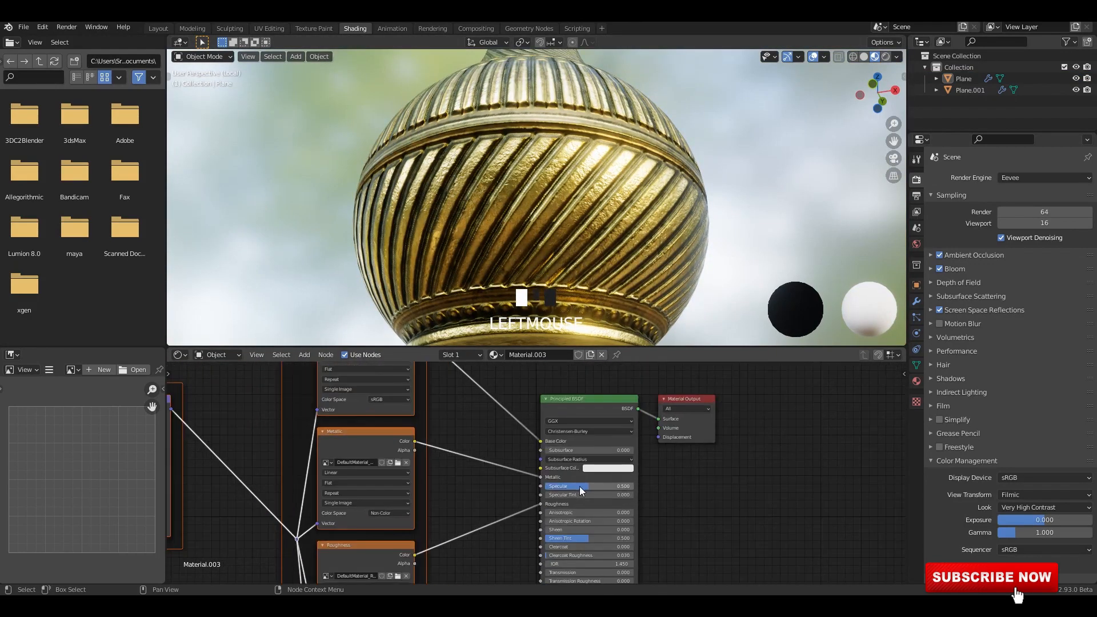
drag(581, 487, 534, 487)
scroll(597, 217, up, 3)
middle_drag(598, 253, 616, 203)
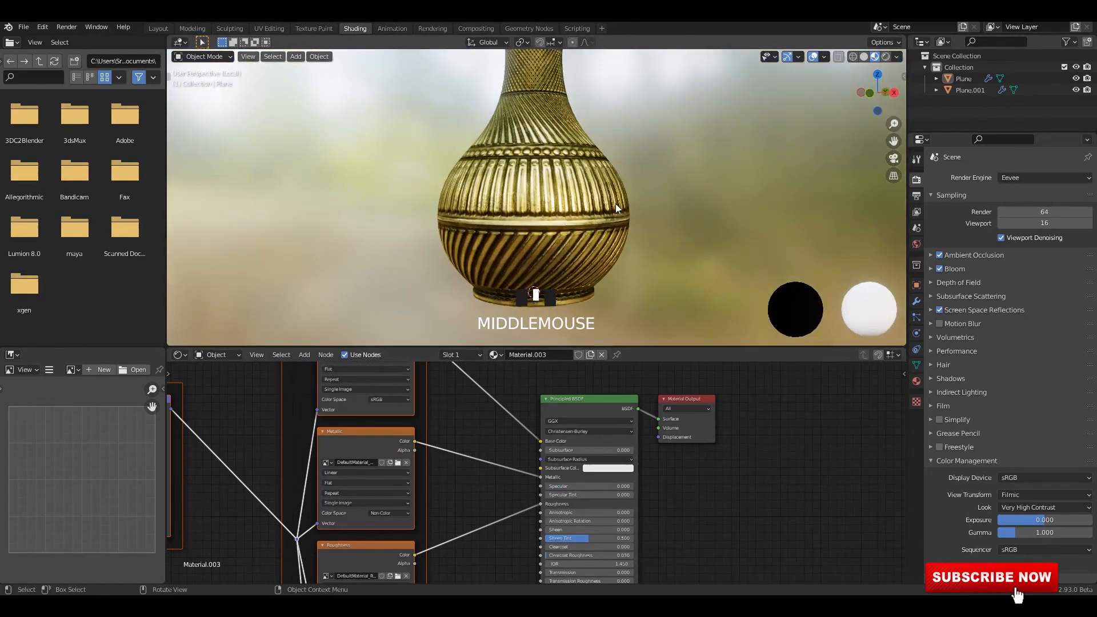
Try two other HDRI environments for the viewport preview lighting and keep the second one.
click(896, 57)
click(895, 163)
click(776, 191)
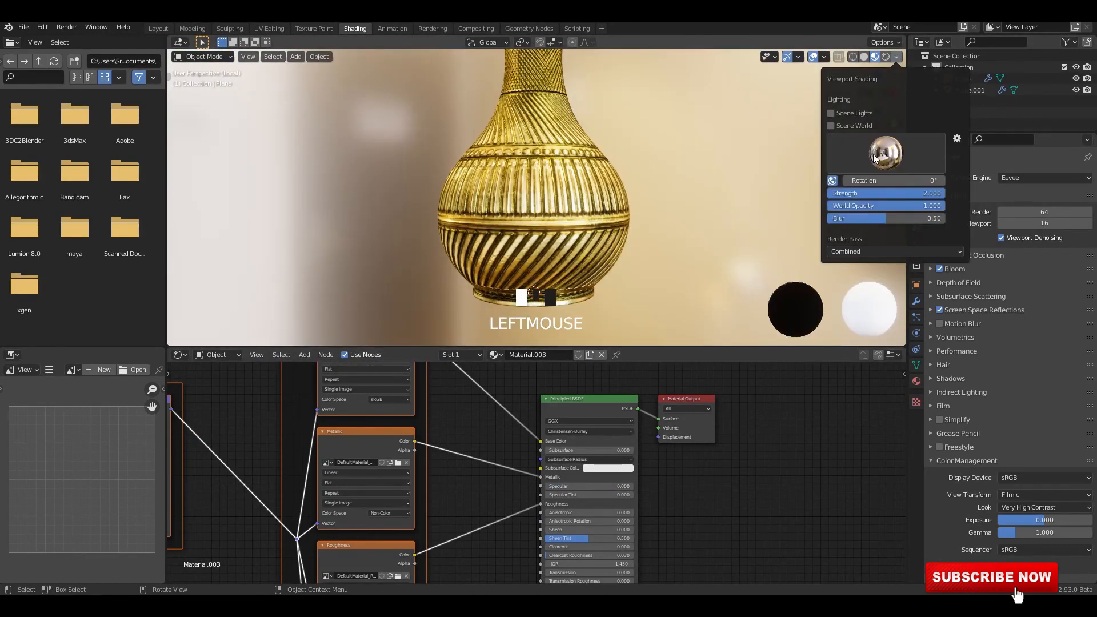
click(882, 154)
click(684, 190)
Examine the gold vase under the chosen environment lighting from several angles and distances.
scroll(588, 149, down, 4)
click(547, 179)
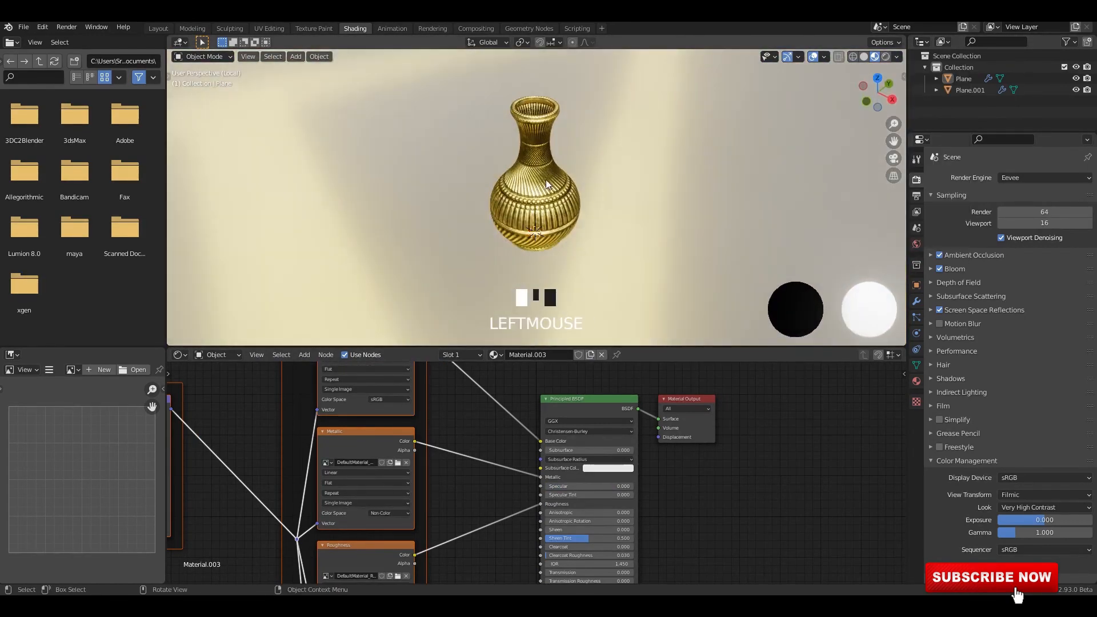
middle_drag(547, 179, 664, 173)
scroll(625, 217, up, 4)
scroll(619, 193, up, 1)
middle_drag(623, 213, 632, 167)
scroll(582, 467, down, 1)
scroll(582, 467, up, 1)
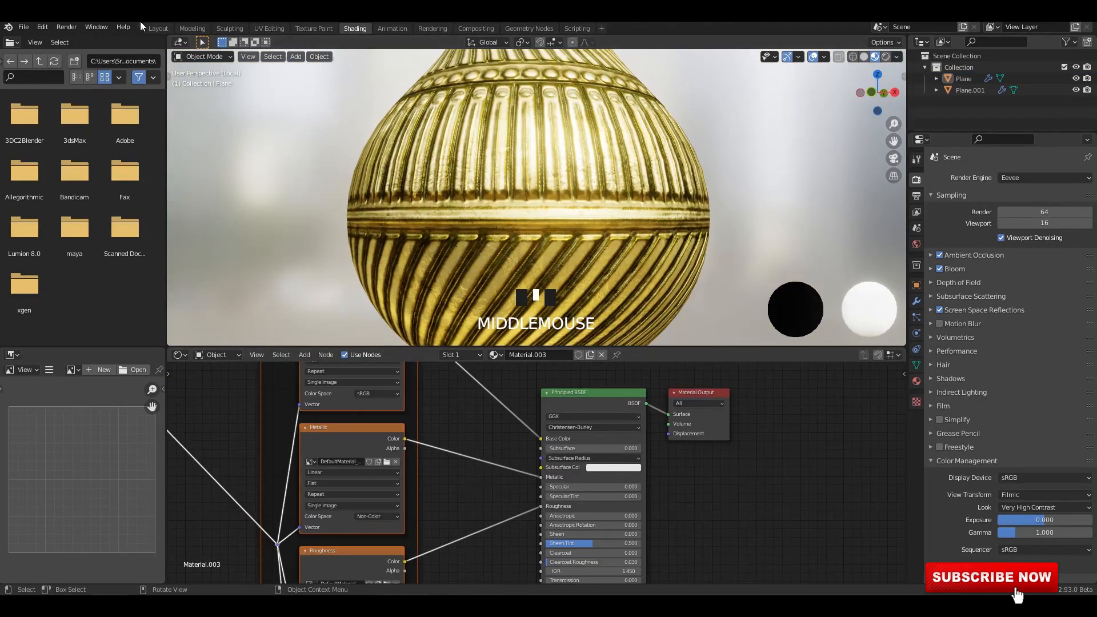
Switch to the Layout workspace and display the vase in Material Preview shading.
click(157, 28)
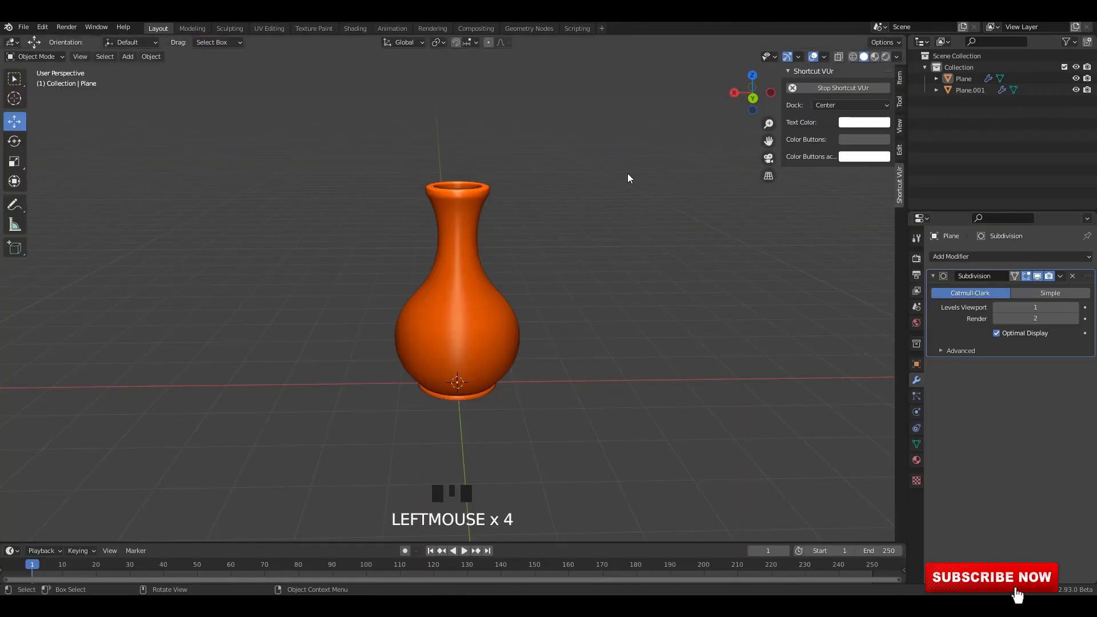
scroll(627, 176, up, 2)
click(875, 57)
scroll(465, 219, up, 2)
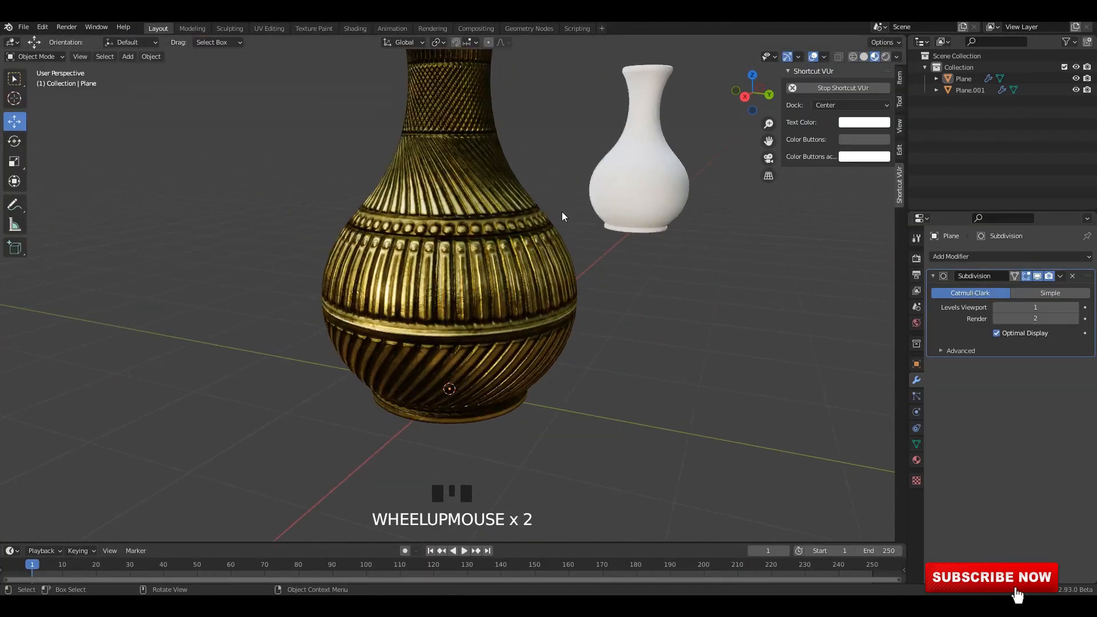
middle_drag(561, 212, 855, 70)
Set the preview environment's rotation to 33.2° and its strength to 5 in the viewport shading options.
click(896, 56)
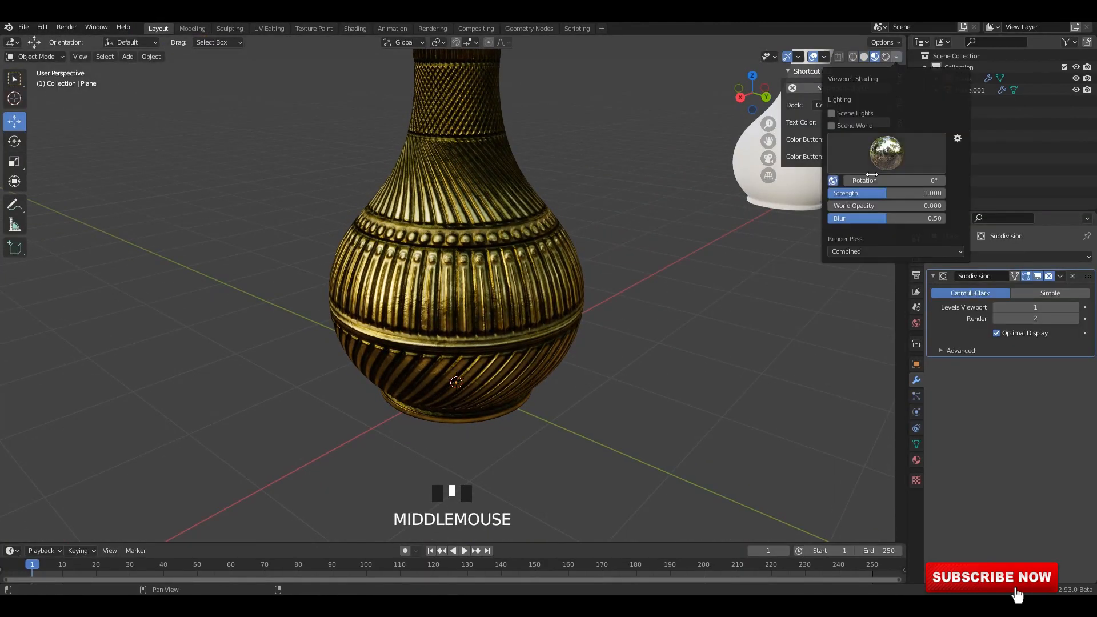
drag(887, 193, 945, 193)
drag(882, 181, 934, 193)
click(882, 194)
text(3)
key(Return)
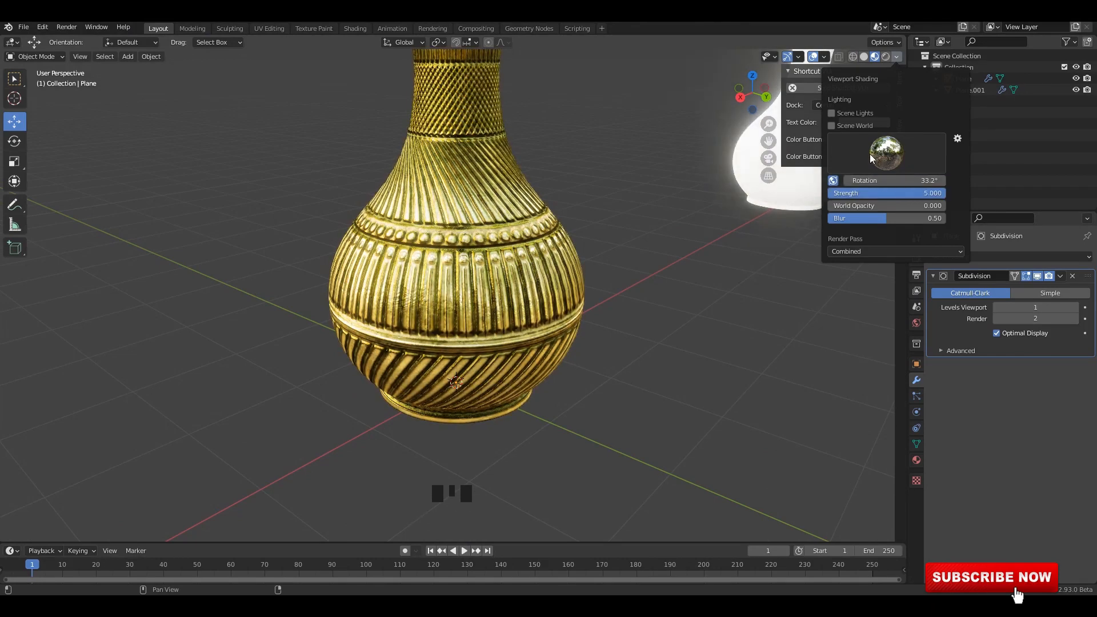
Lower the strength of the preview environment lighting on the vase.
middle_drag(582, 180, 539, 161)
scroll(540, 159, down, 2)
shift+middle_drag(541, 157, 549, 206)
click(896, 57)
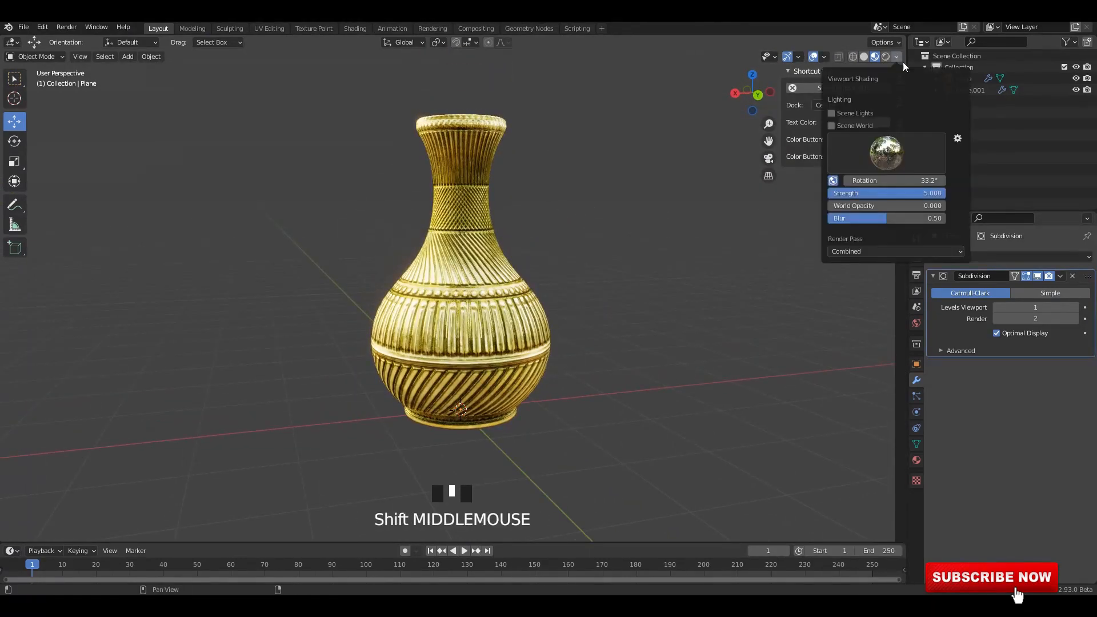
drag(938, 195, 872, 174)
middle_drag(649, 273, 617, 283)
Isolate the textured vase in local view and save the file.
click(488, 301)
key(KP_Divide)
middle_drag(584, 229, 478, 282)
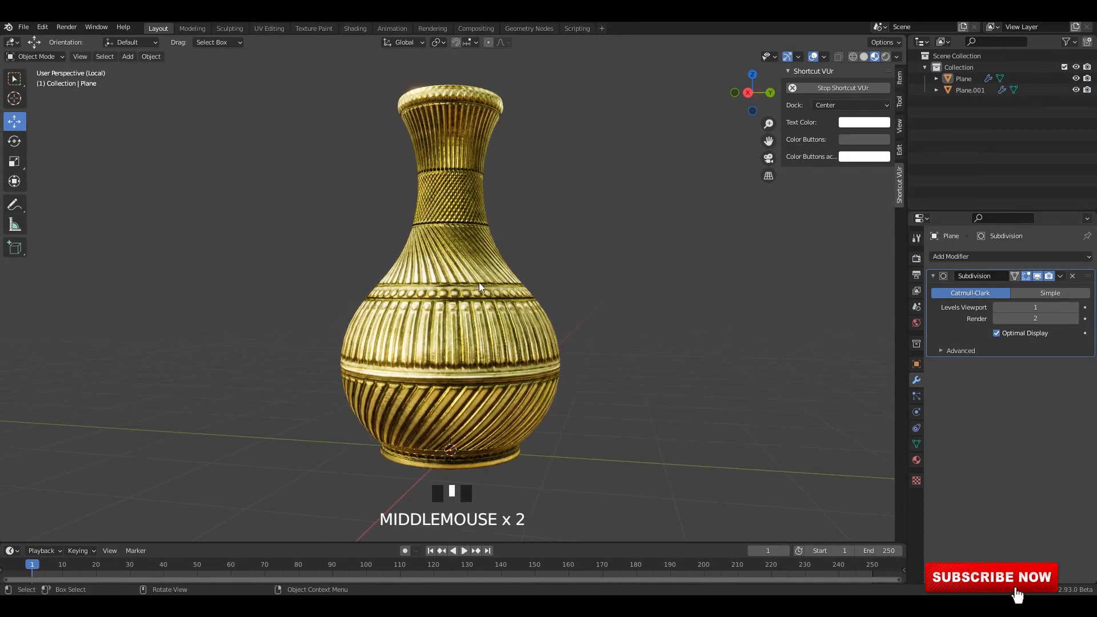
key(ctrl+s)
Look at the isolated vase in the orthographic back view and from other angles.
middle_drag(646, 166, 257, 224)
key(grave)
click(535, 258)
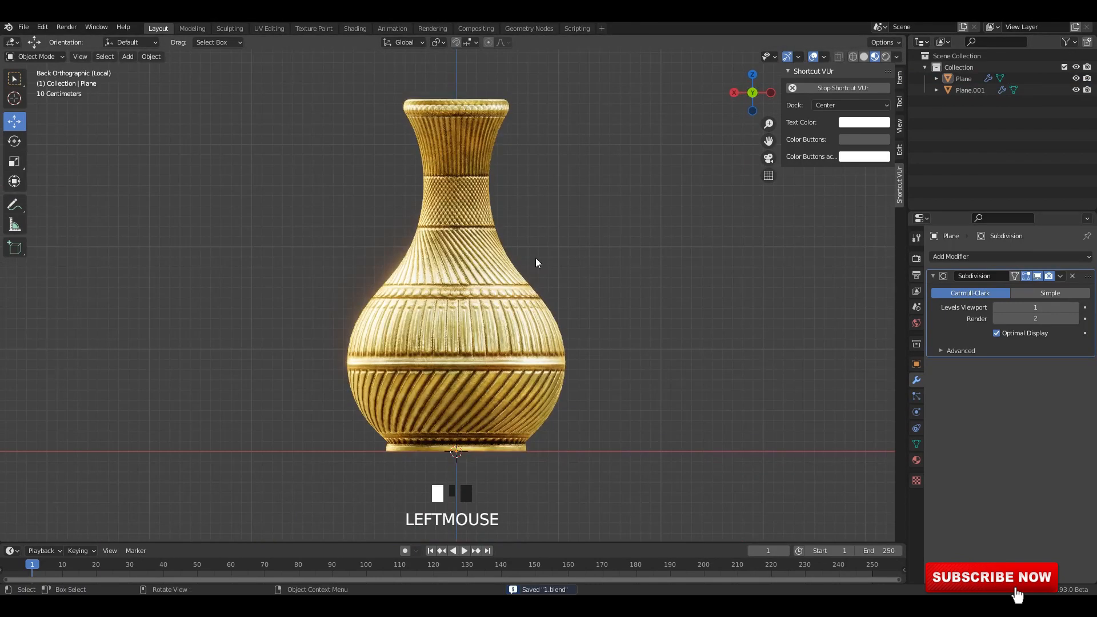
click(523, 289)
key(grave)
middle_drag(524, 291, 422, 252)
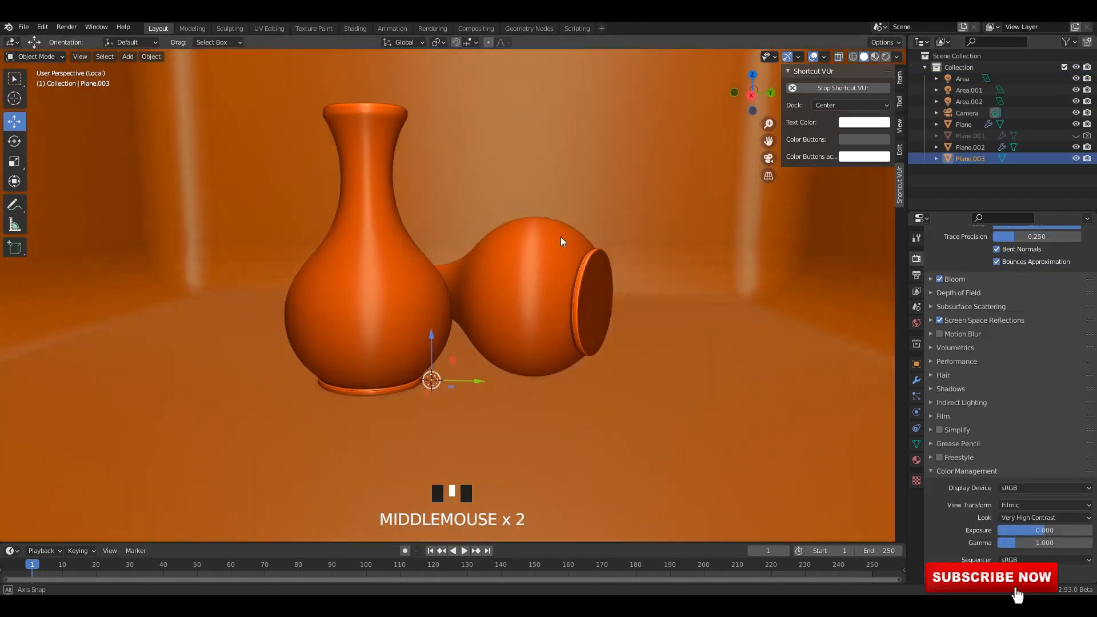
Show the arranged two-vase scene in Material Preview shading and examine the gold relief up close.
key(shift+z)
middle_drag(657, 188, 869, 68)
click(864, 58)
middle_drag(622, 226, 605, 237)
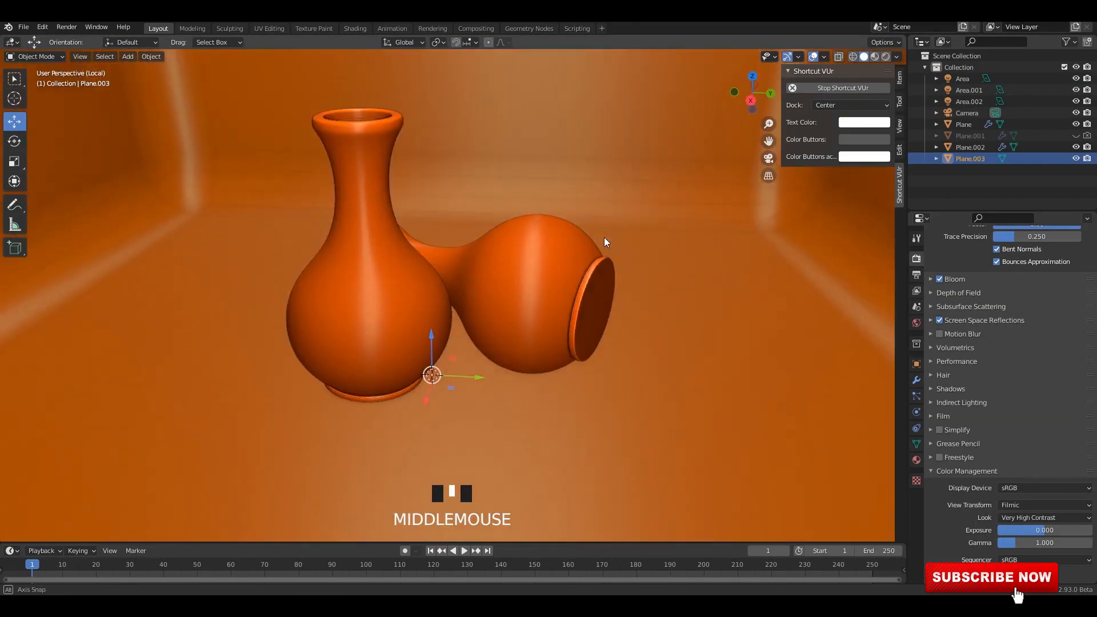
click(875, 57)
middle_drag(580, 201, 593, 219)
scroll(492, 263, up, 2)
middle_drag(491, 263, 518, 274)
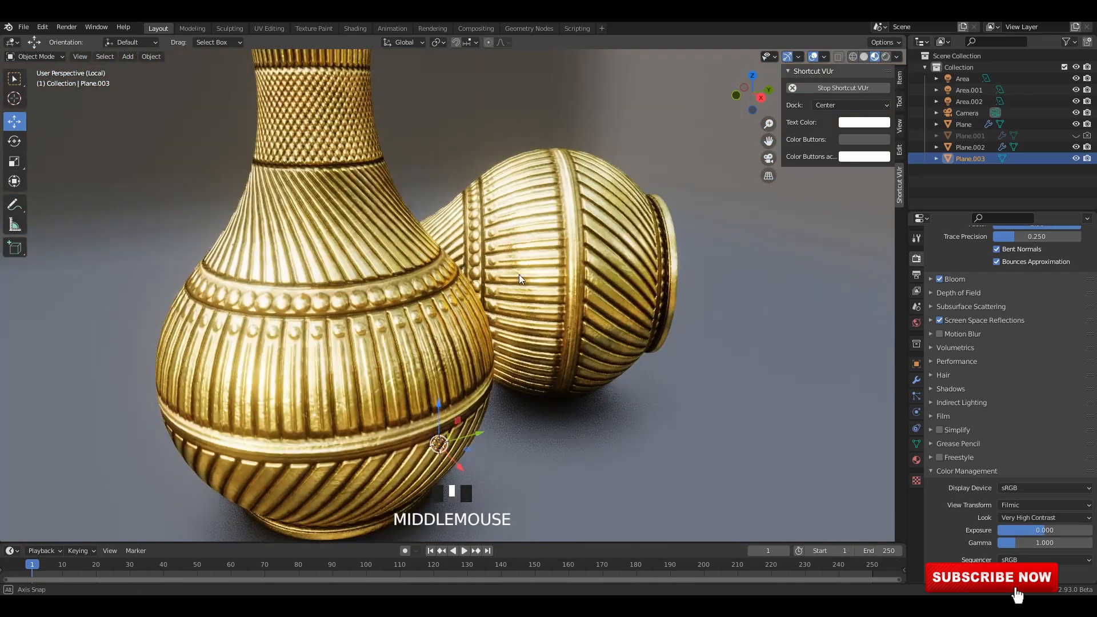
scroll(519, 274, up, 2)
Compare the two vases in wireframe, Material Preview and Rendered shading, and check them in the Shading workspace.
click(853, 57)
click(875, 57)
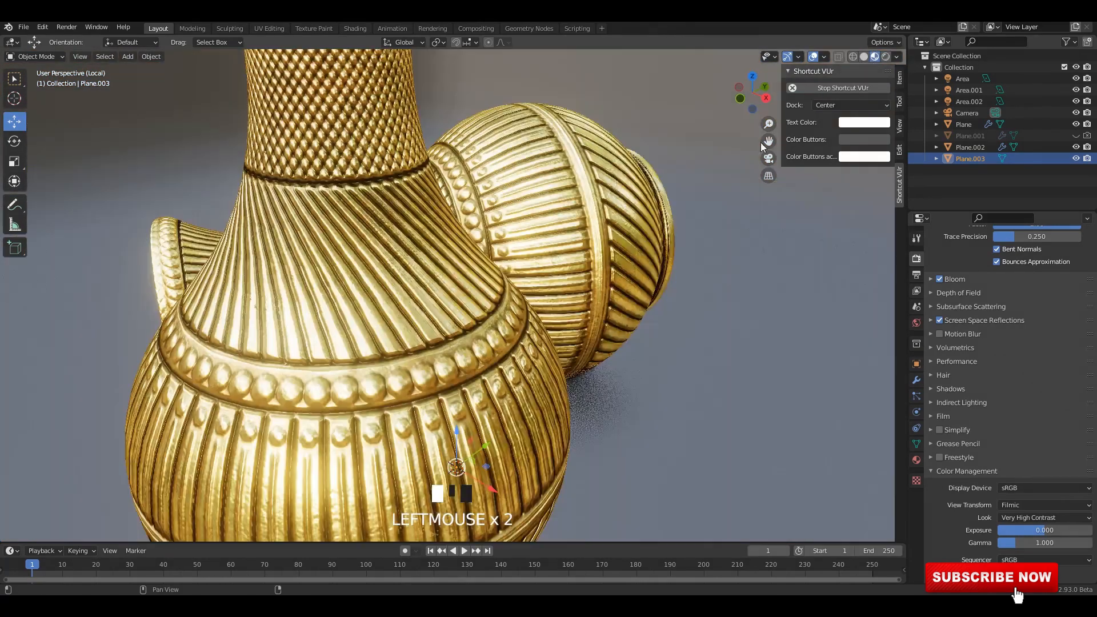
mouse_move(581, 248)
middle_down()
mouse_move(527, 262)
mouse_move(518, 312)
middle_up()
click(886, 57)
scroll(561, 269, down, 2)
click(354, 28)
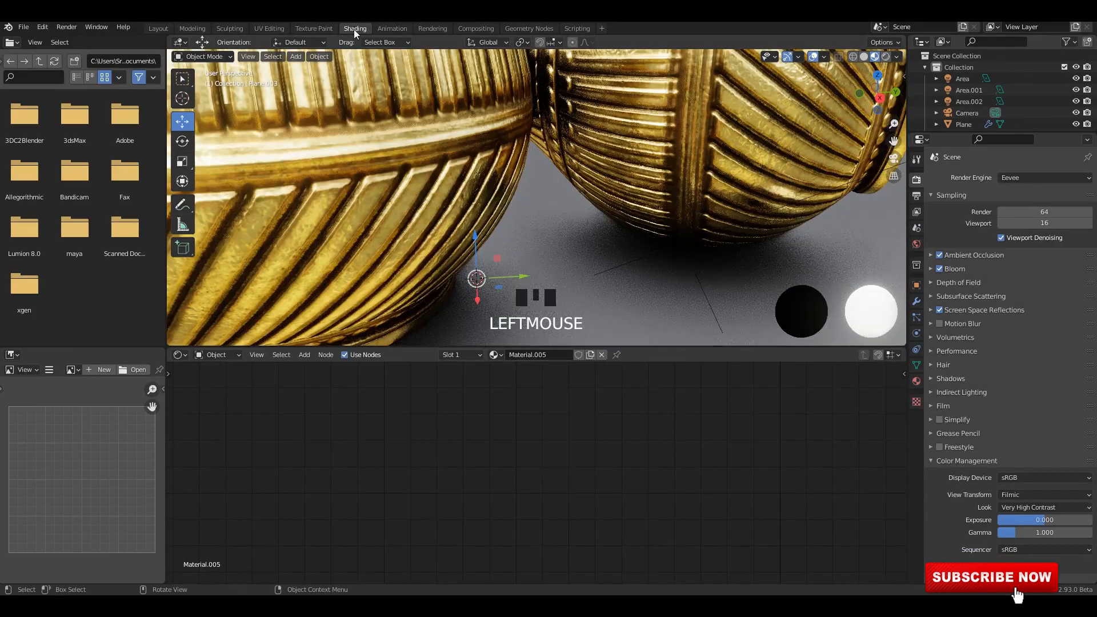
scroll(423, 224, down, 4)
Switch to the Rendering workspace and view the finished vase renders in Slot 1 and Slot 2.
click(433, 28)
ctrl+middle_drag(393, 302, 360, 195)
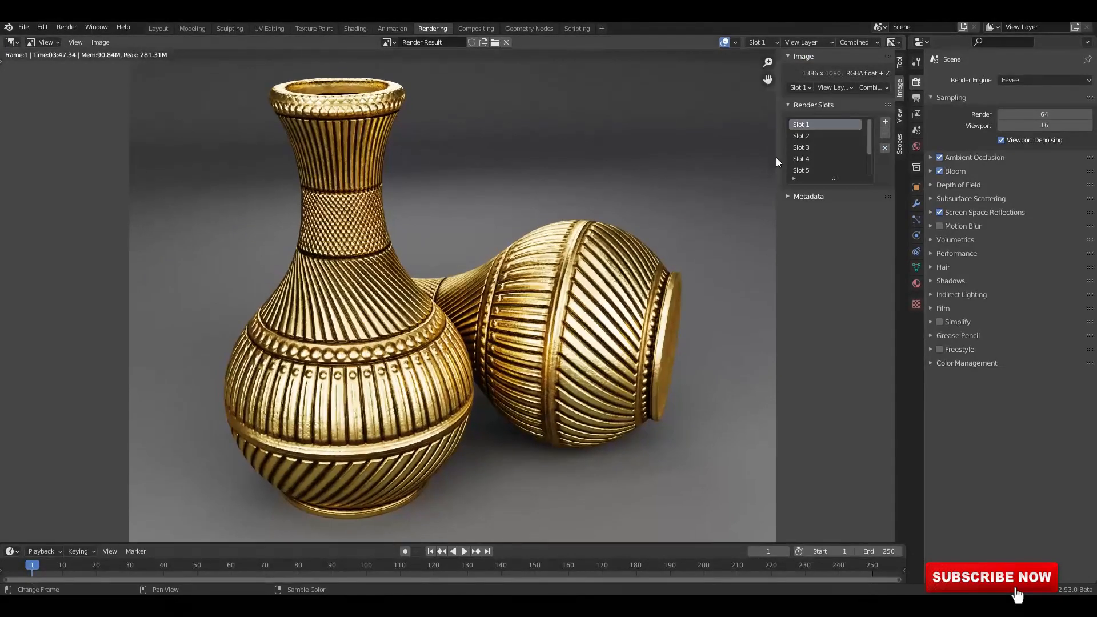
click(803, 137)
ctrl+middle_drag(527, 245, 519, 220)
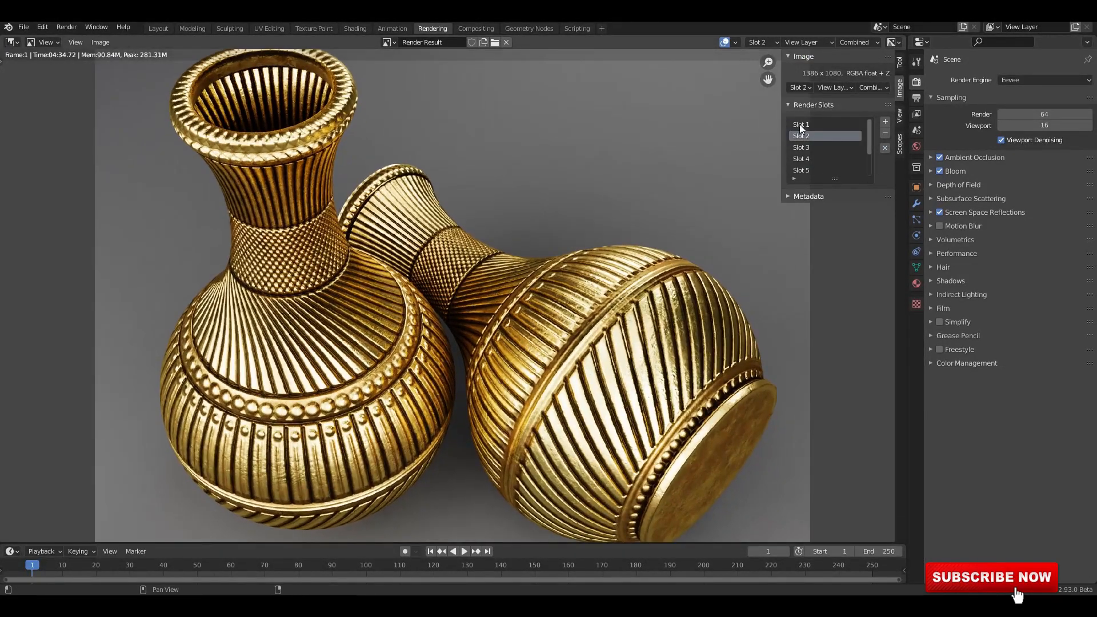